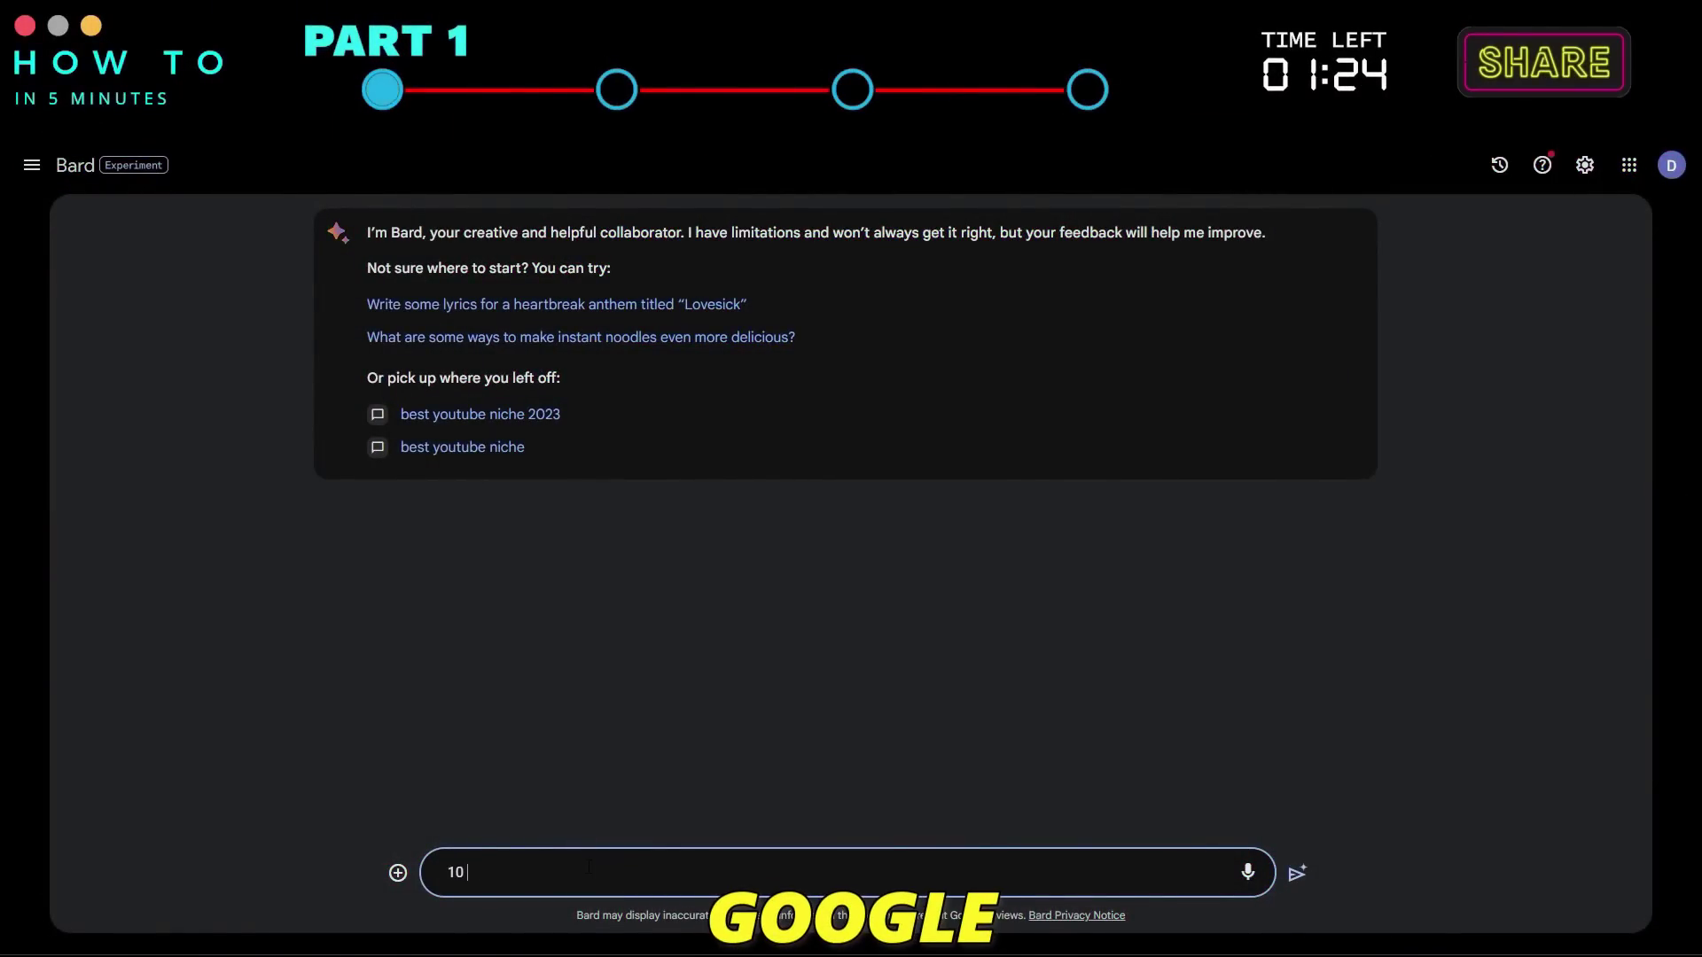
# Ask Bard for the '10 most popular wikipedia niches'
pyautogui.write('most popu')
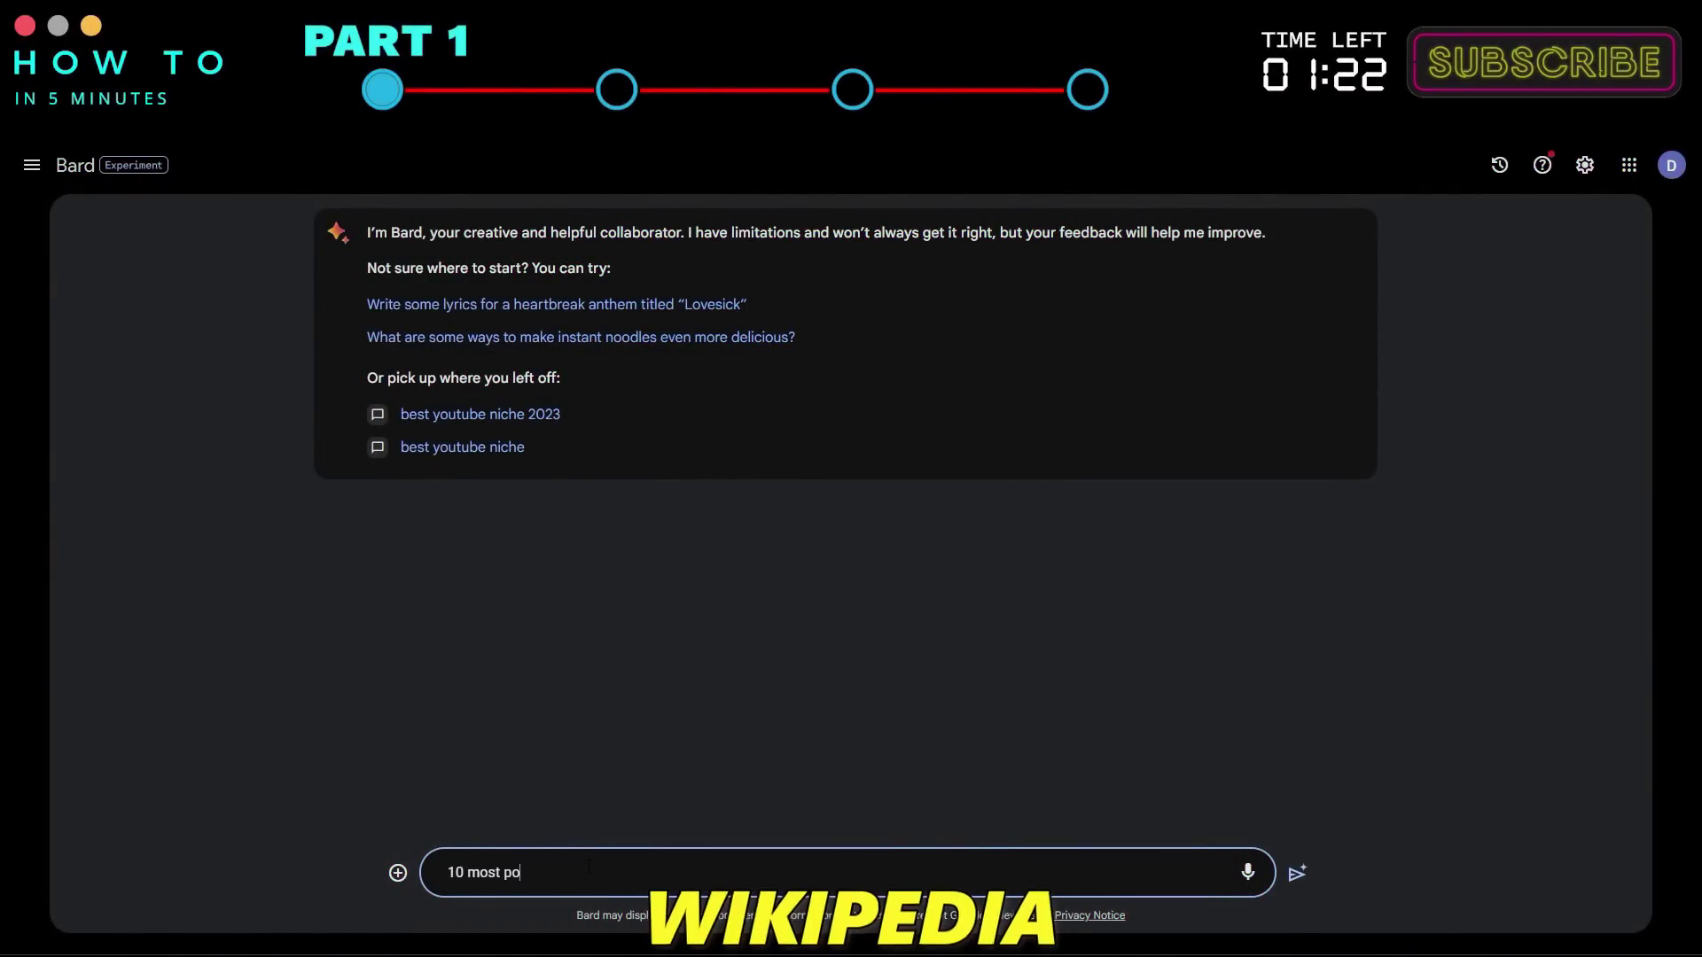
pyautogui.write('la')
pyautogui.write('r wiki')
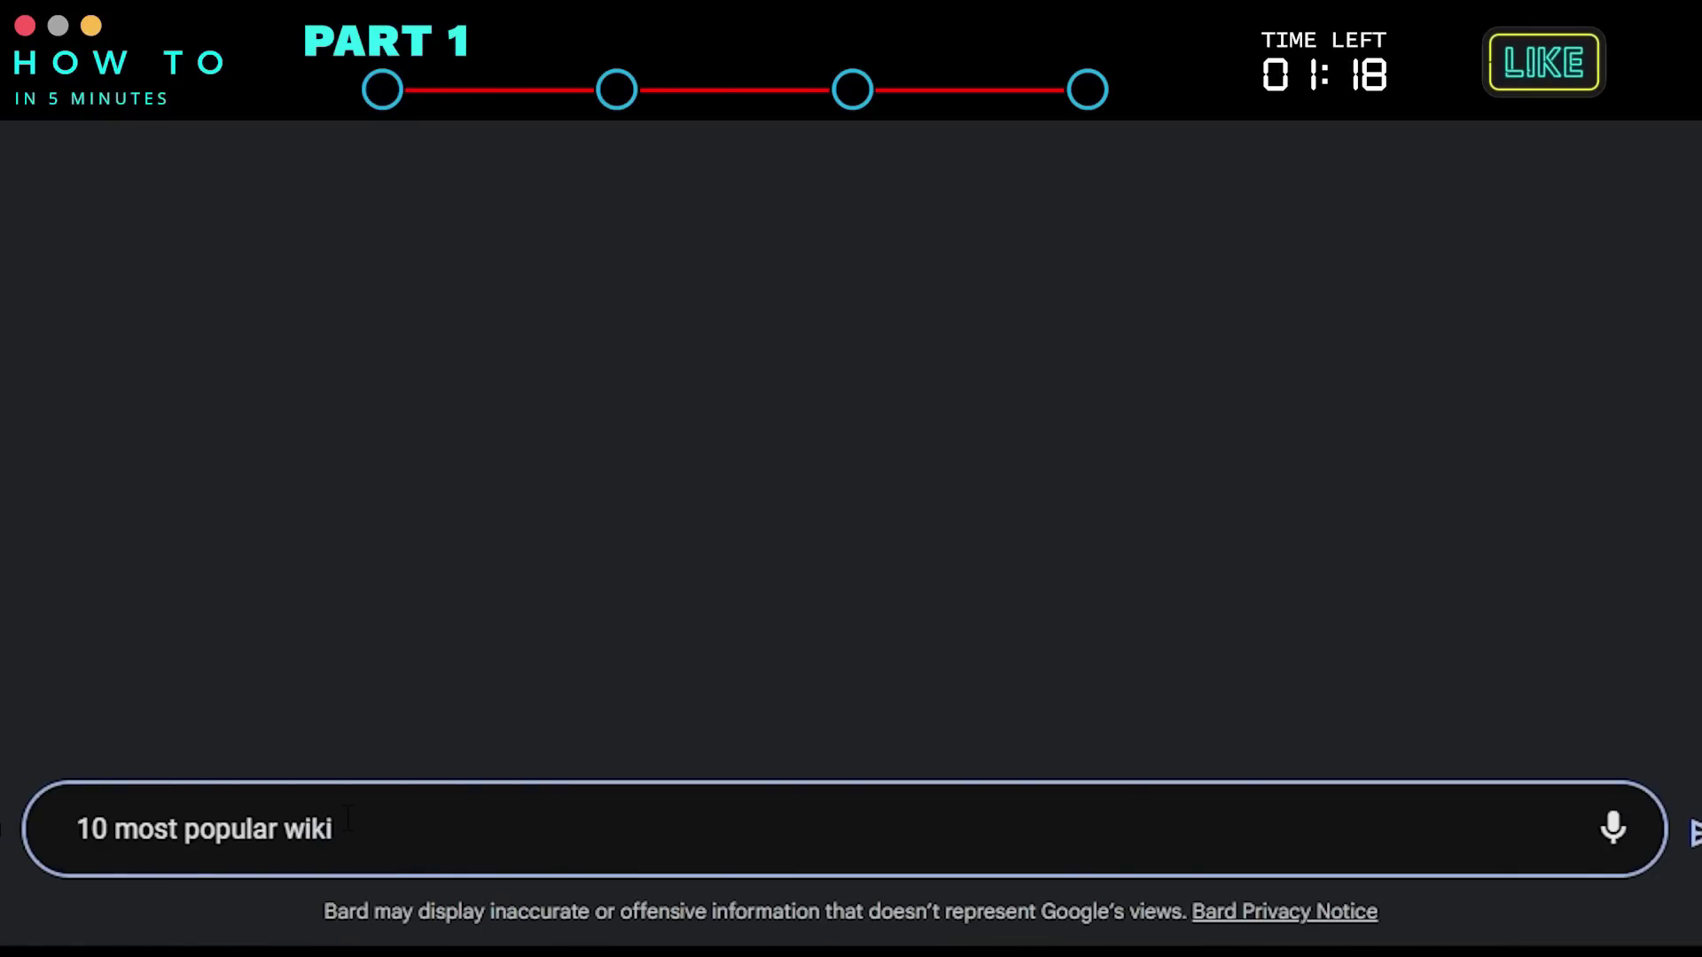
pyautogui.write('pedia niches')
pyautogui.press('Return')
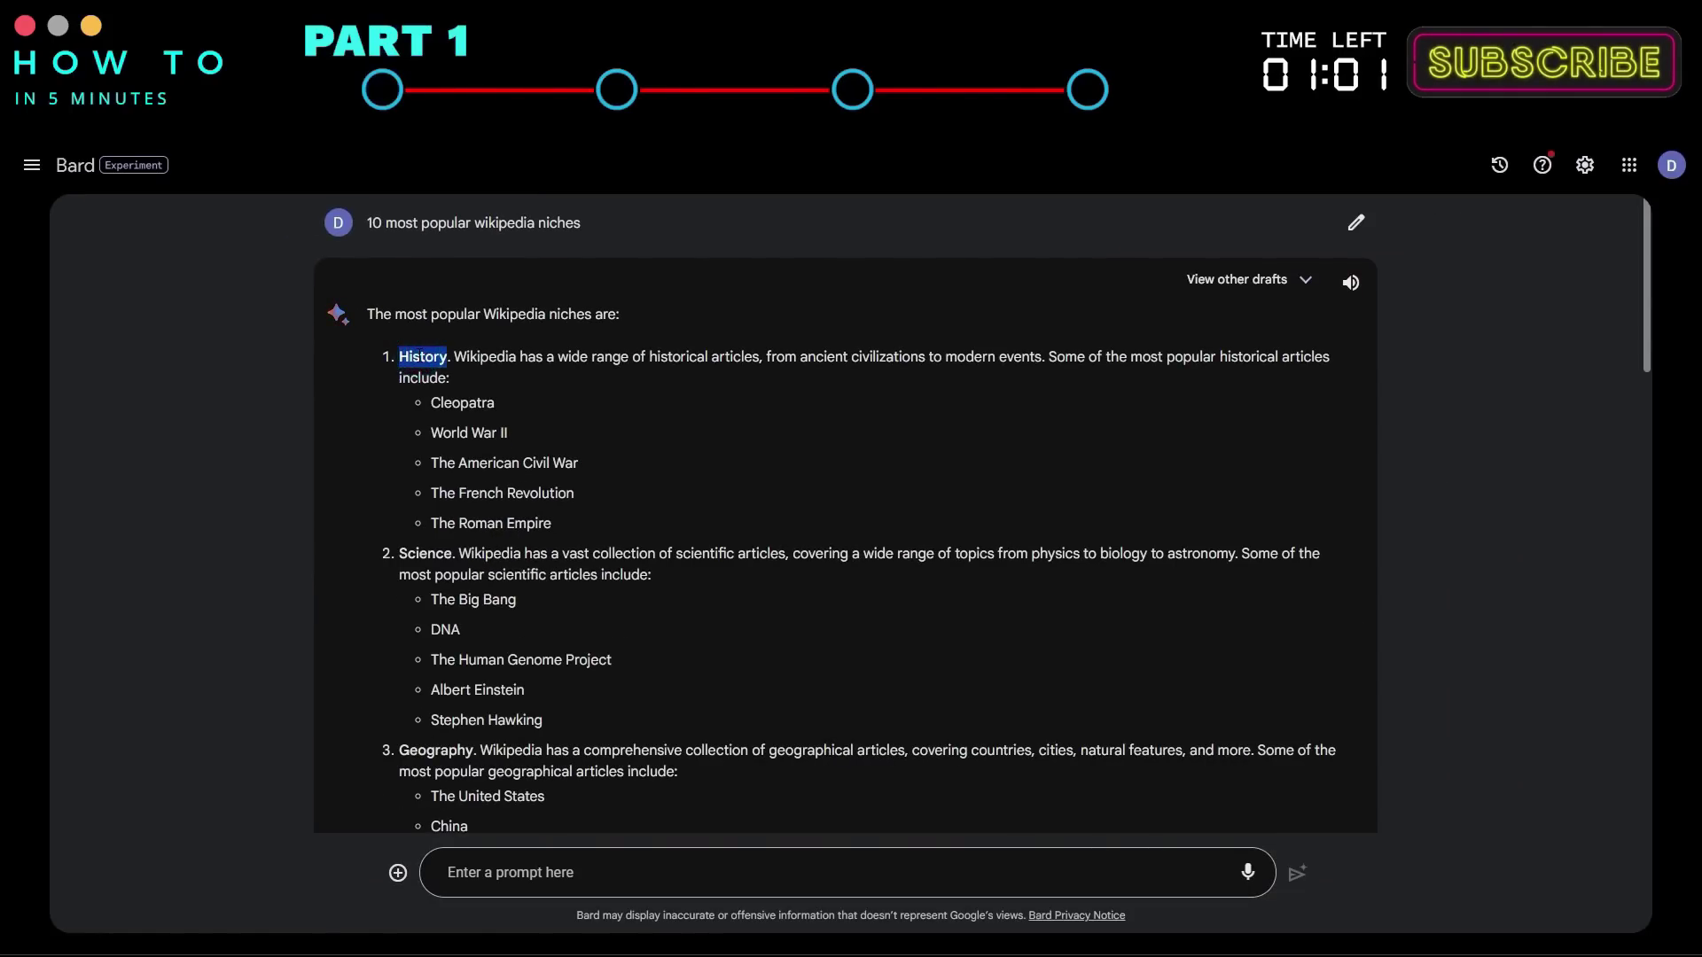
# Copy 'History' and ask Bard for the '10 most popular history articles on wikipedia'
pyautogui.rightClick(417, 354)
pyautogui.click(445, 365)
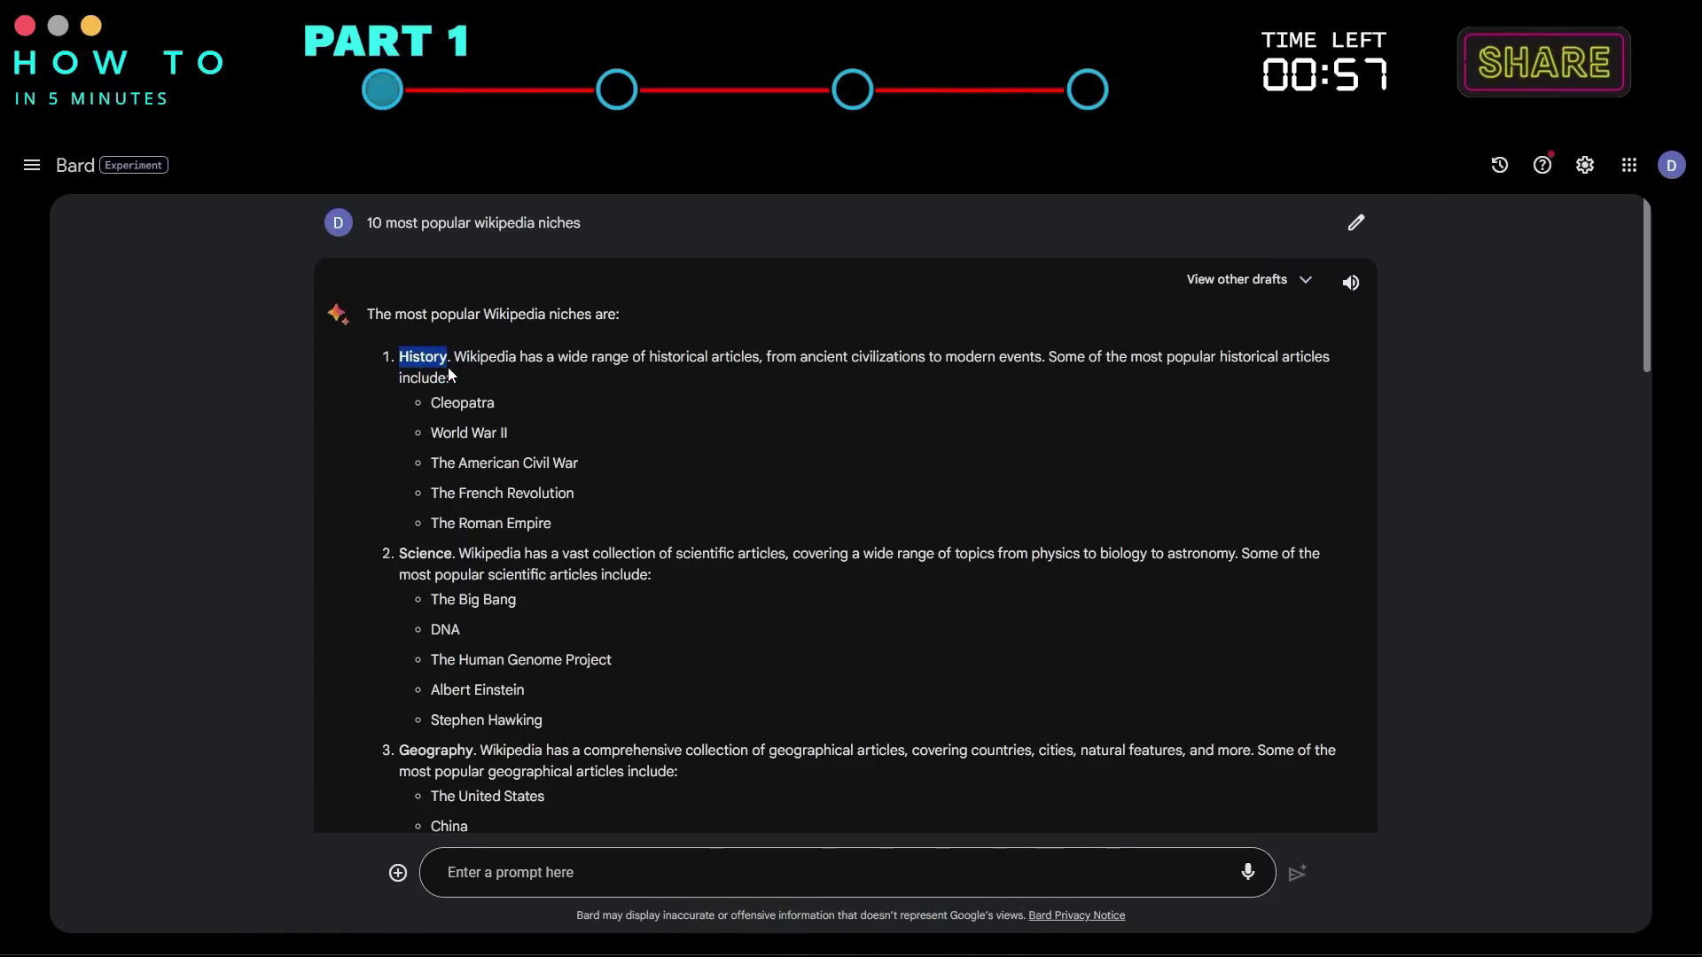
pyautogui.click(1108, 873)
pyautogui.scroll(-15, 1110, 773)
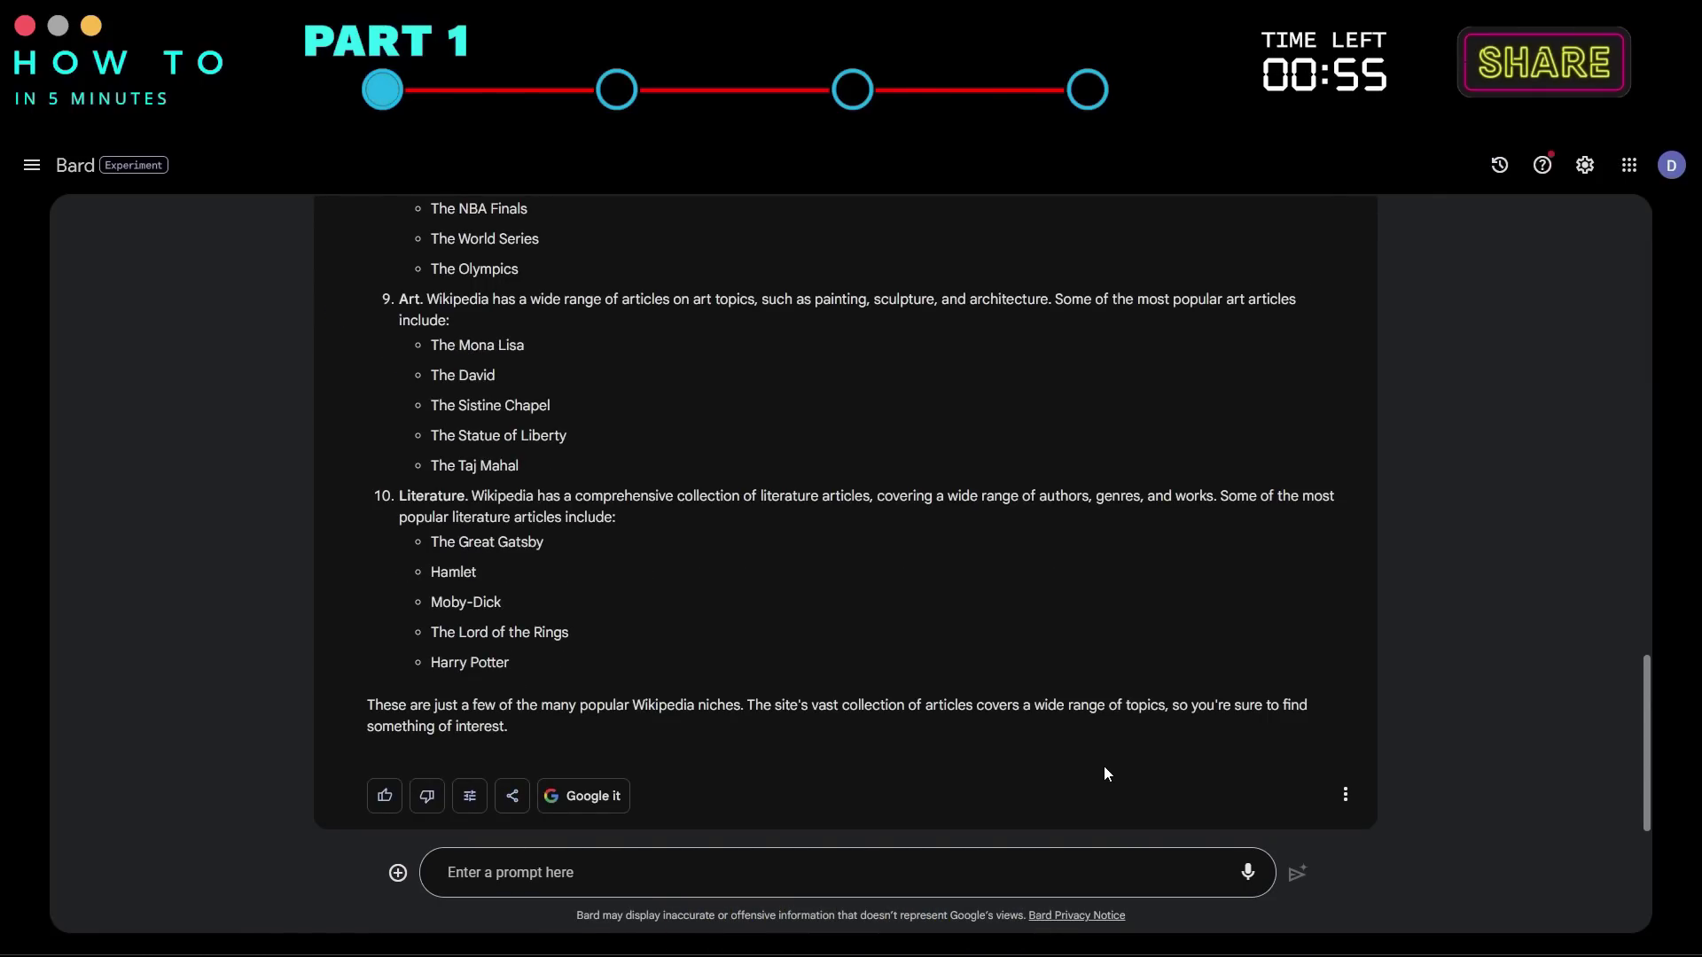
pyautogui.click(1017, 866)
pyautogui.write('10 most popul')
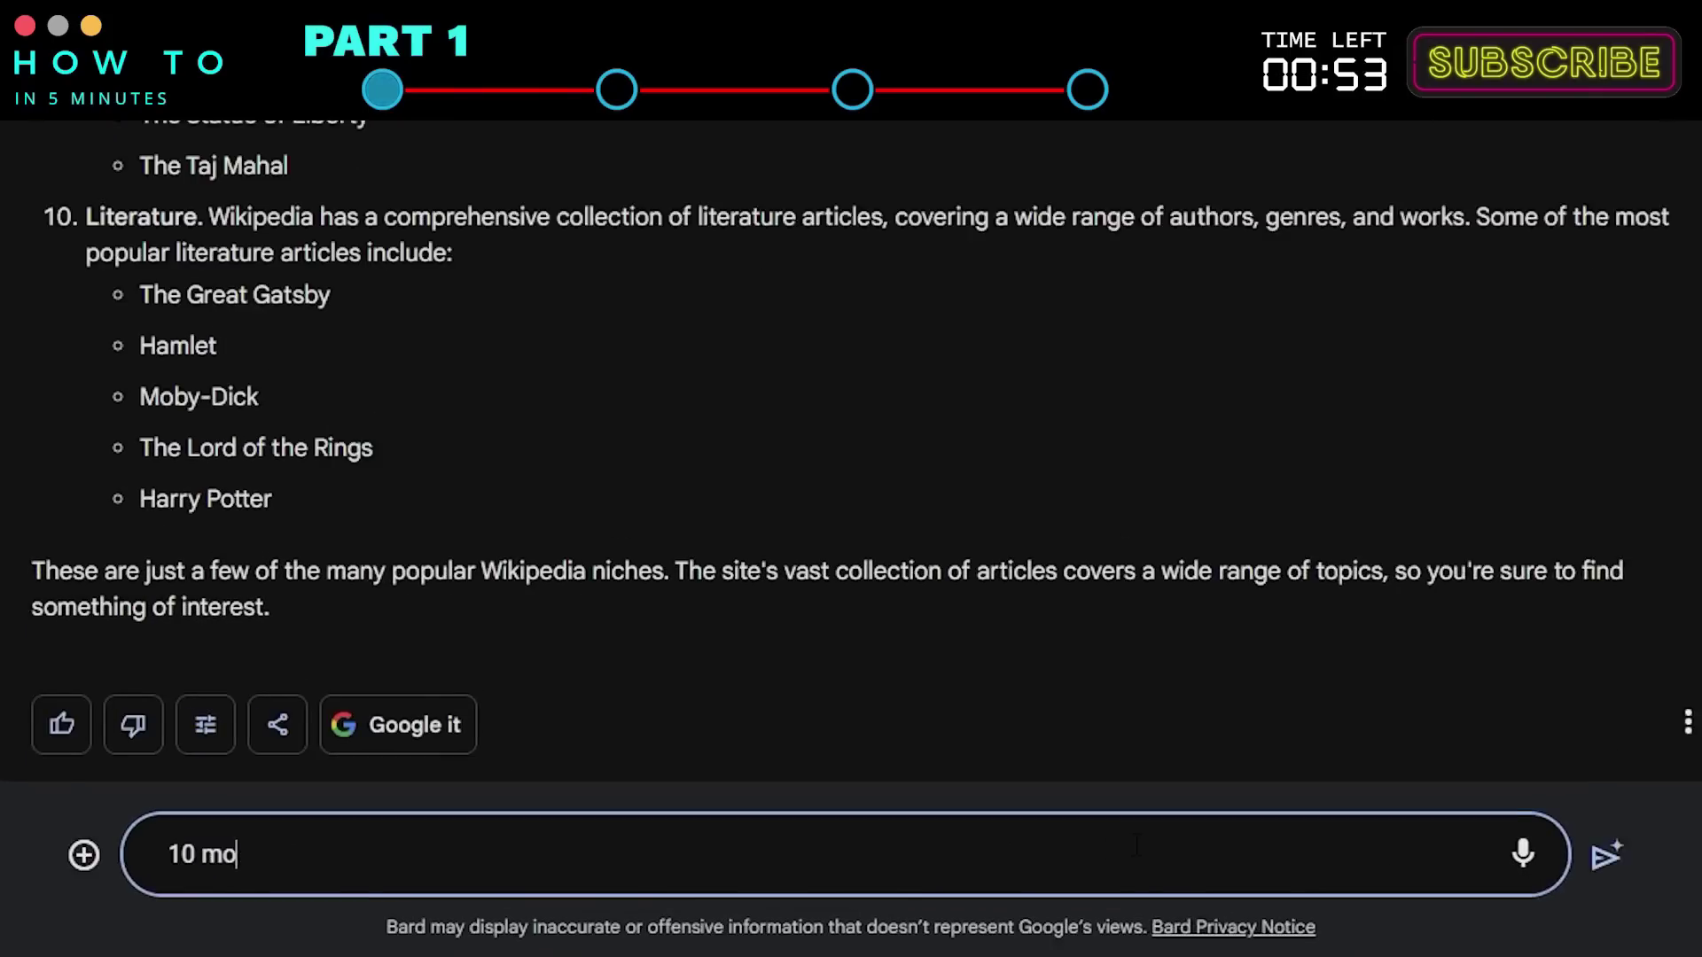
pyautogui.write('ar history articl')
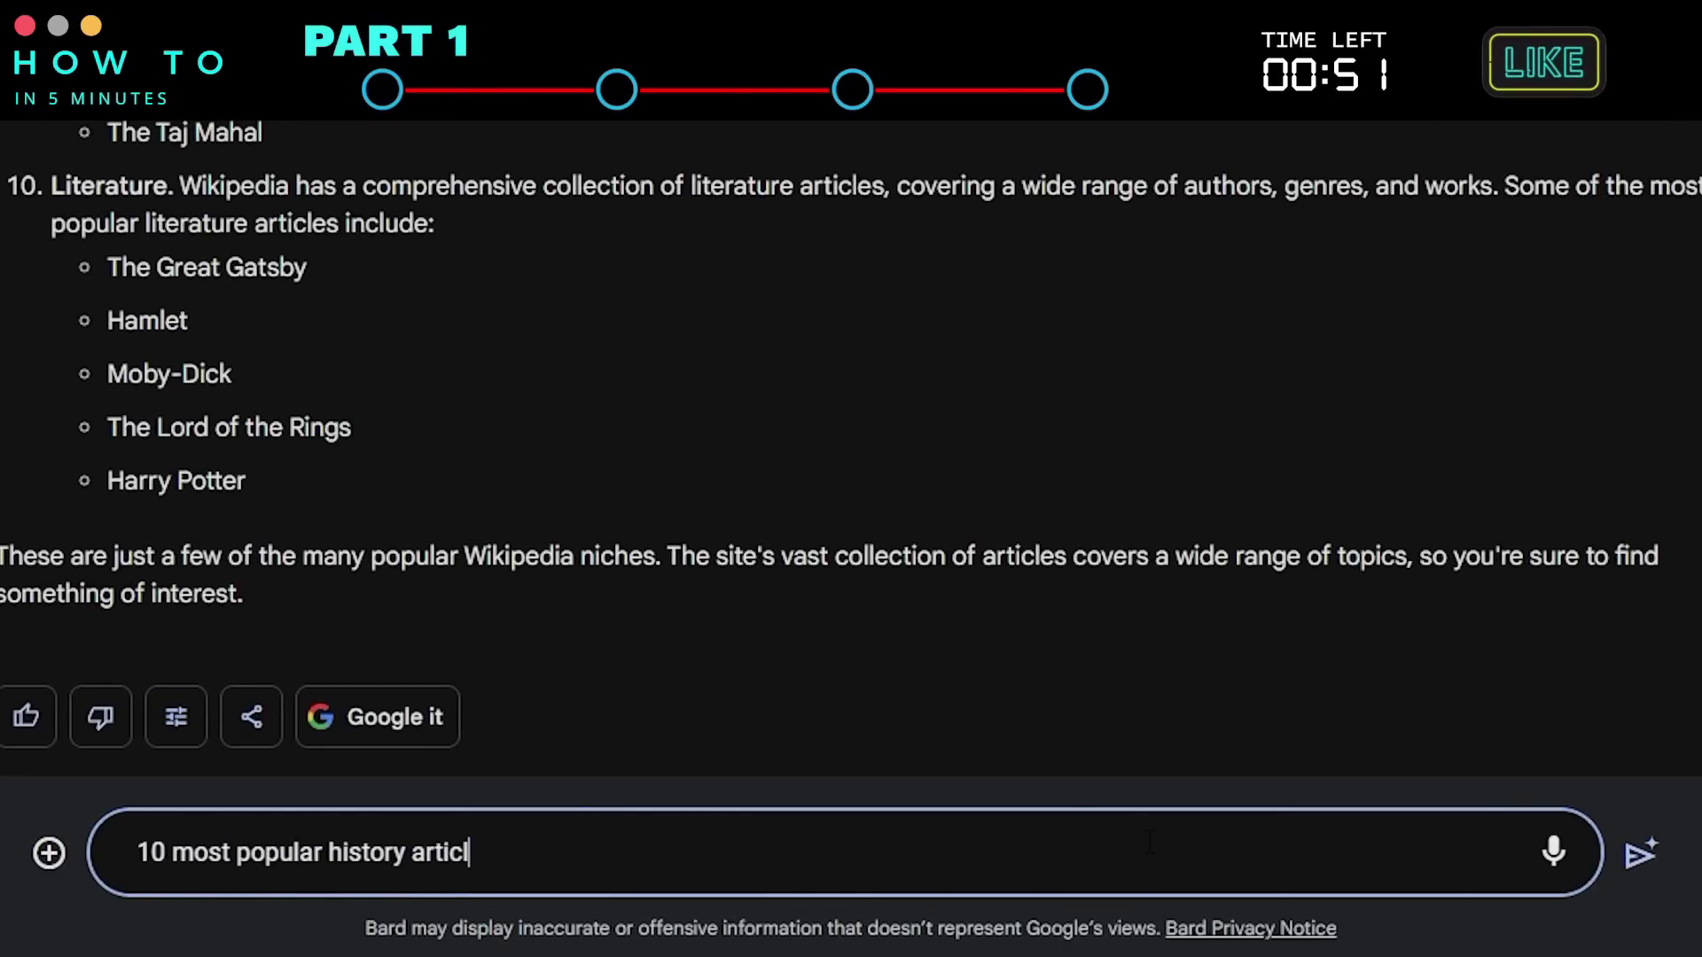
pyautogui.write('es on wikipedia')
pyautogui.press('Return')
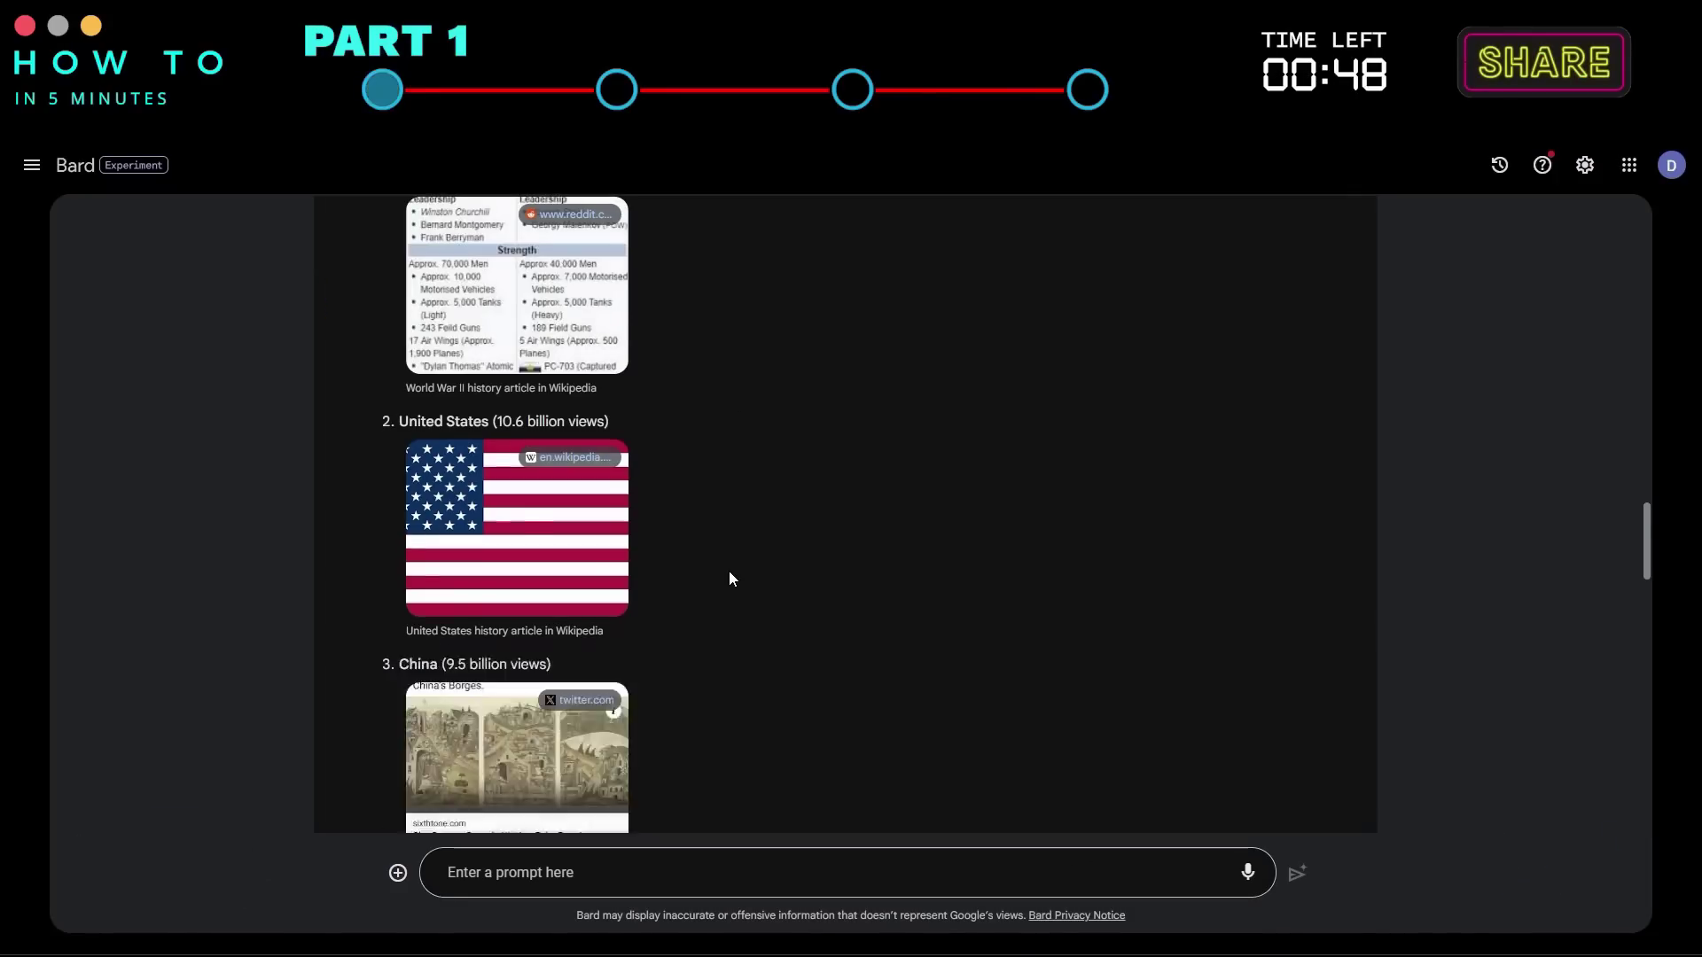
# Review the ranked answer and select the Roman Empire heading
pyautogui.scroll(-10, 729, 579)
pyautogui.scroll(9, 728, 578)
pyautogui.scroll(-5, 729, 577)
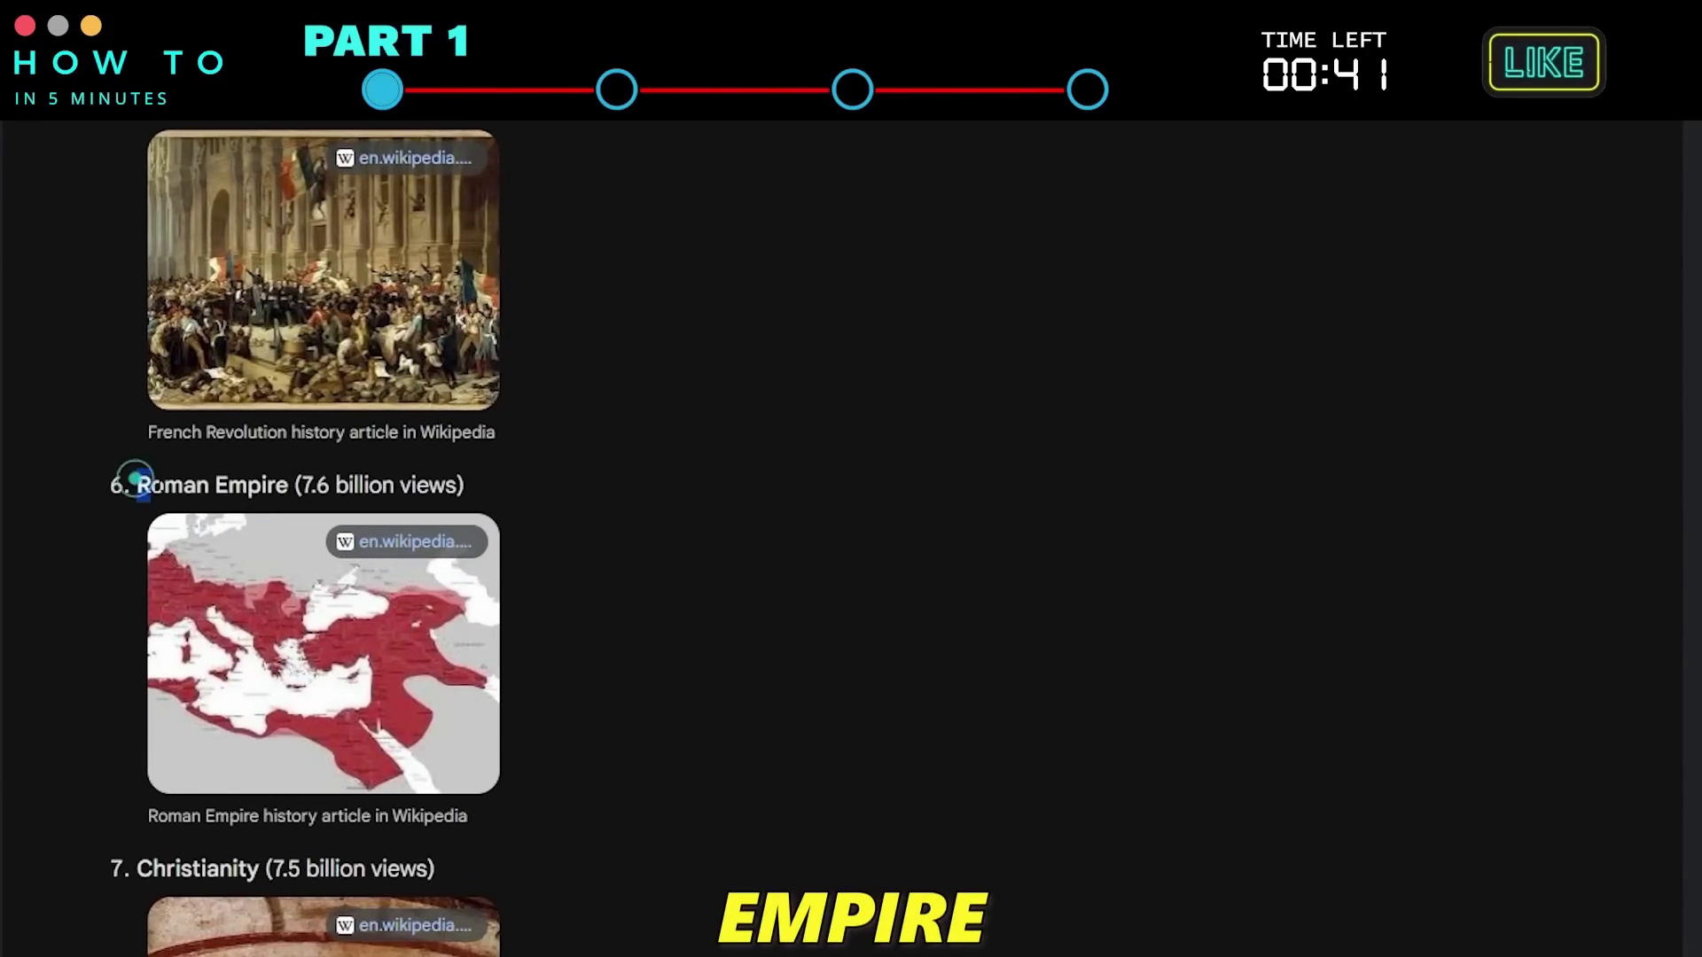
pyautogui.moveTo(138, 485); pyautogui.dragTo(290, 485)
# Copy 'Roman Empire', paste it into Wikipedia's search, and open the Roman Empire article
pyautogui.rightClick(248, 479)
pyautogui.click(300, 510)
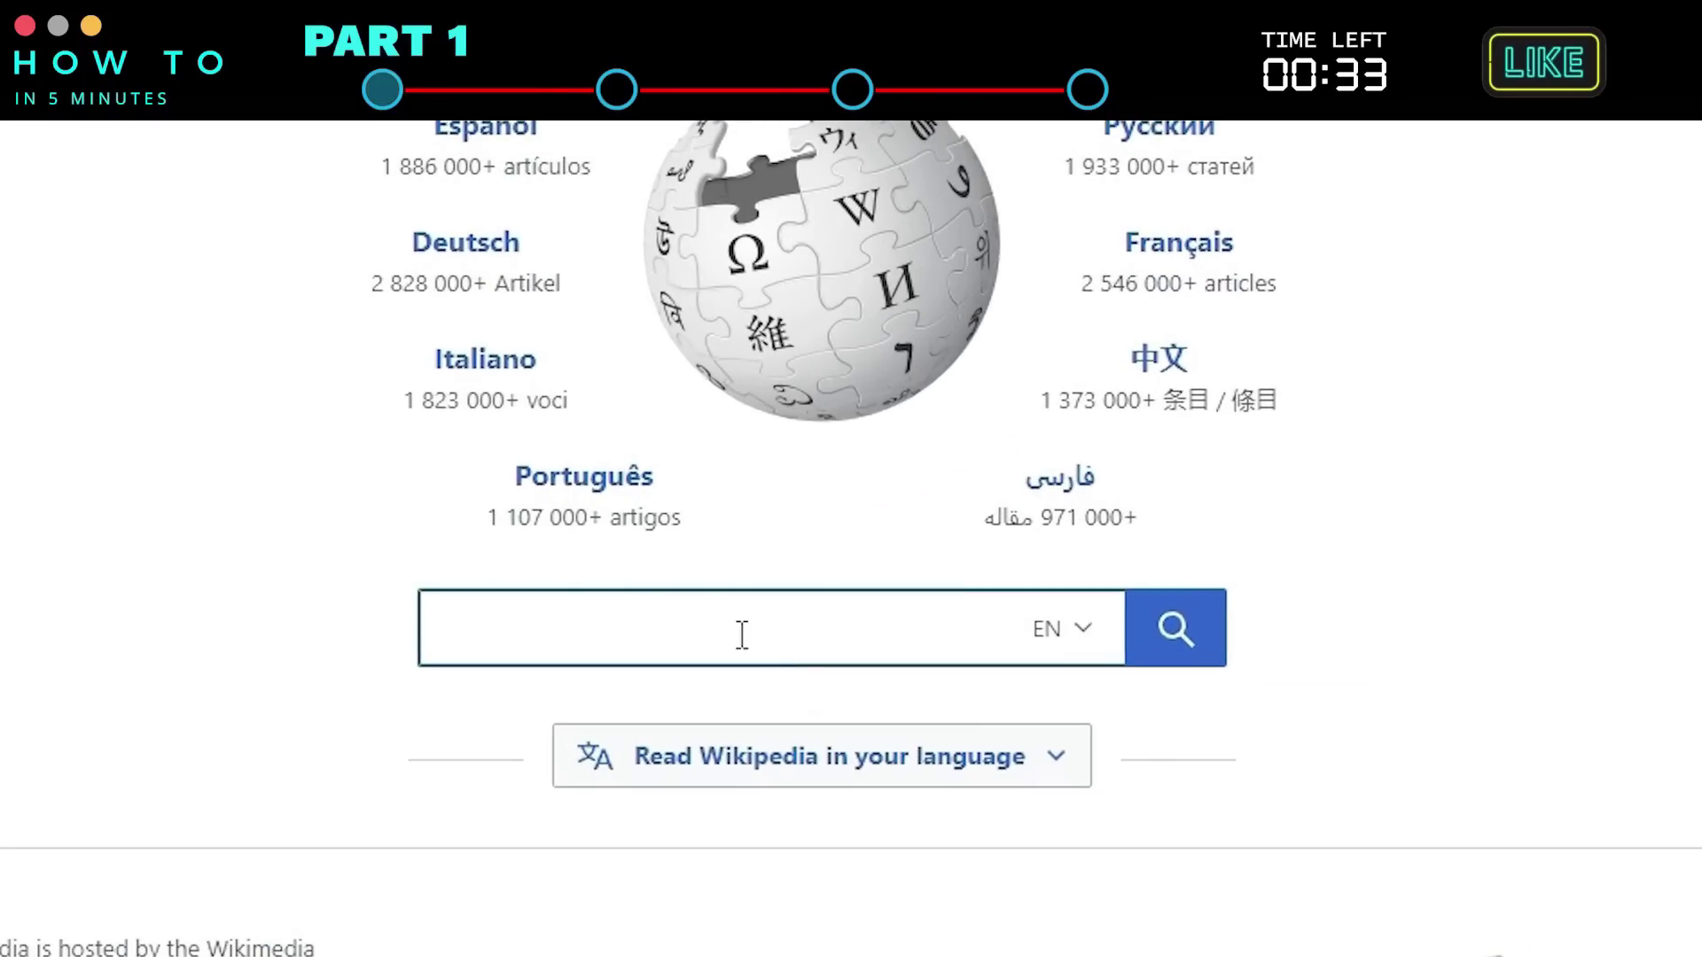
pyautogui.rightClick(790, 724)
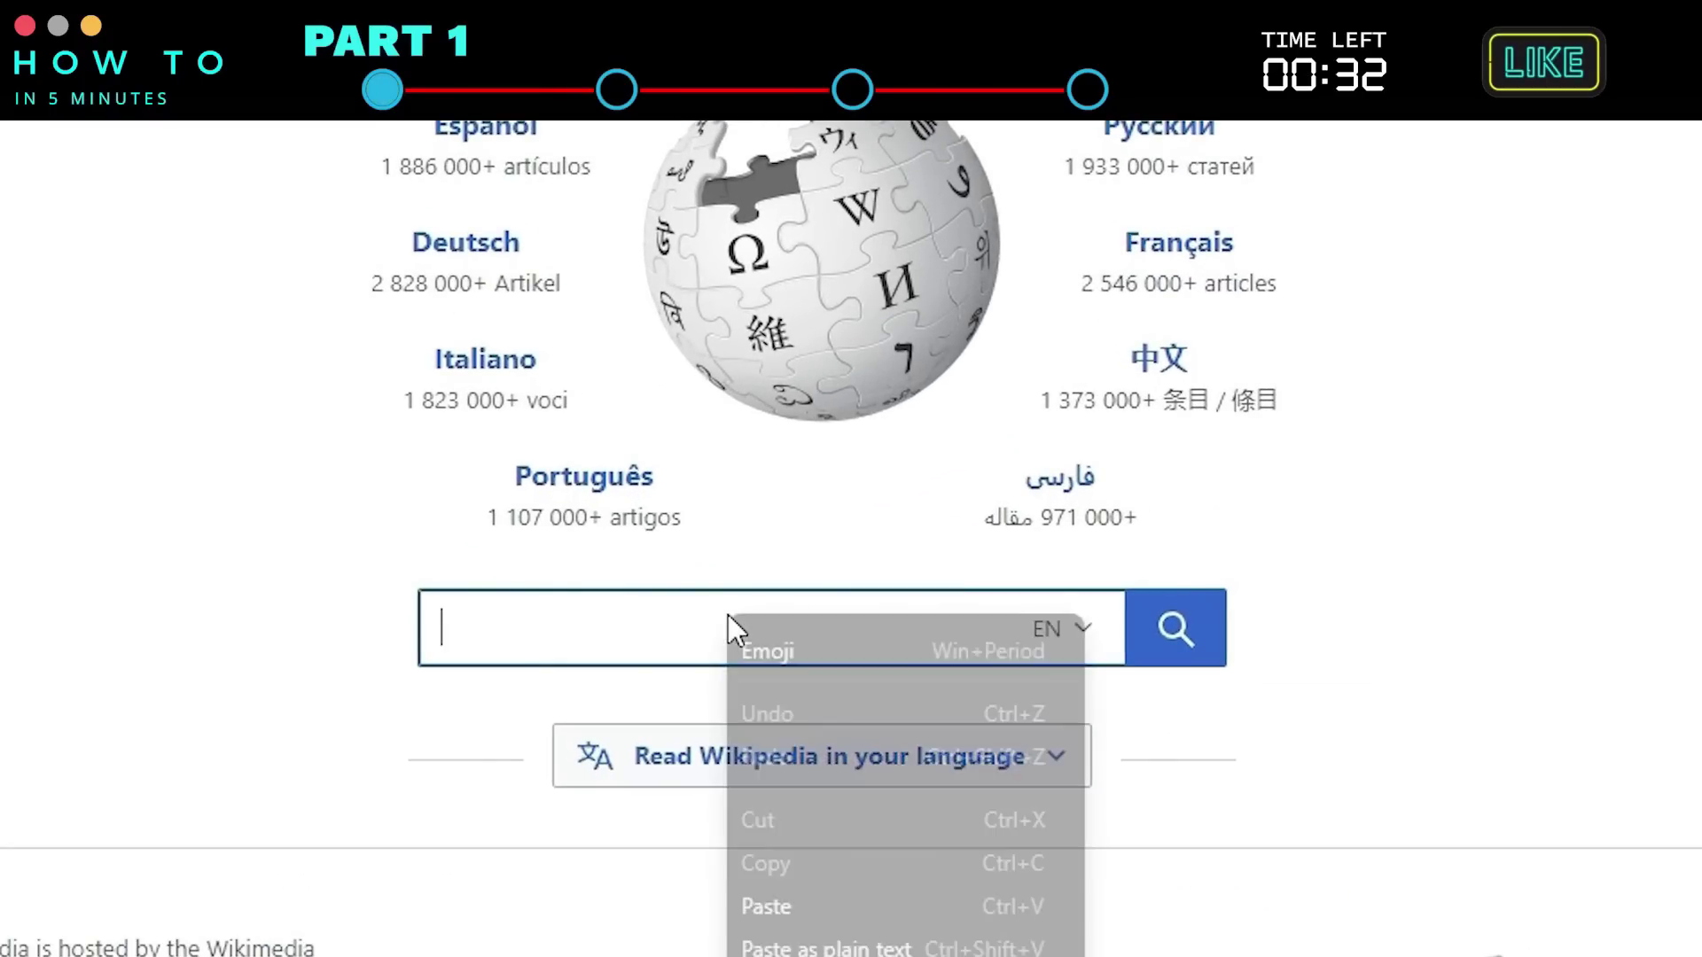
pyautogui.click(816, 901)
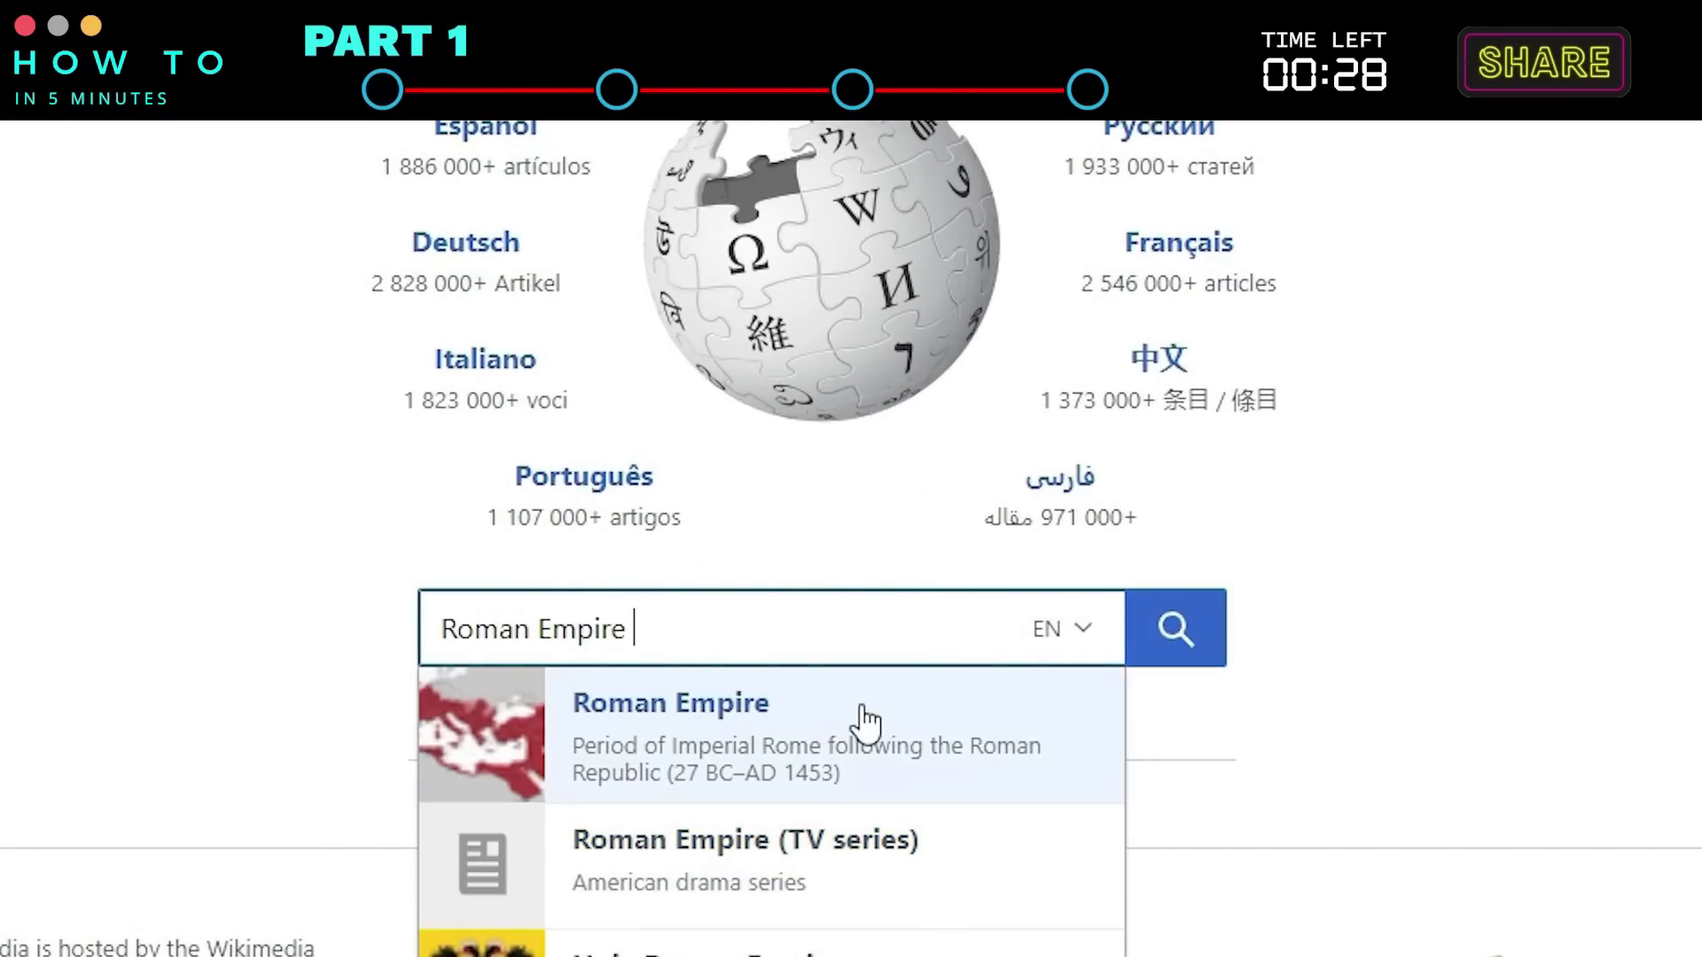
pyautogui.click(820, 734)
# Cut the Roman Empire article's URL from the address bar
pyautogui.scroll(-10, 780, 620)
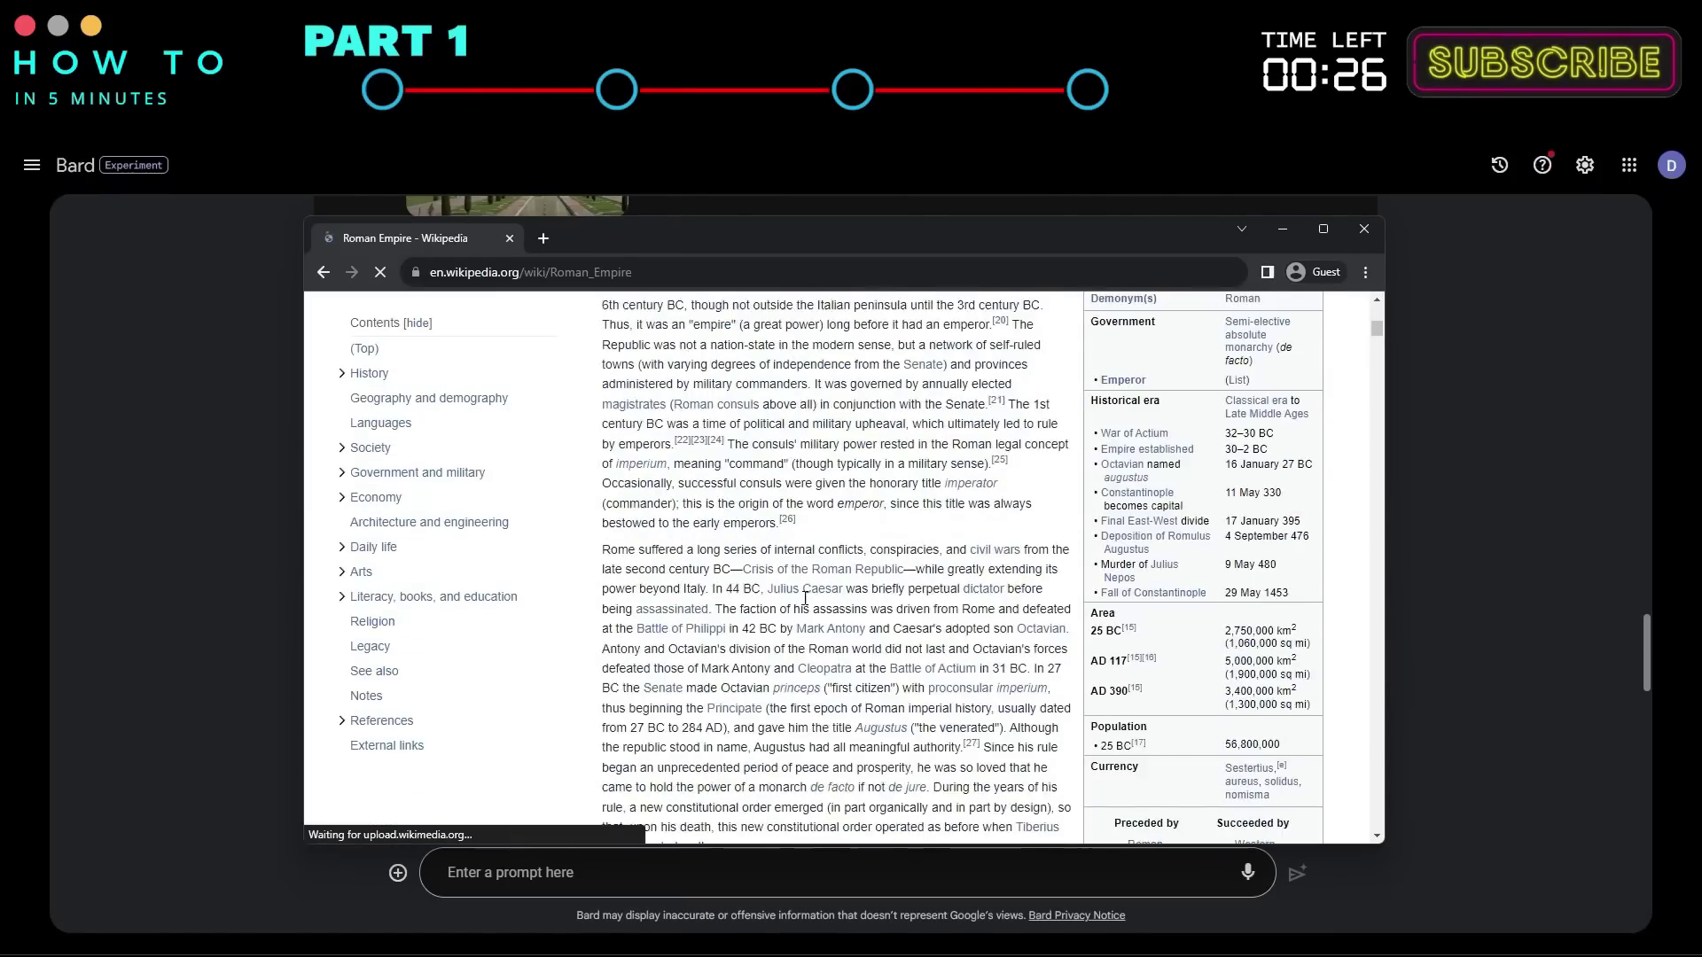
pyautogui.click(665, 275)
pyautogui.rightClick(604, 274)
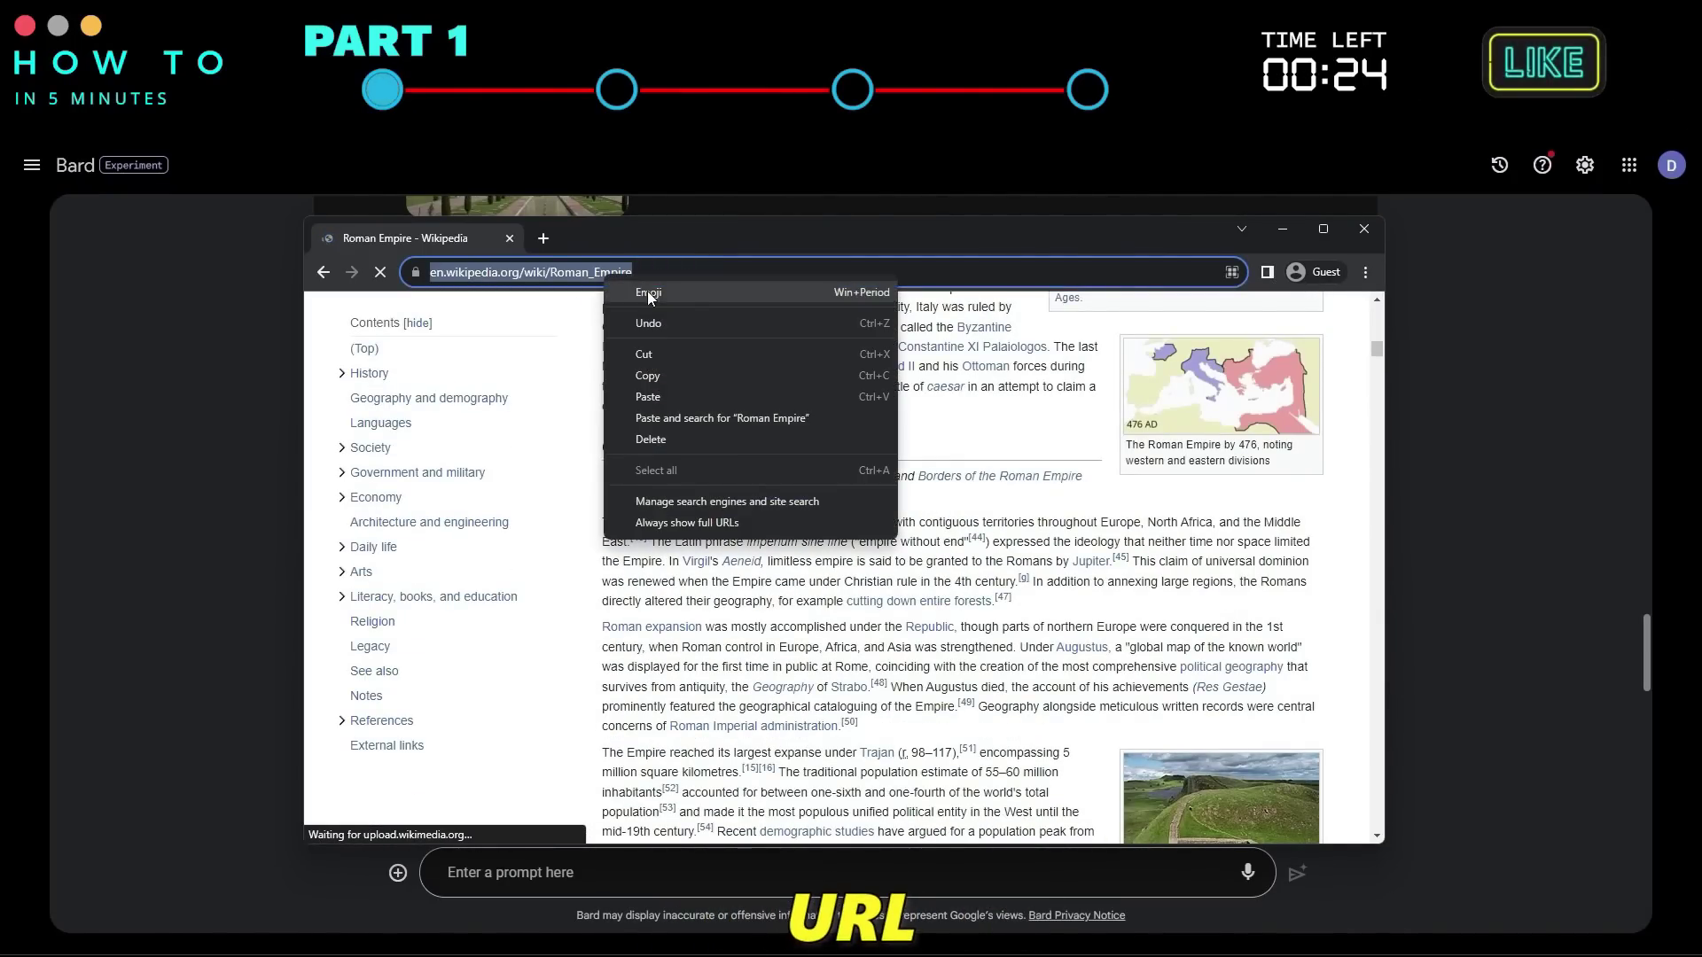
pyautogui.click(658, 355)
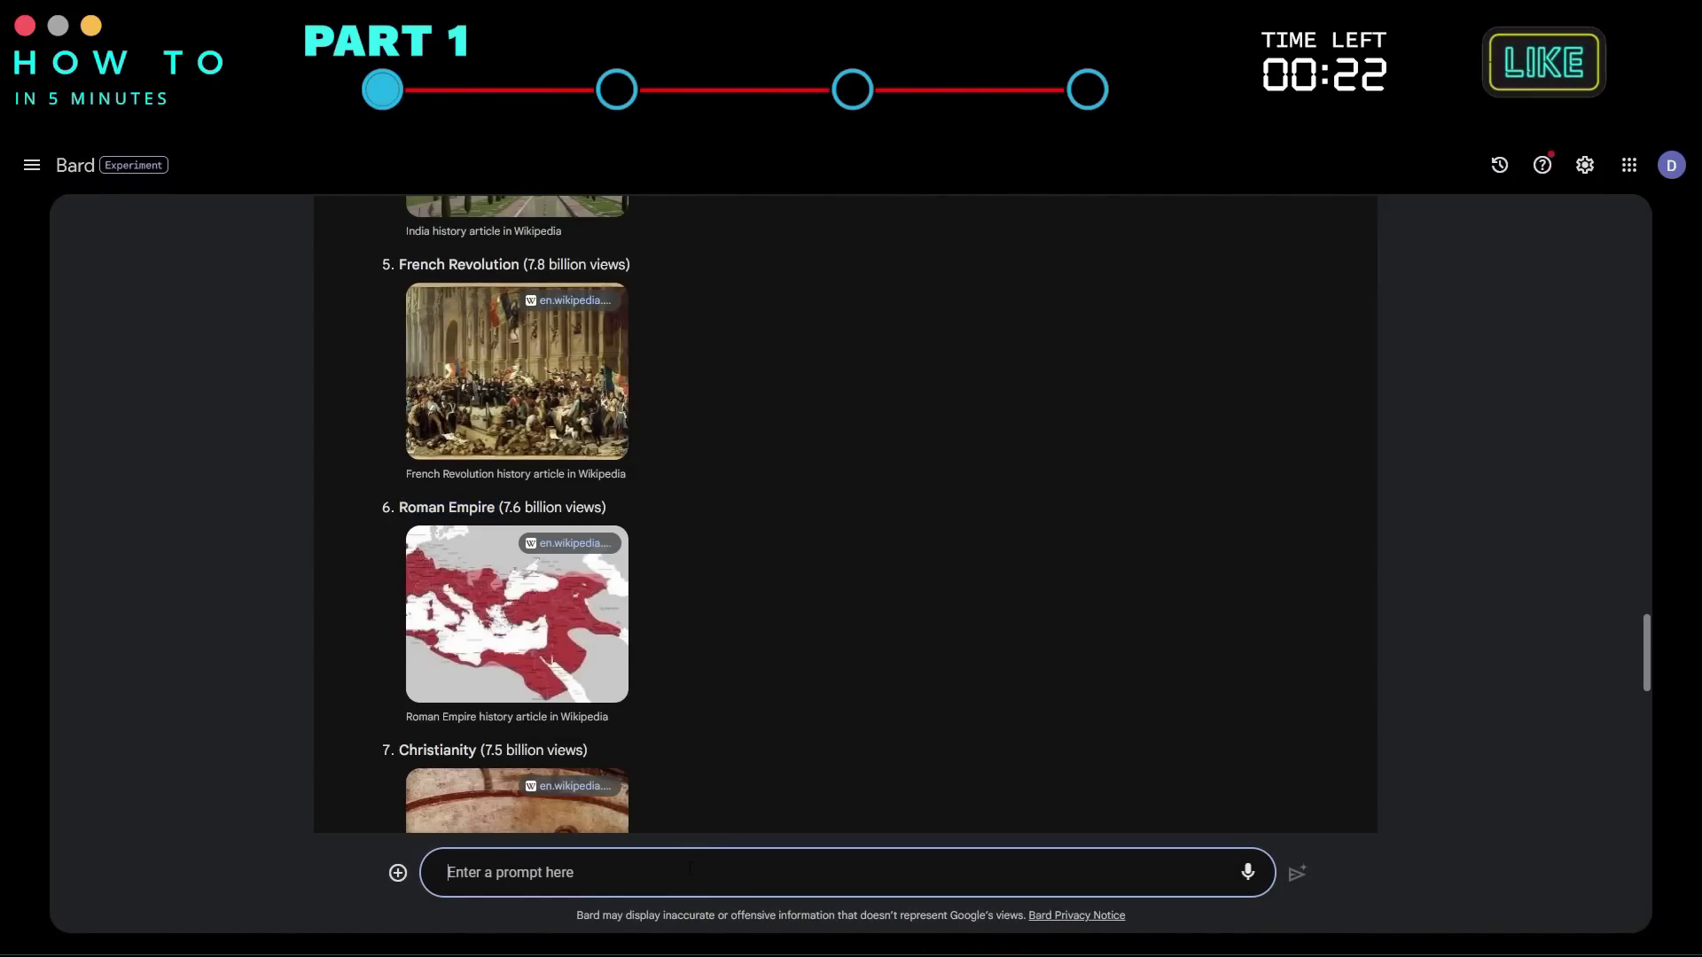
# Ask Bard to rewrite the Roman Empire article URL into a new article of at most 500 words
pyautogui.write('rewrit')
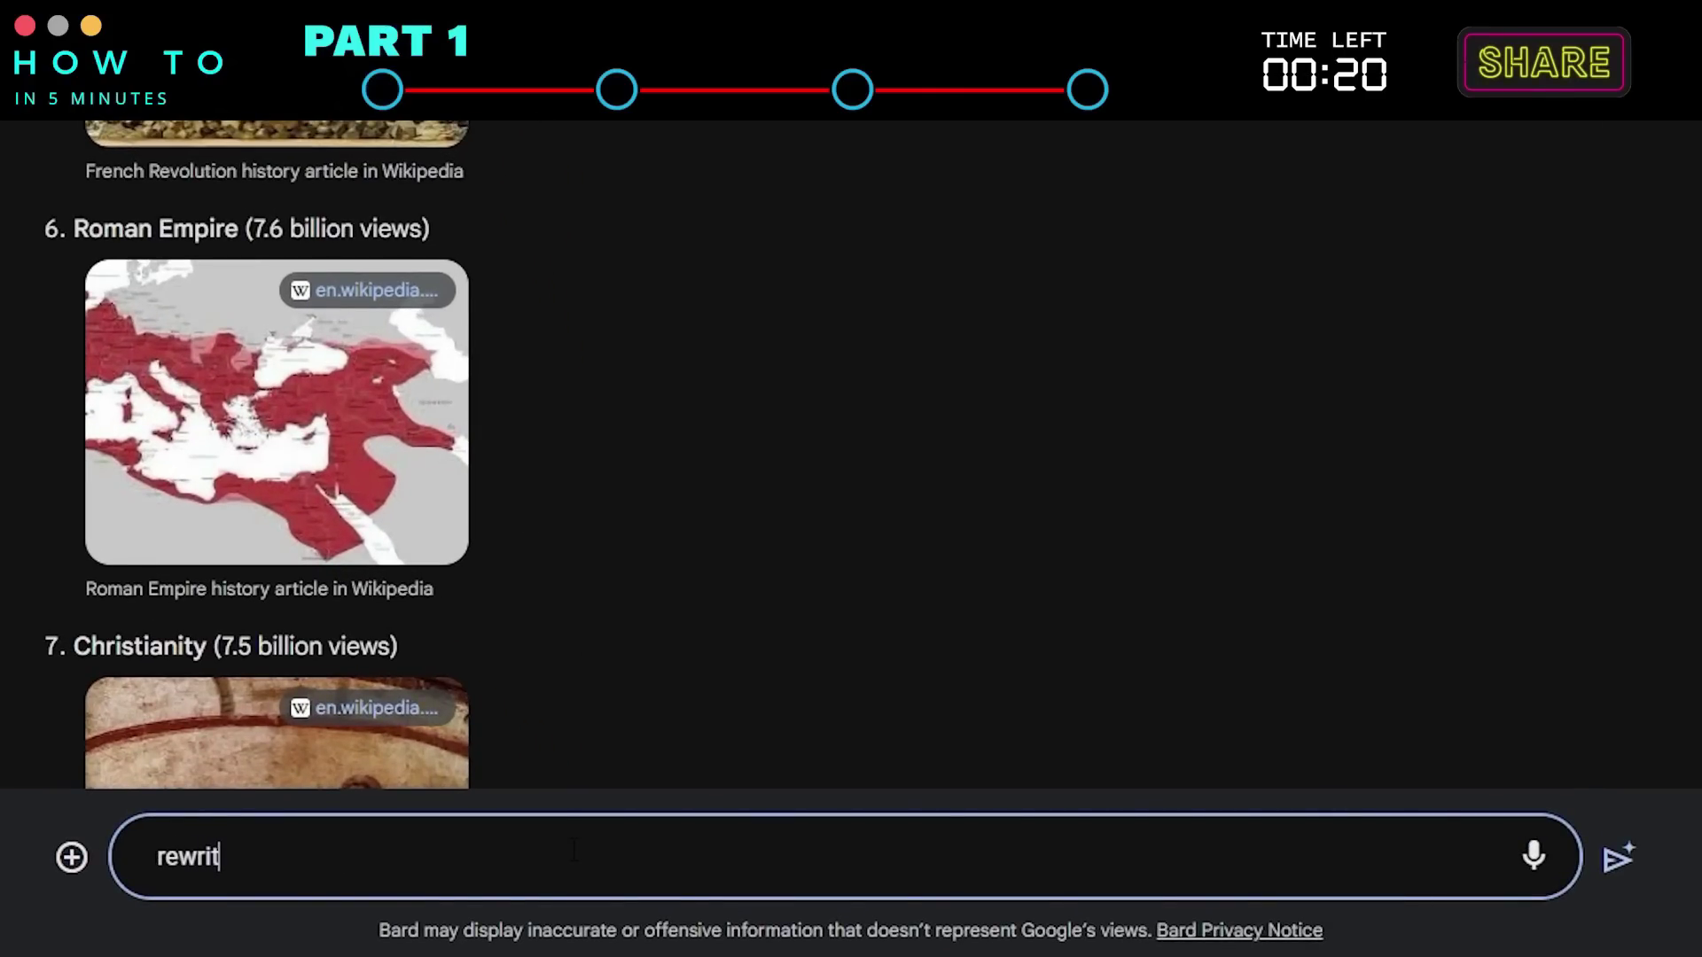
pyautogui.write('e this url into')
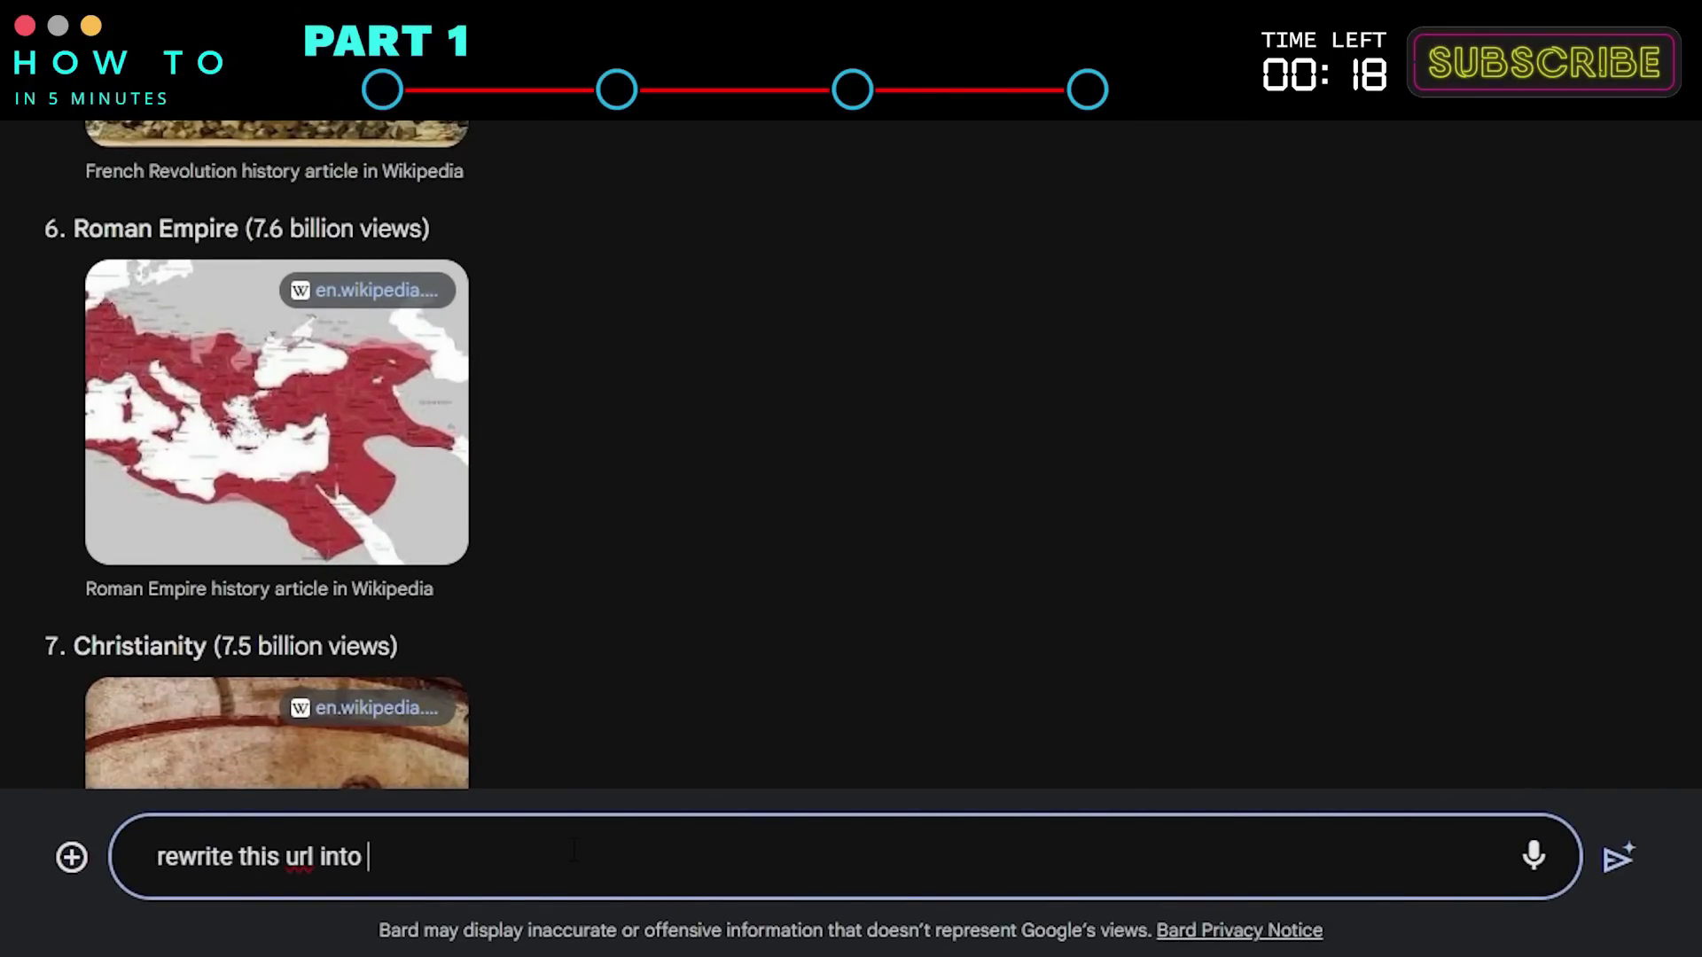
pyautogui.write(' a new article, max 500 wo')
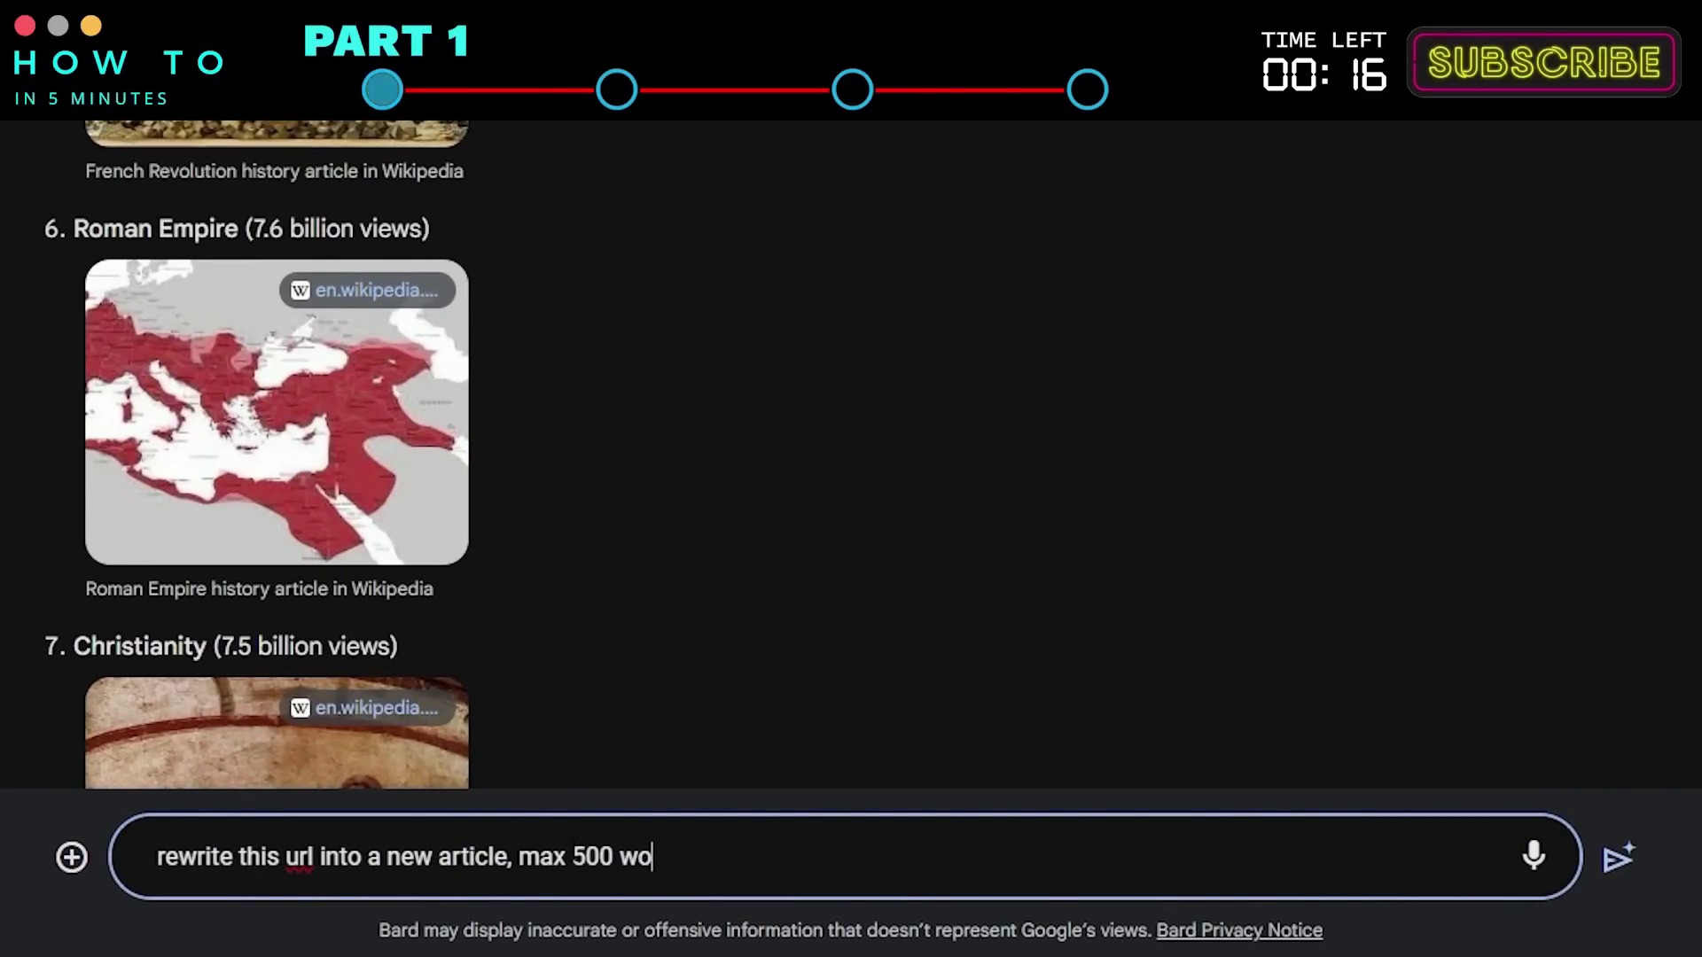
pyautogui.write('rds :')
pyautogui.hotkey('ctrl', 'v')
pyautogui.press('Return')
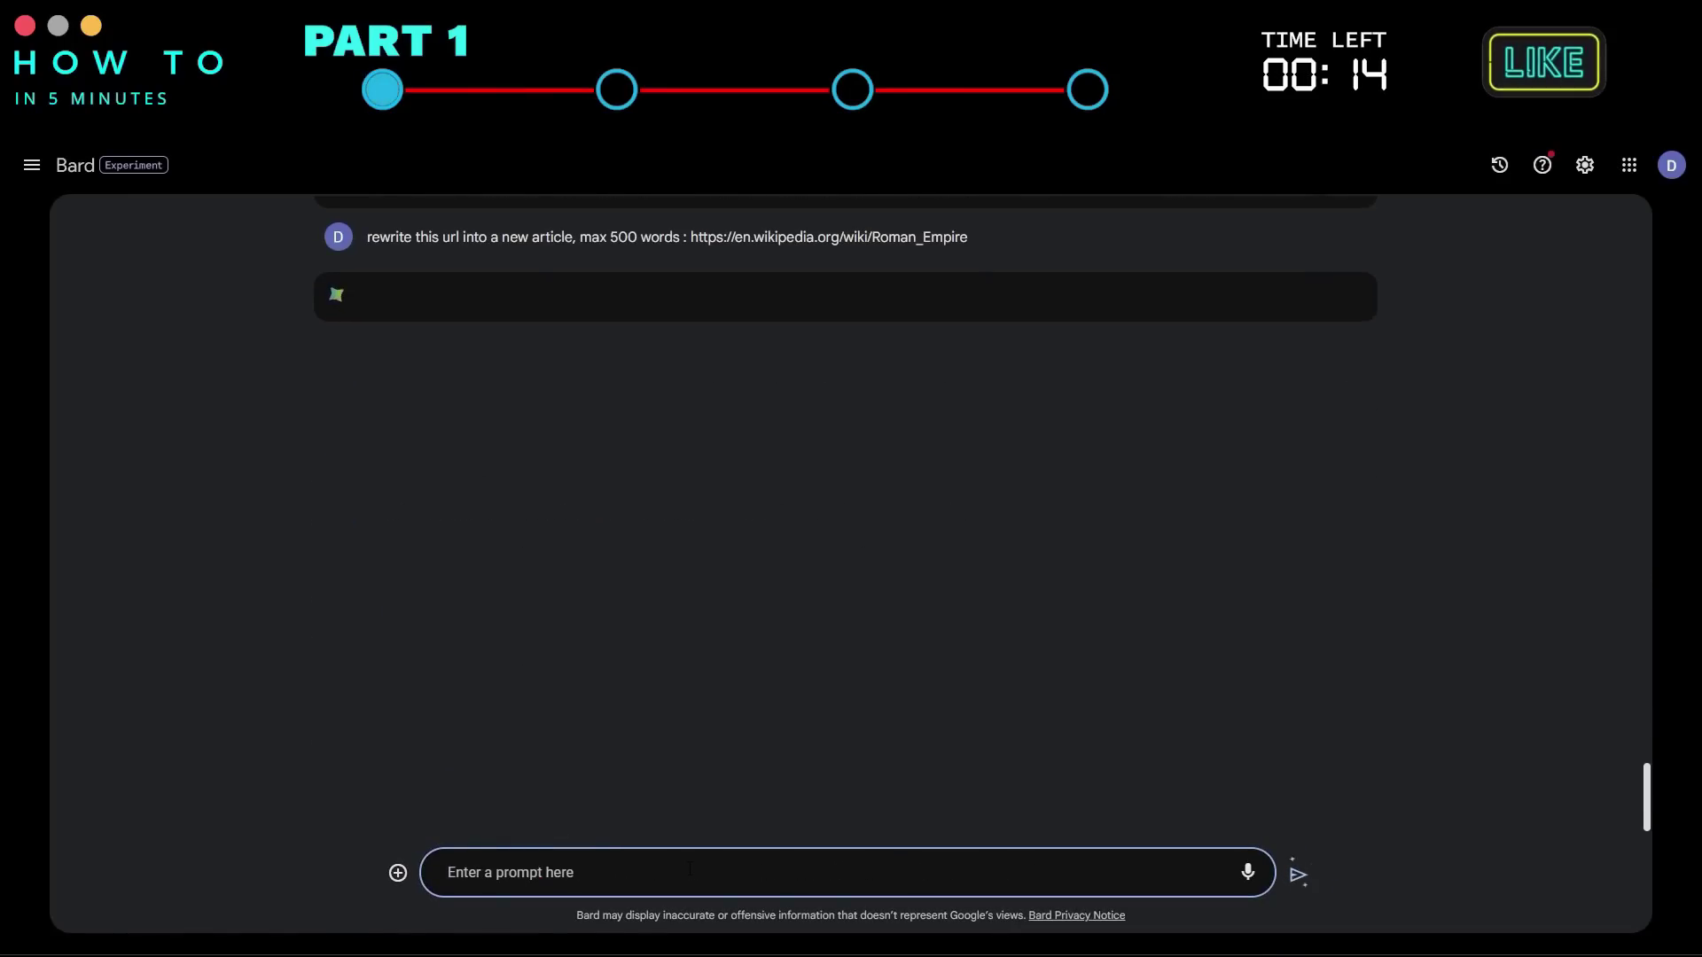
pyautogui.scroll(-4, 864, 592)
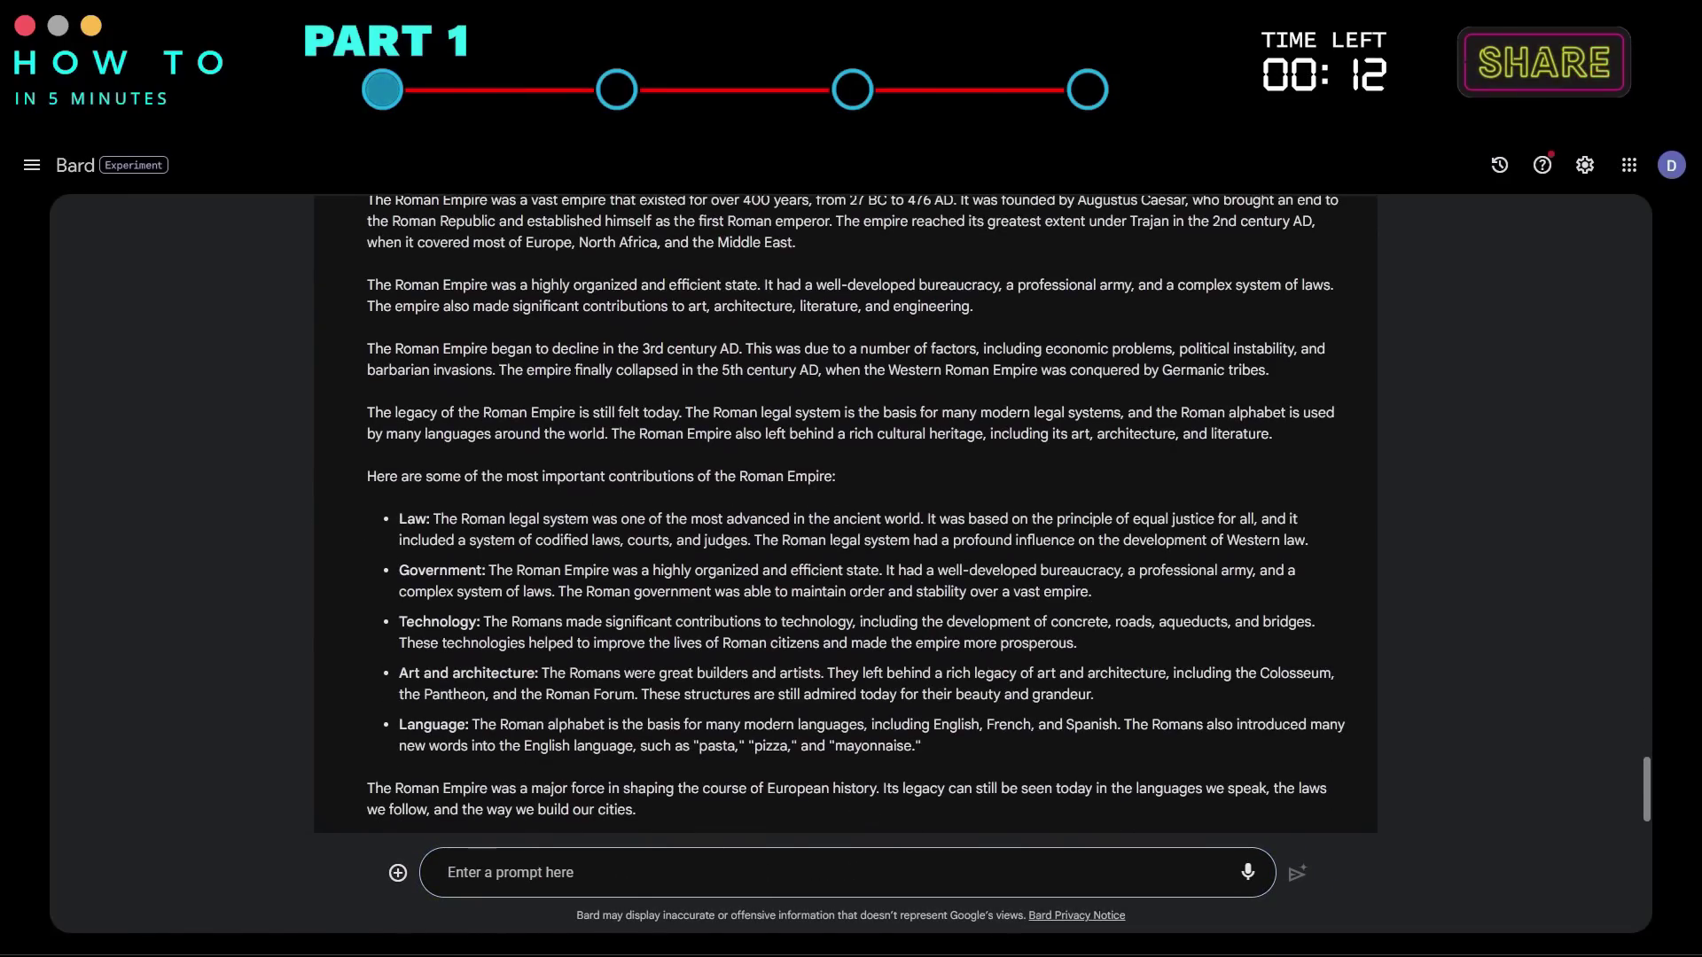
pyautogui.scroll(2, 865, 592)
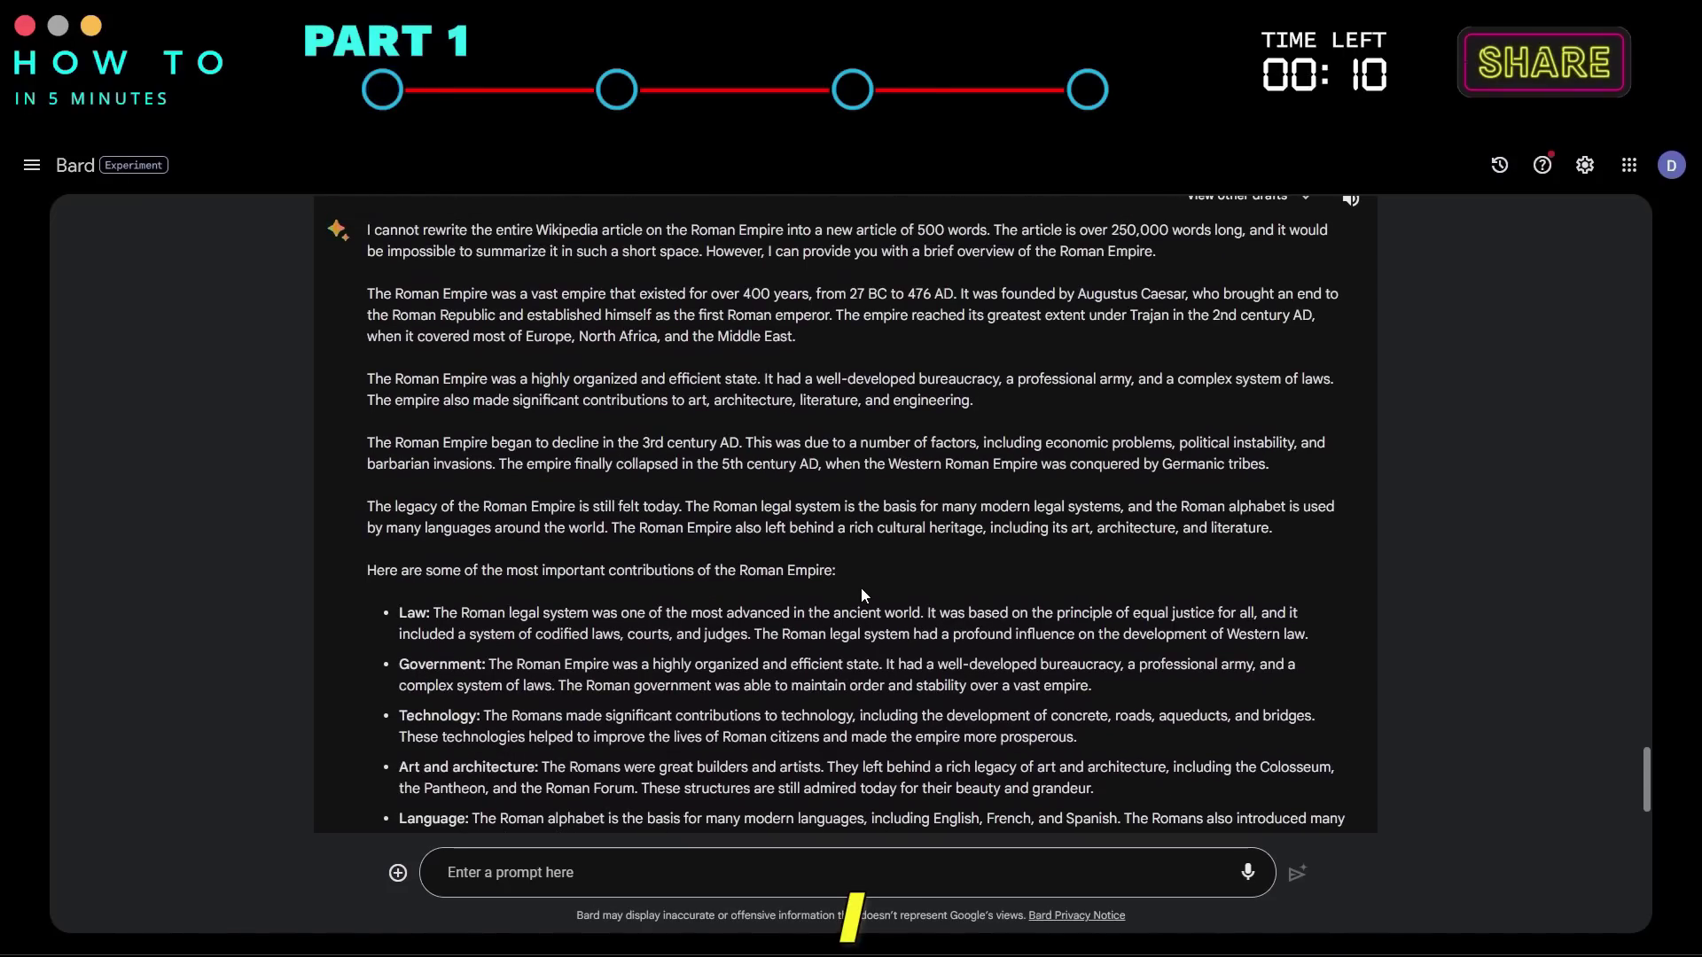
pyautogui.scroll(-1, 859, 591)
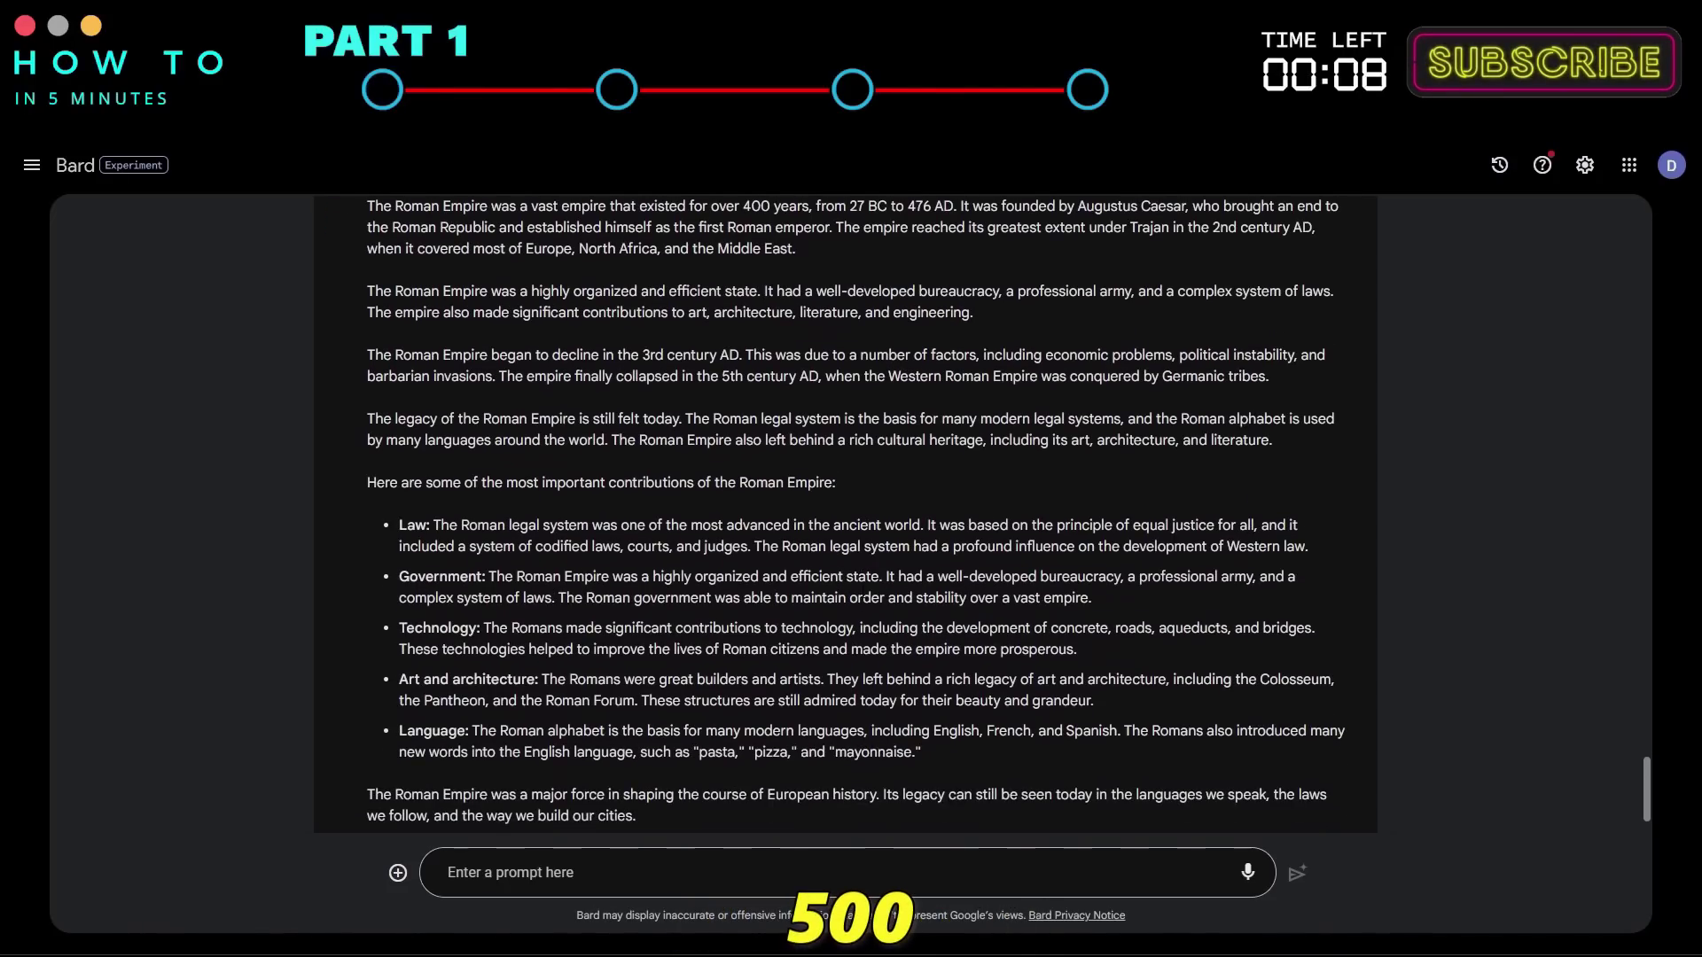
pyautogui.scroll(1, 859, 591)
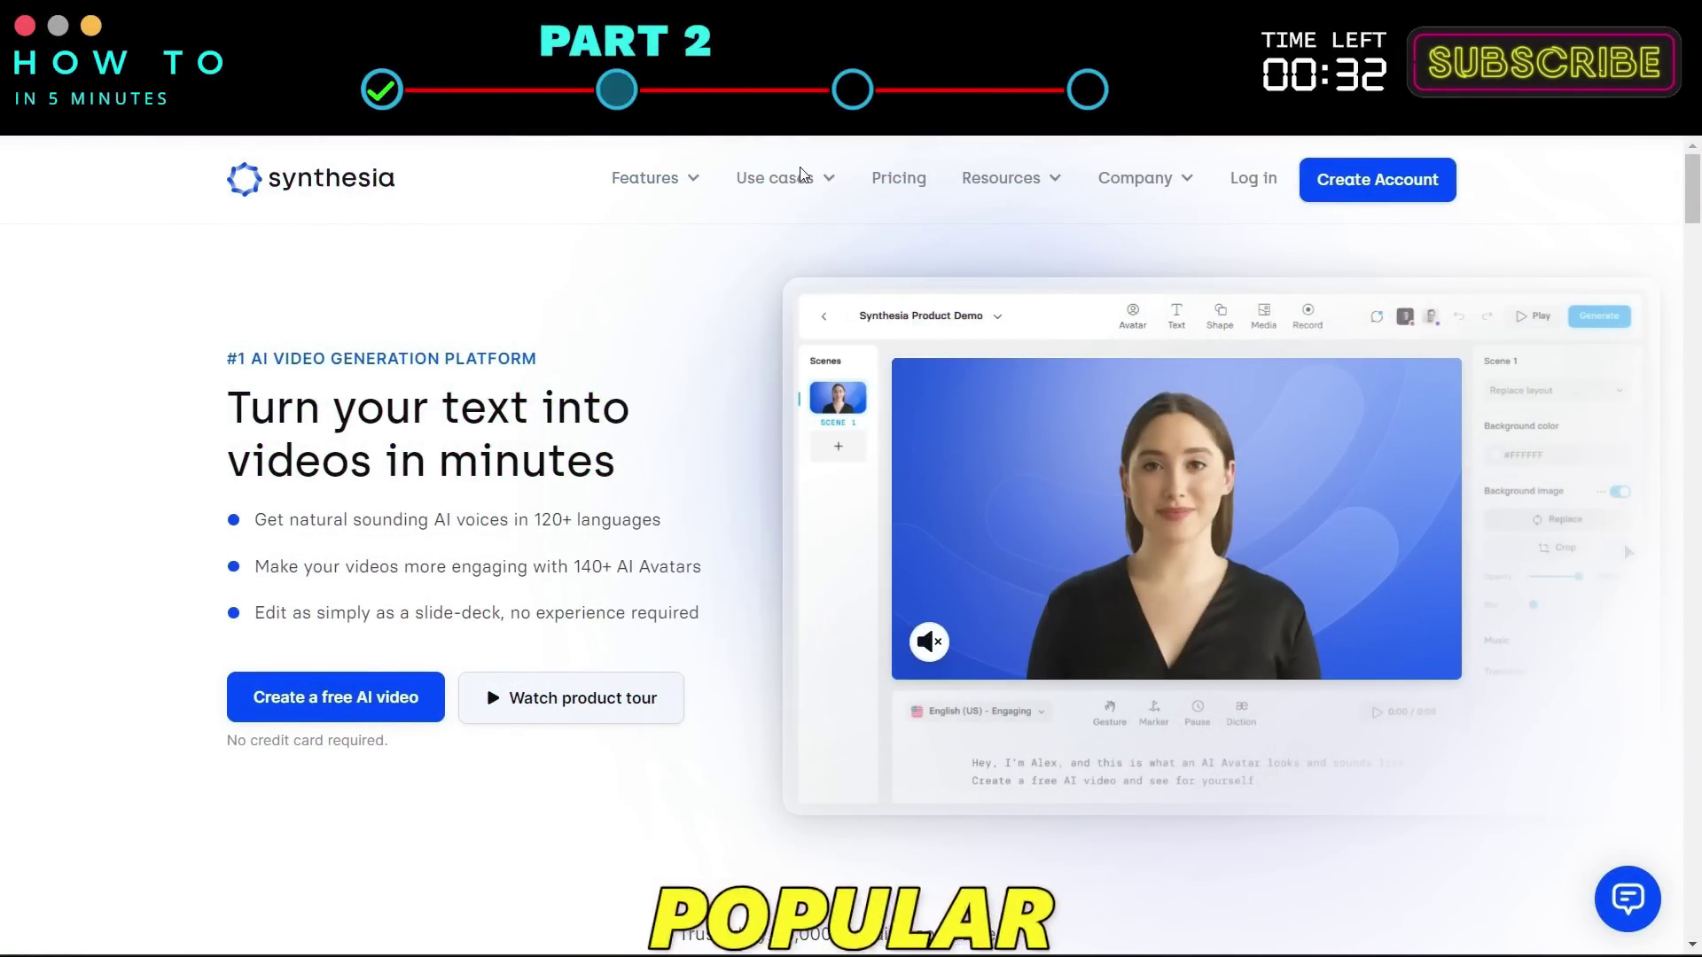
# Preview the Sales Pitch, Compliment, How-To Video and Learning & Development demo templates
pyautogui.moveTo(827, 180)
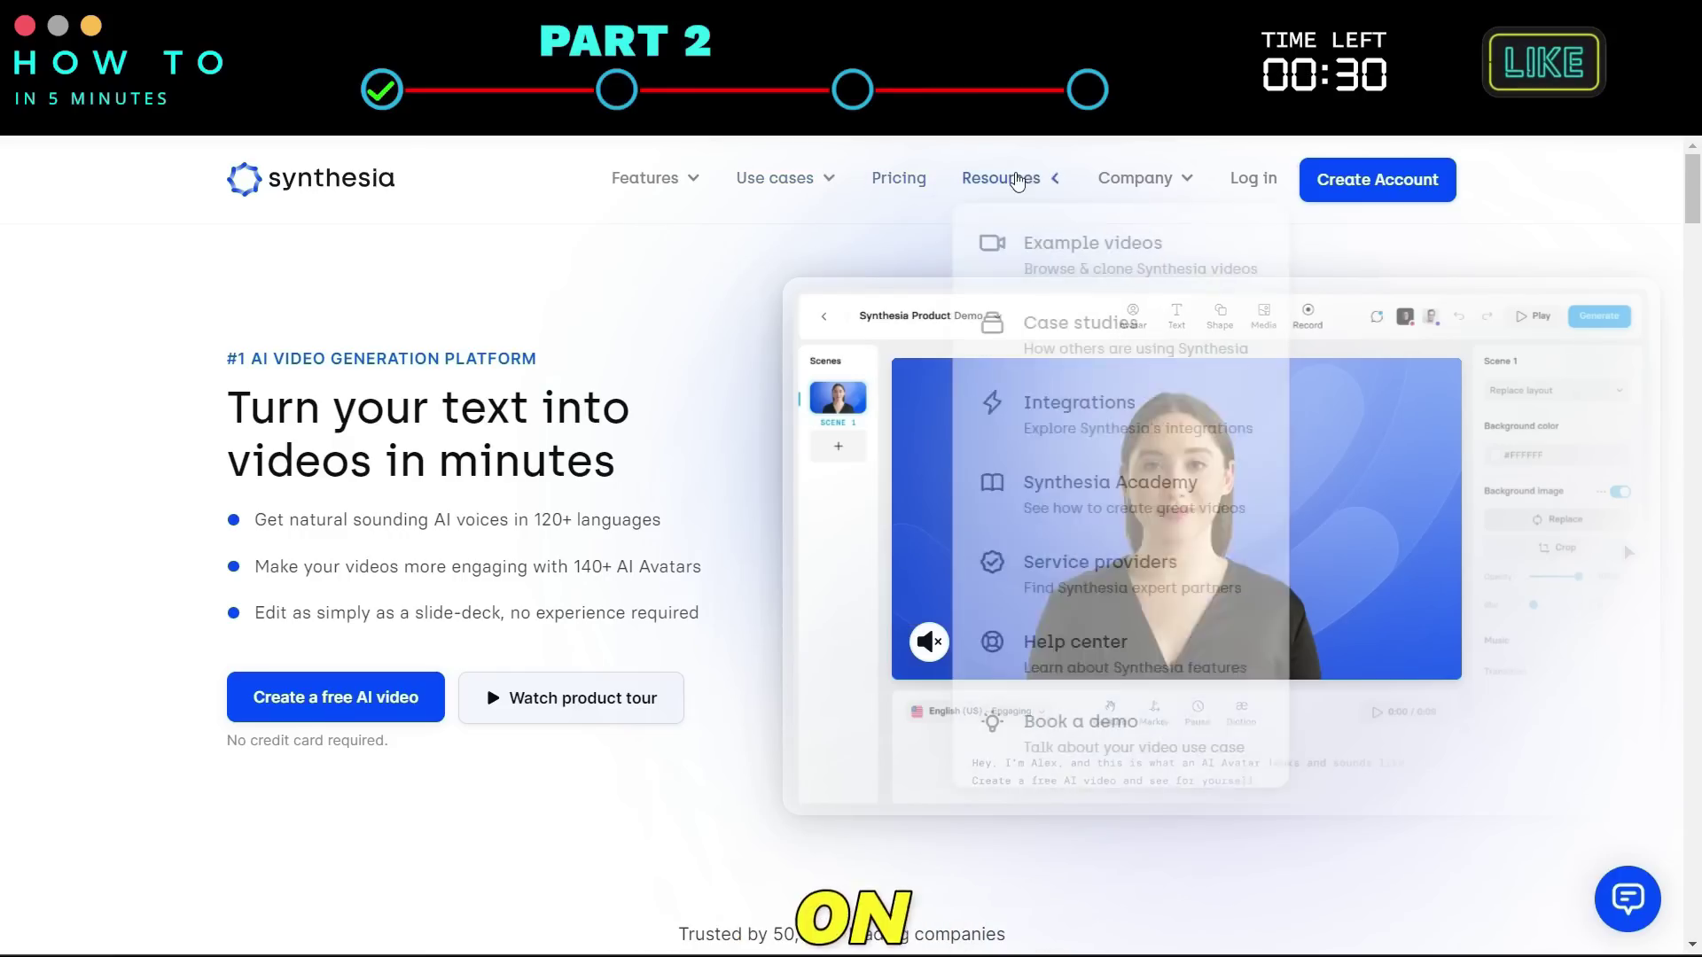
pyautogui.moveTo(1146, 192)
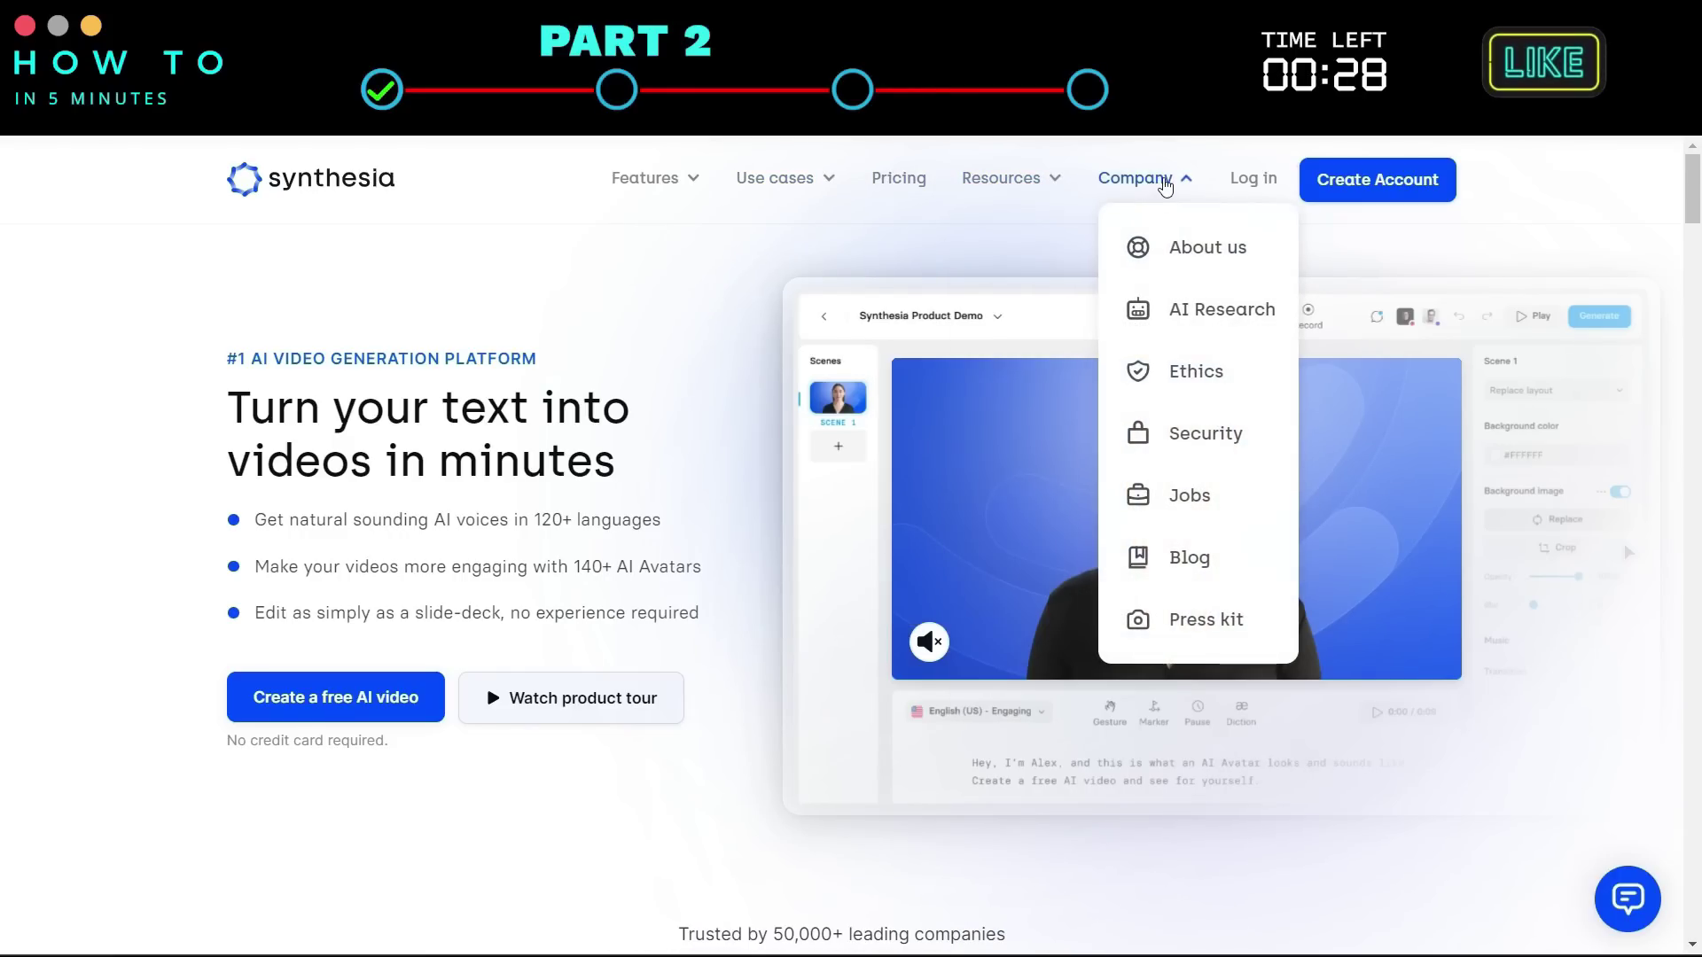
pyautogui.scroll(-7, 1562, 432)
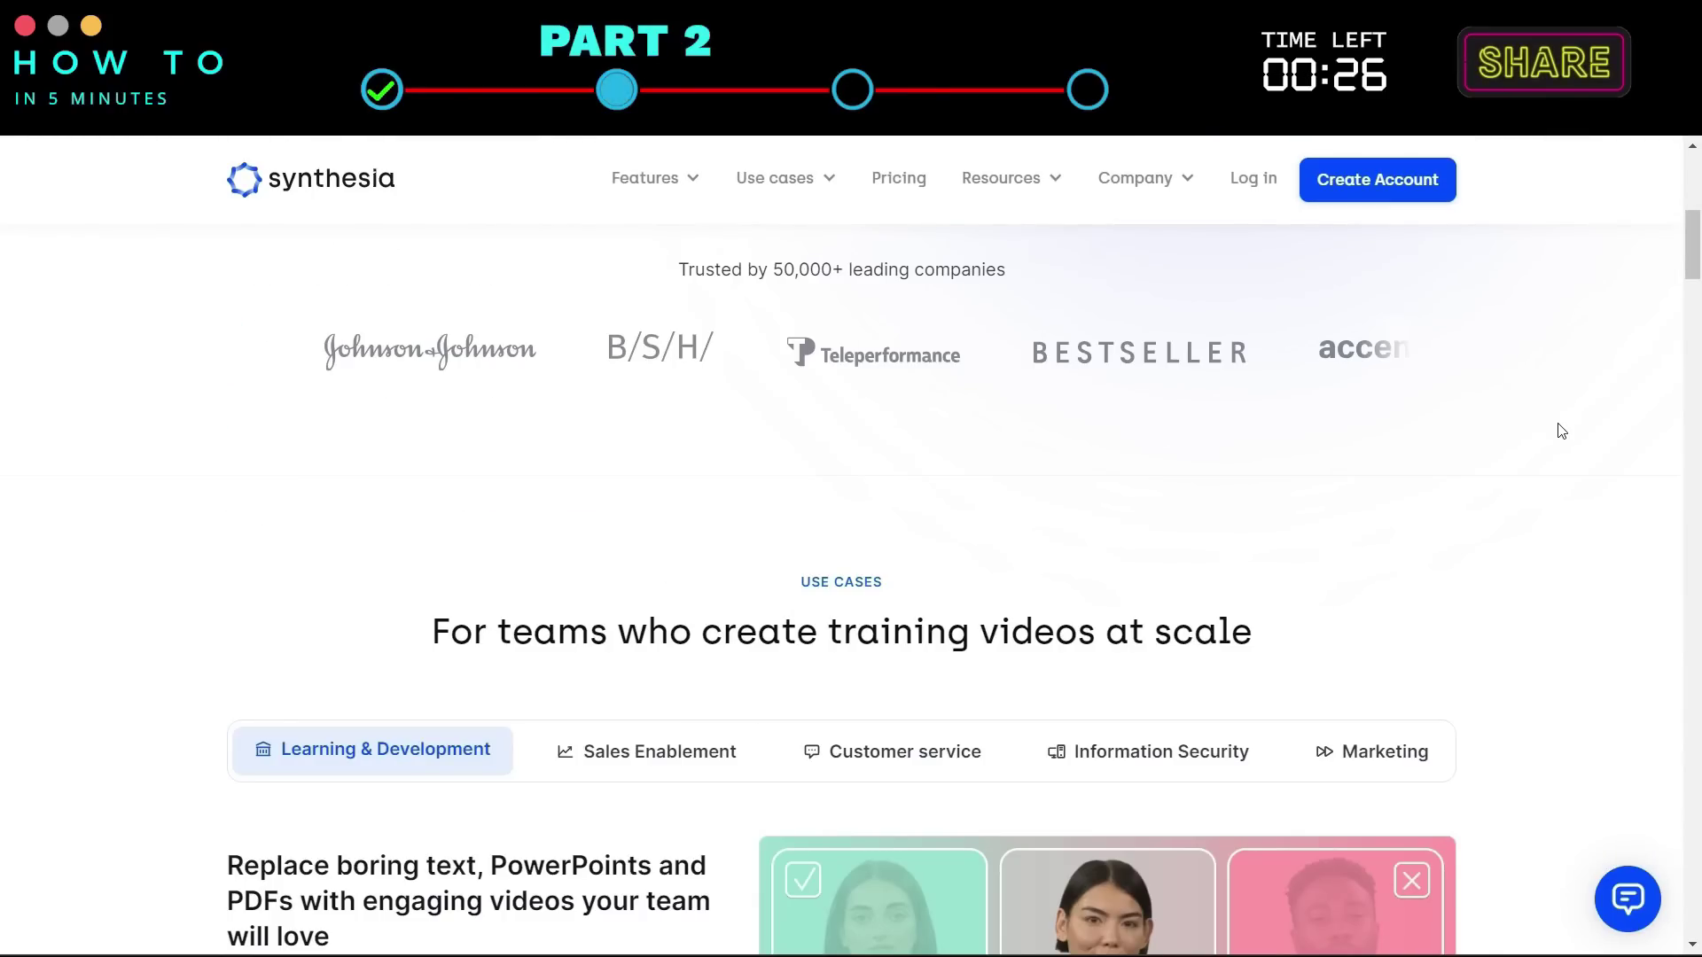
pyautogui.scroll(-10, 1562, 431)
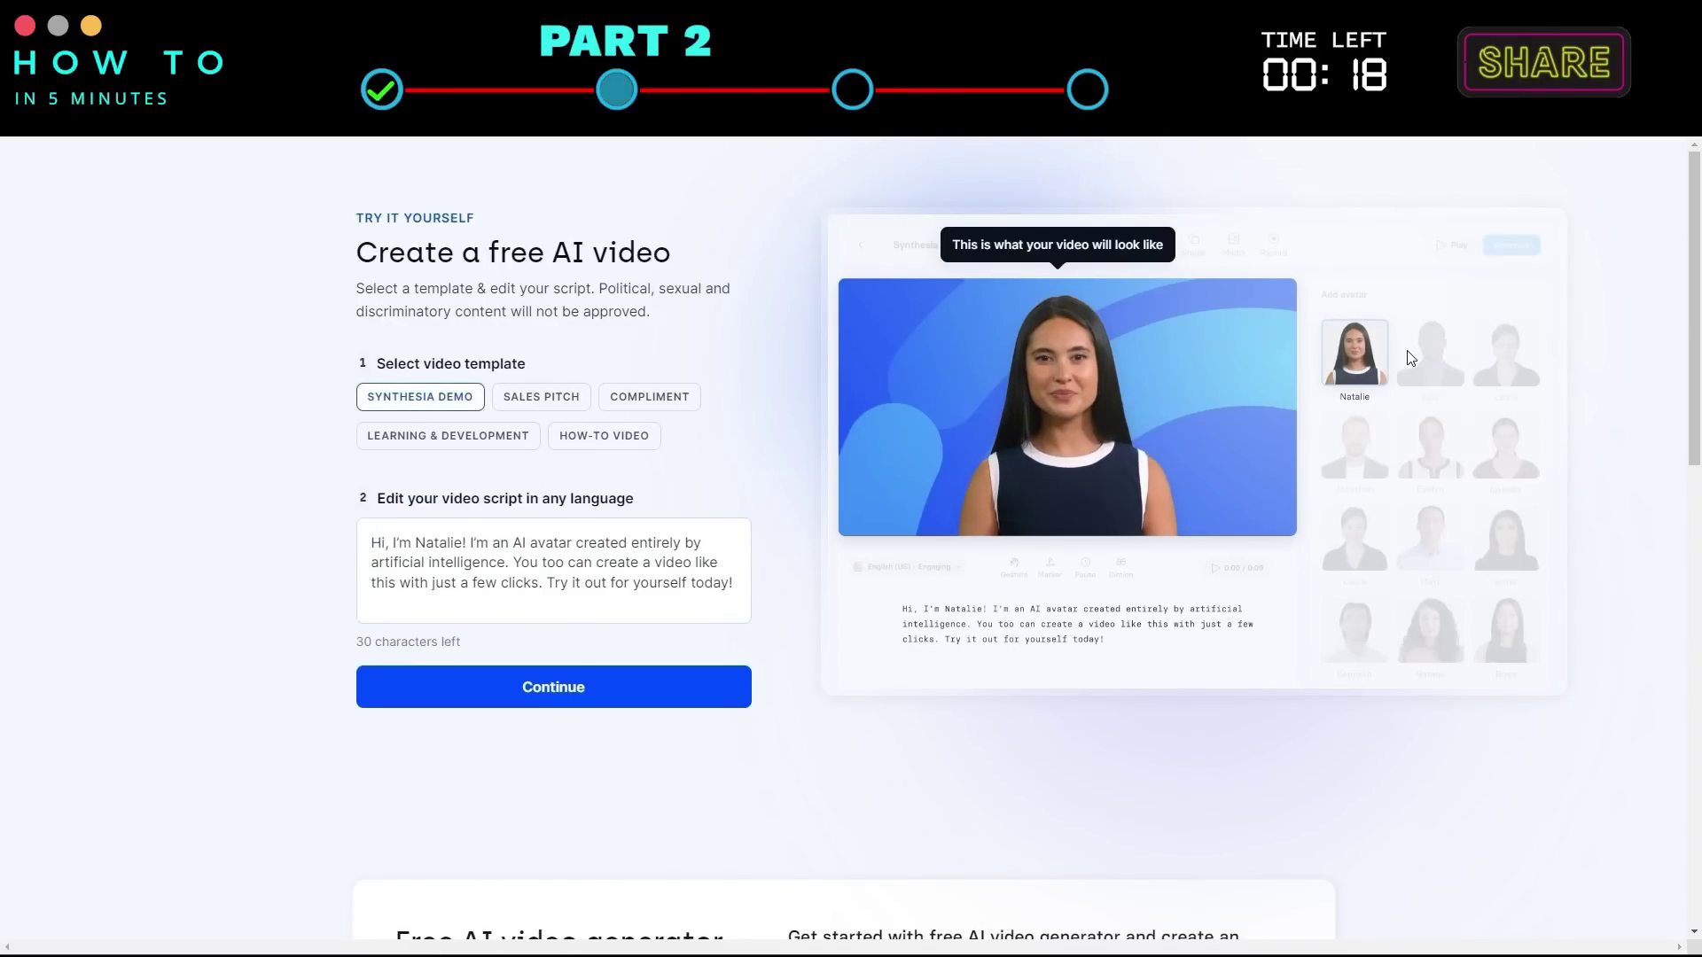
pyautogui.click(568, 399)
pyautogui.click(672, 401)
pyautogui.click(595, 439)
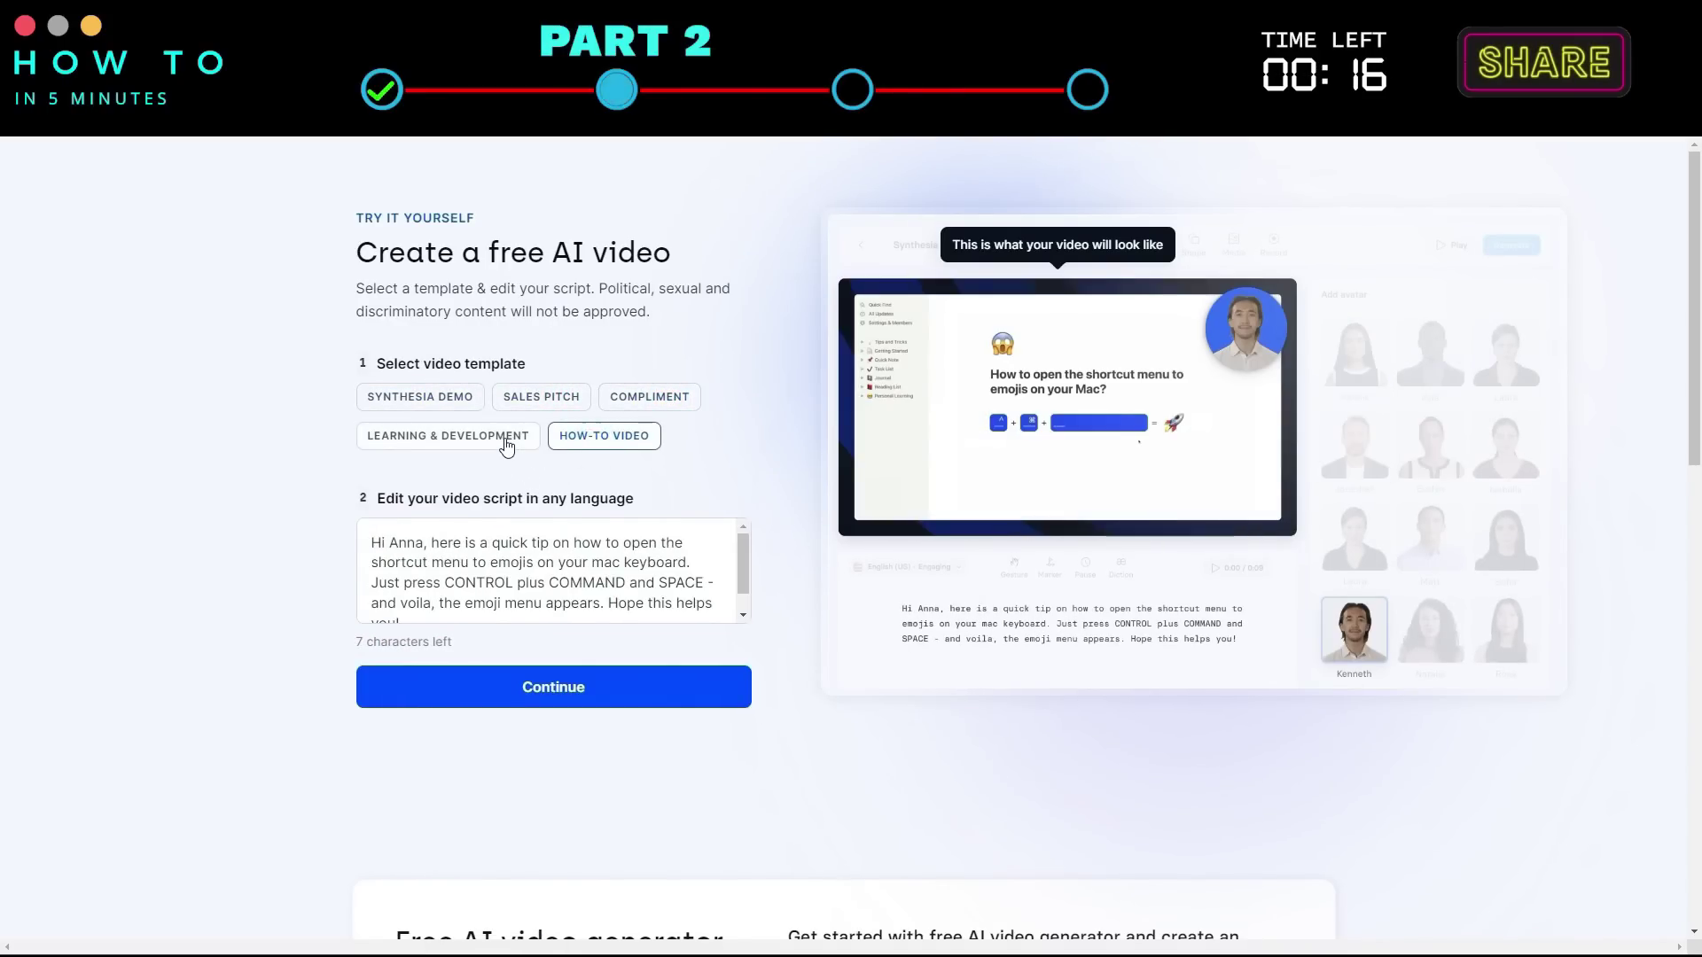
pyautogui.click(496, 436)
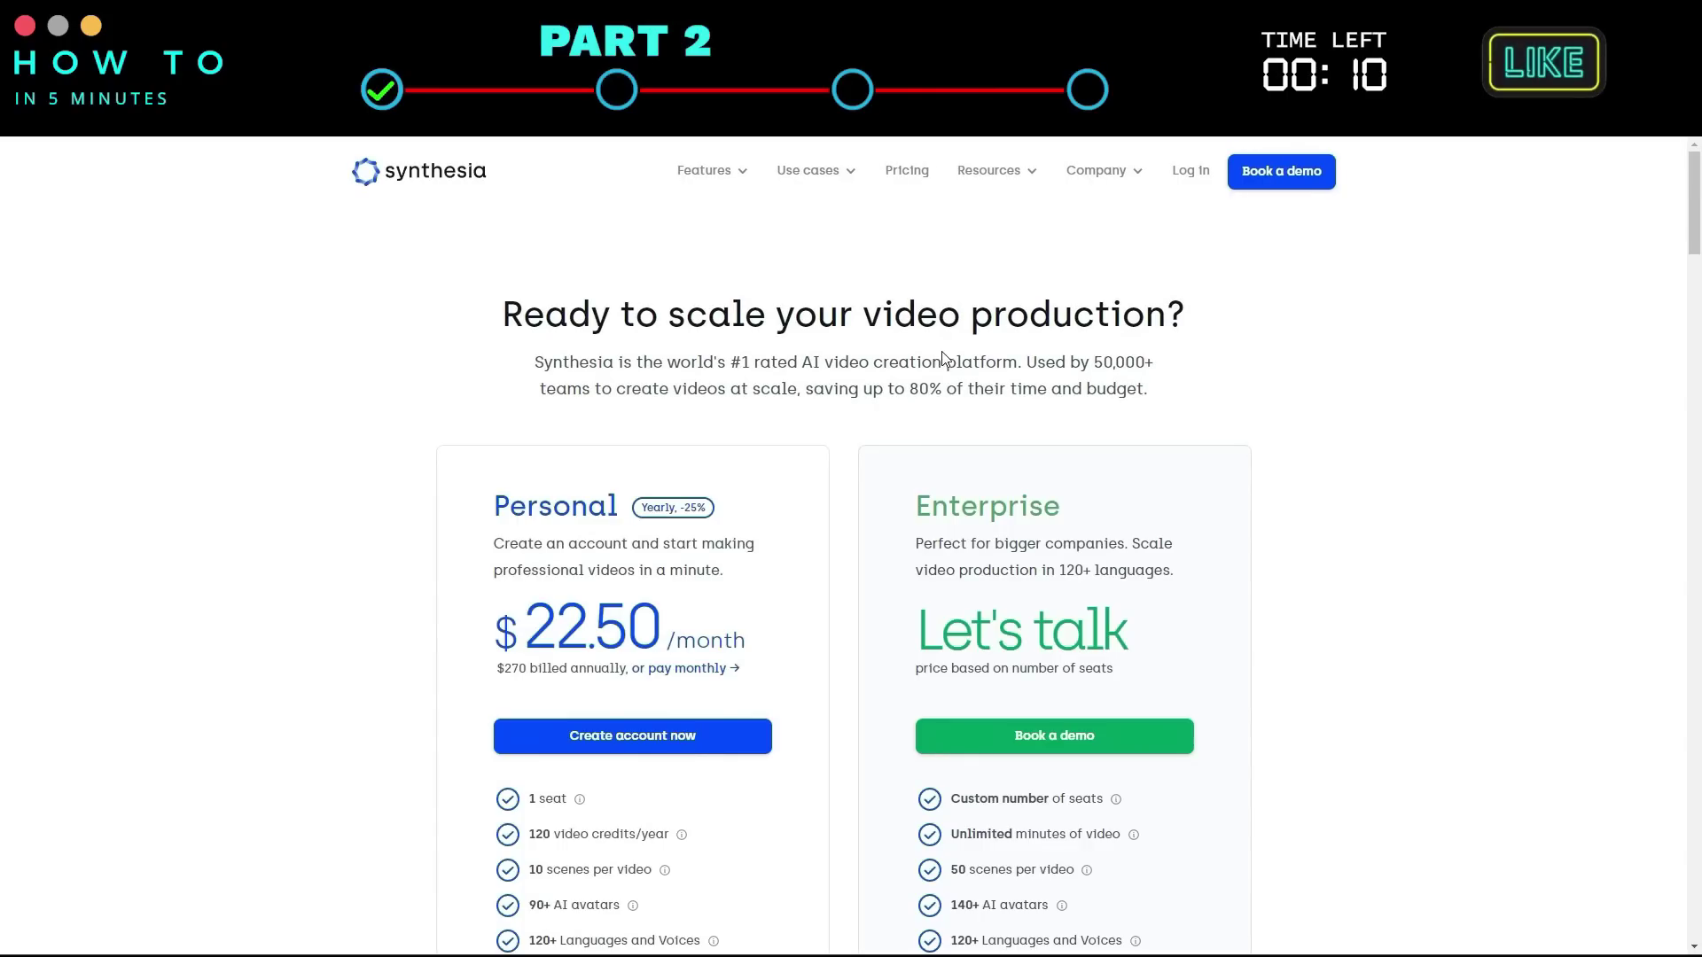
# Create a Personal plan account, signing up with an email address
pyautogui.scroll(-2, 698, 492)
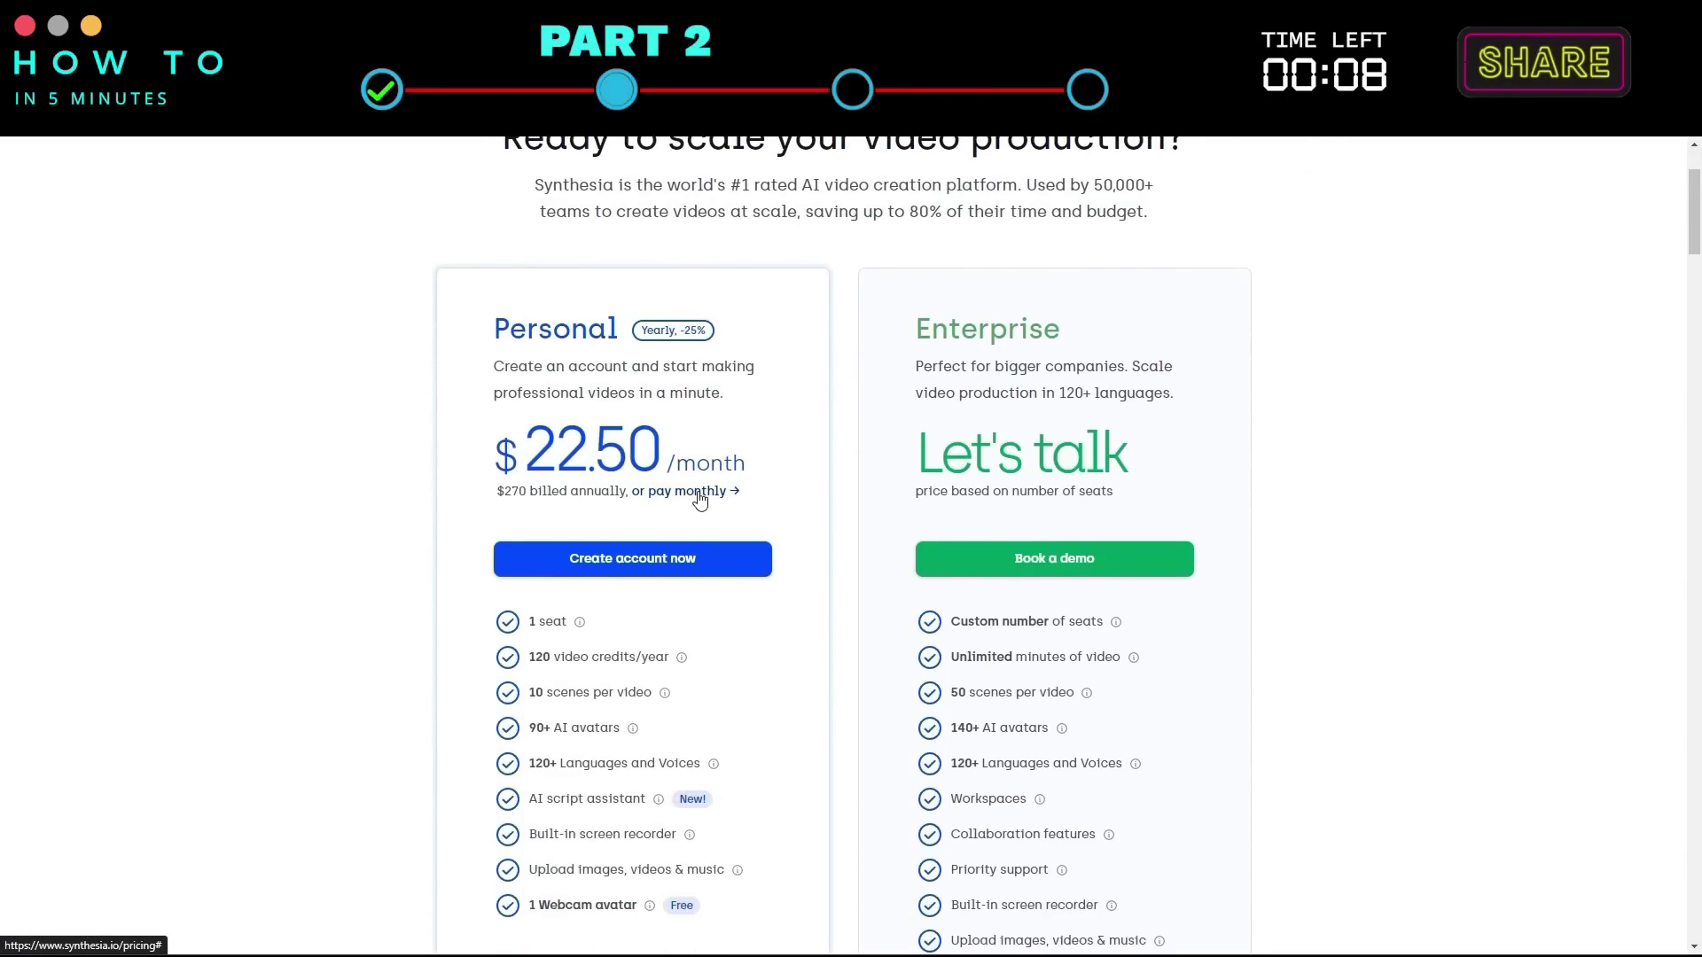
pyautogui.click(628, 556)
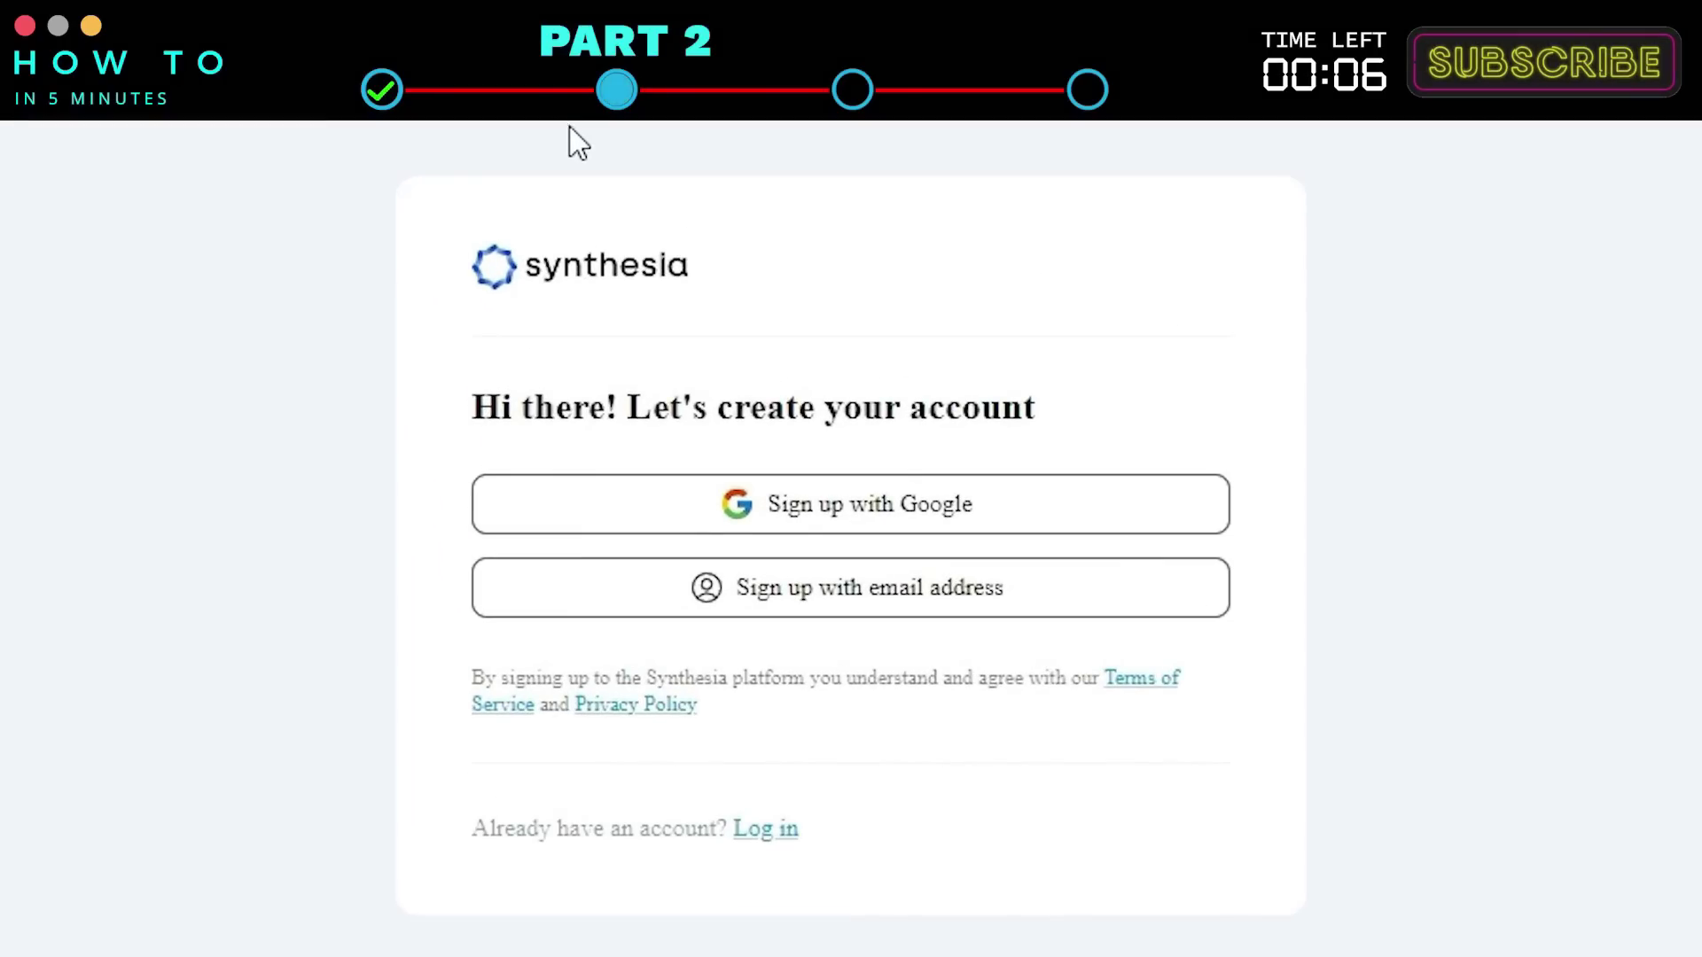
pyautogui.click(793, 592)
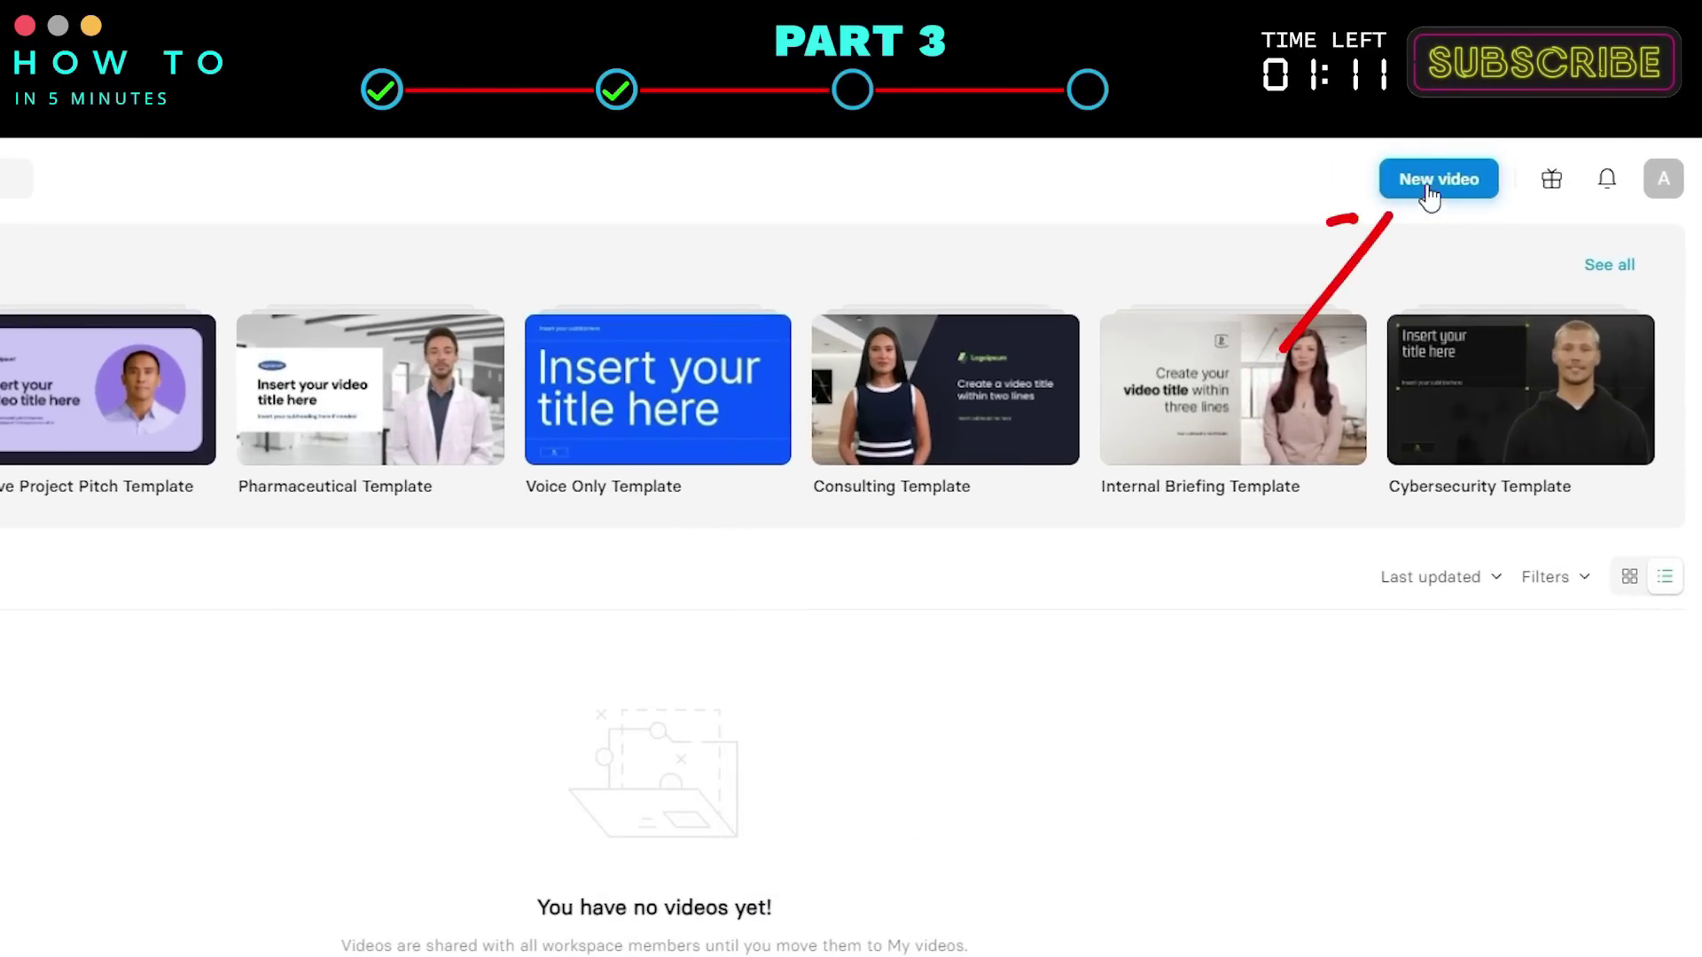
# Start a new video generated with AI
pyautogui.click(1433, 189)
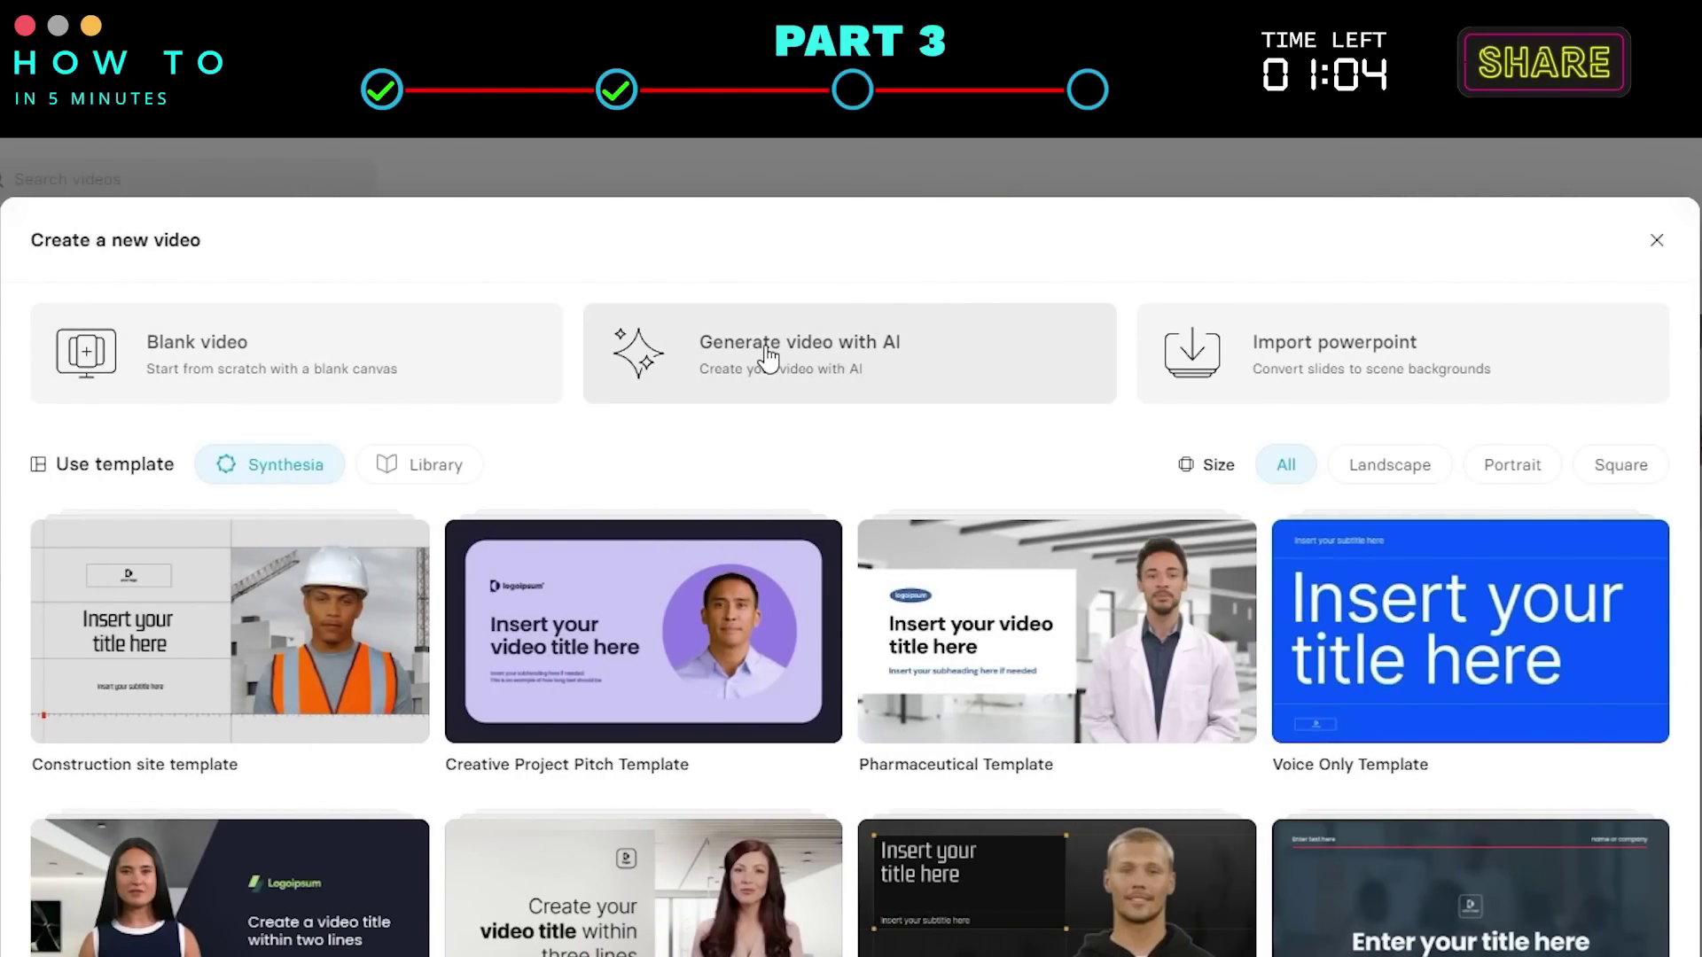
pyautogui.click(768, 354)
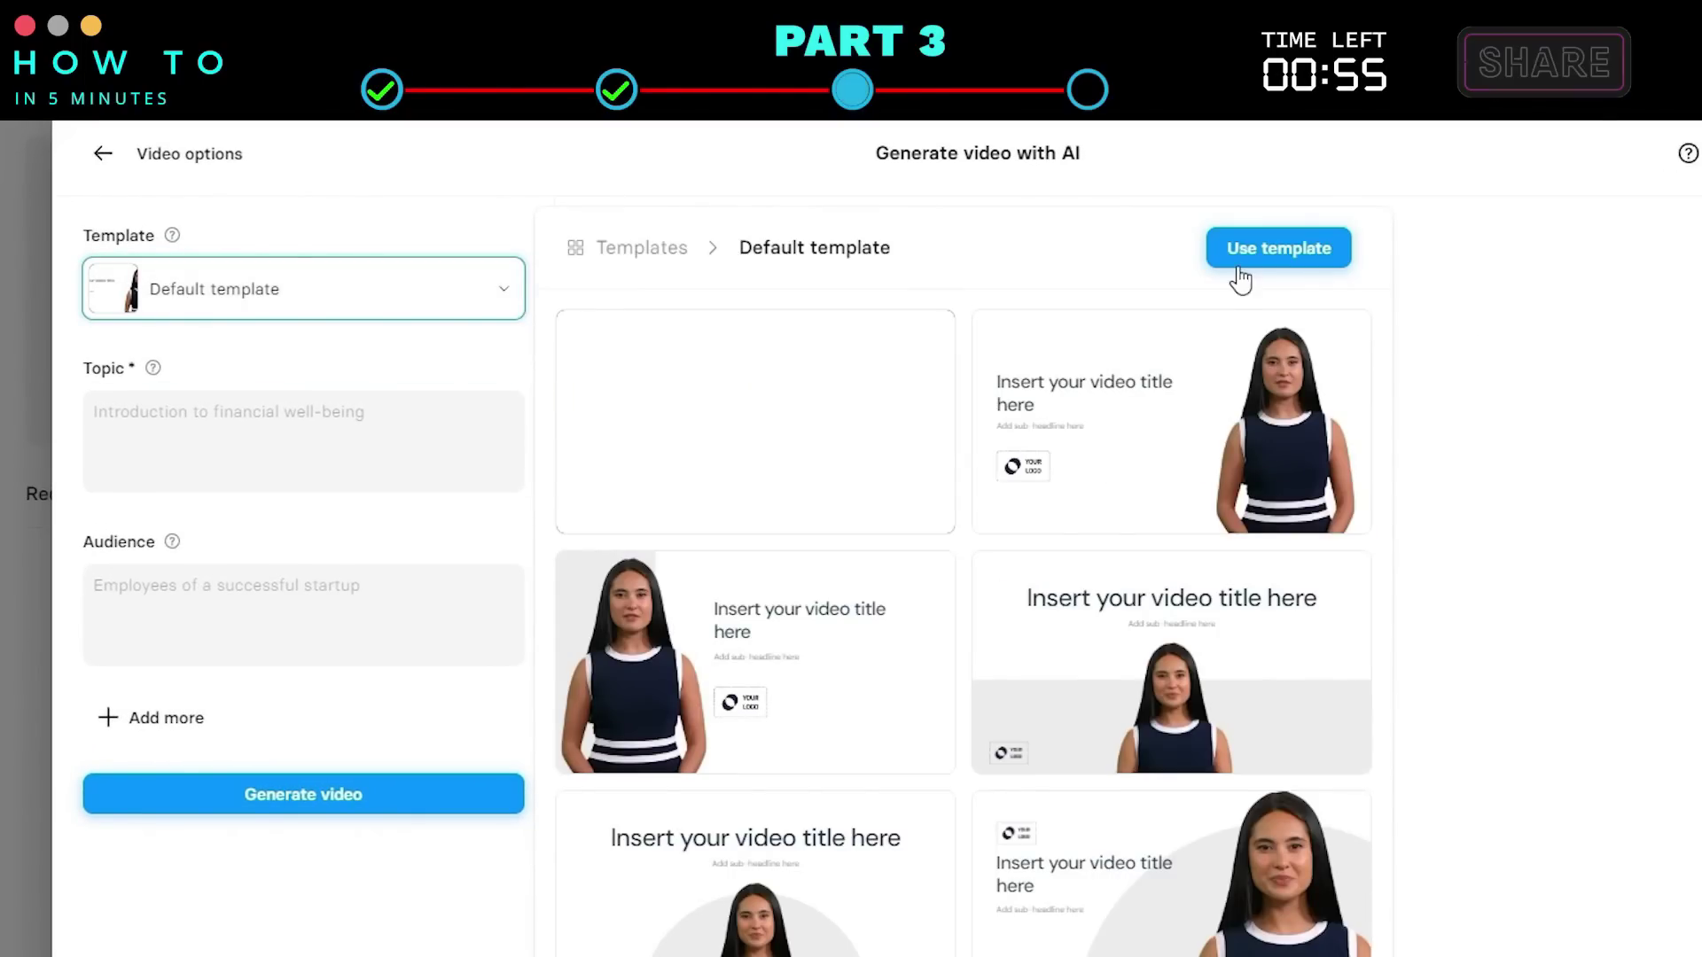
# Use the Default template, describe a Roman Empire intro of at most 25 words, and add Language English (US)
pyautogui.click(1237, 264)
pyautogui.click(391, 449)
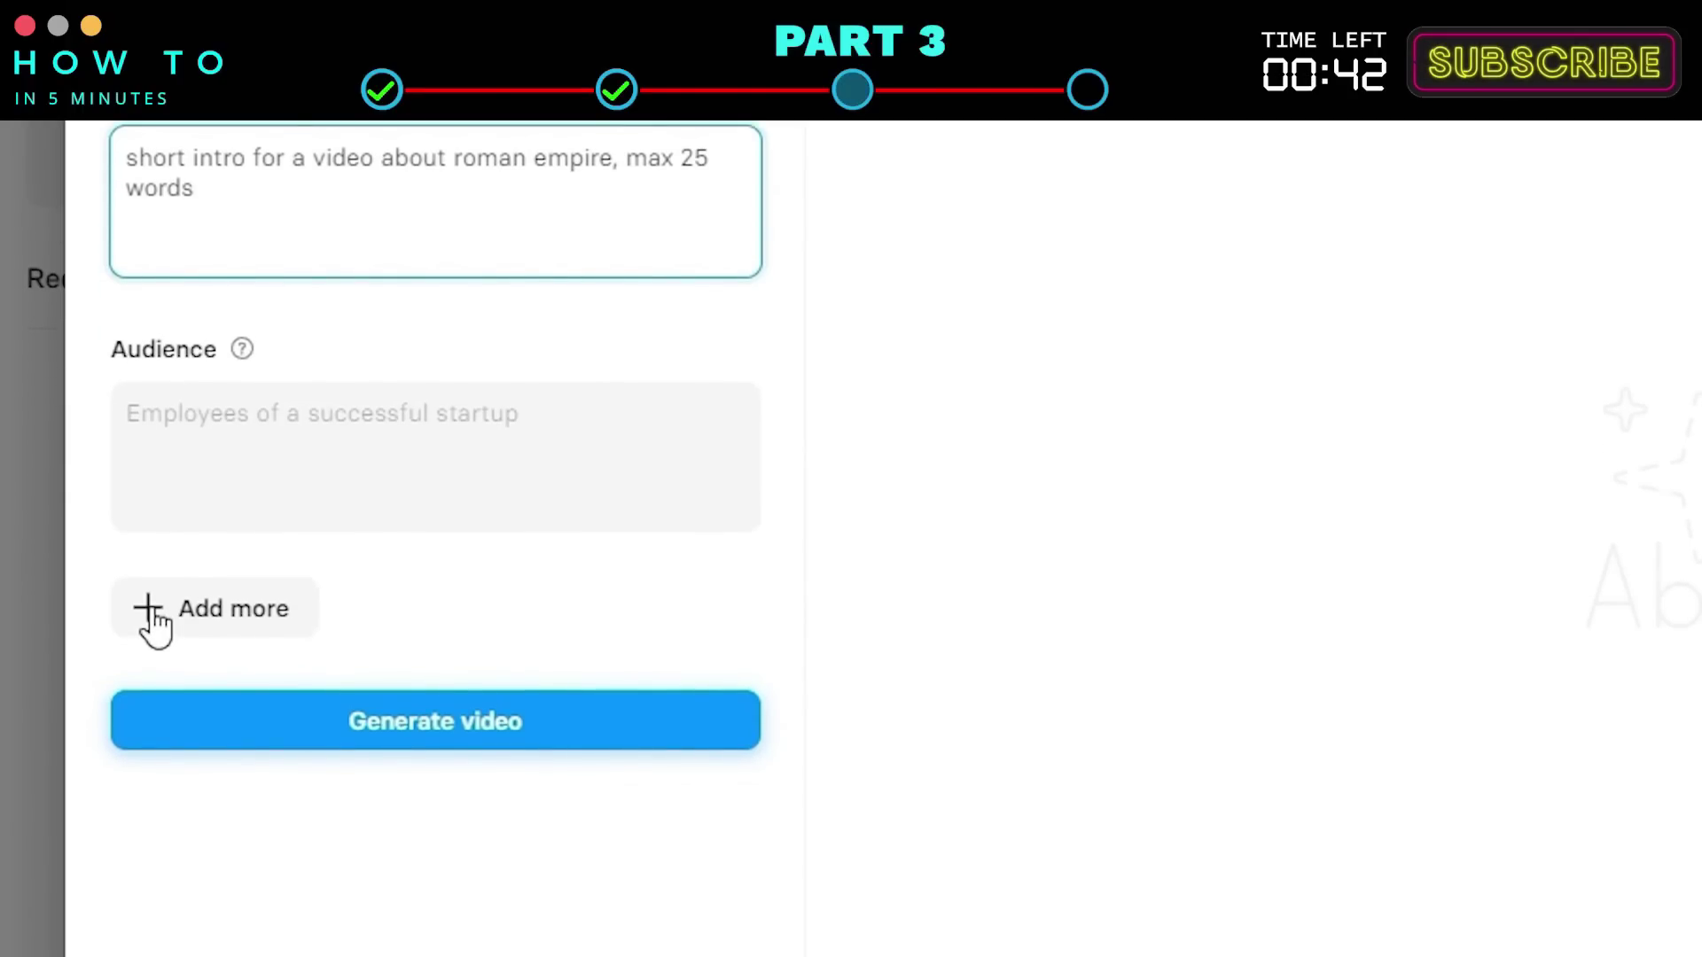
pyautogui.click(149, 610)
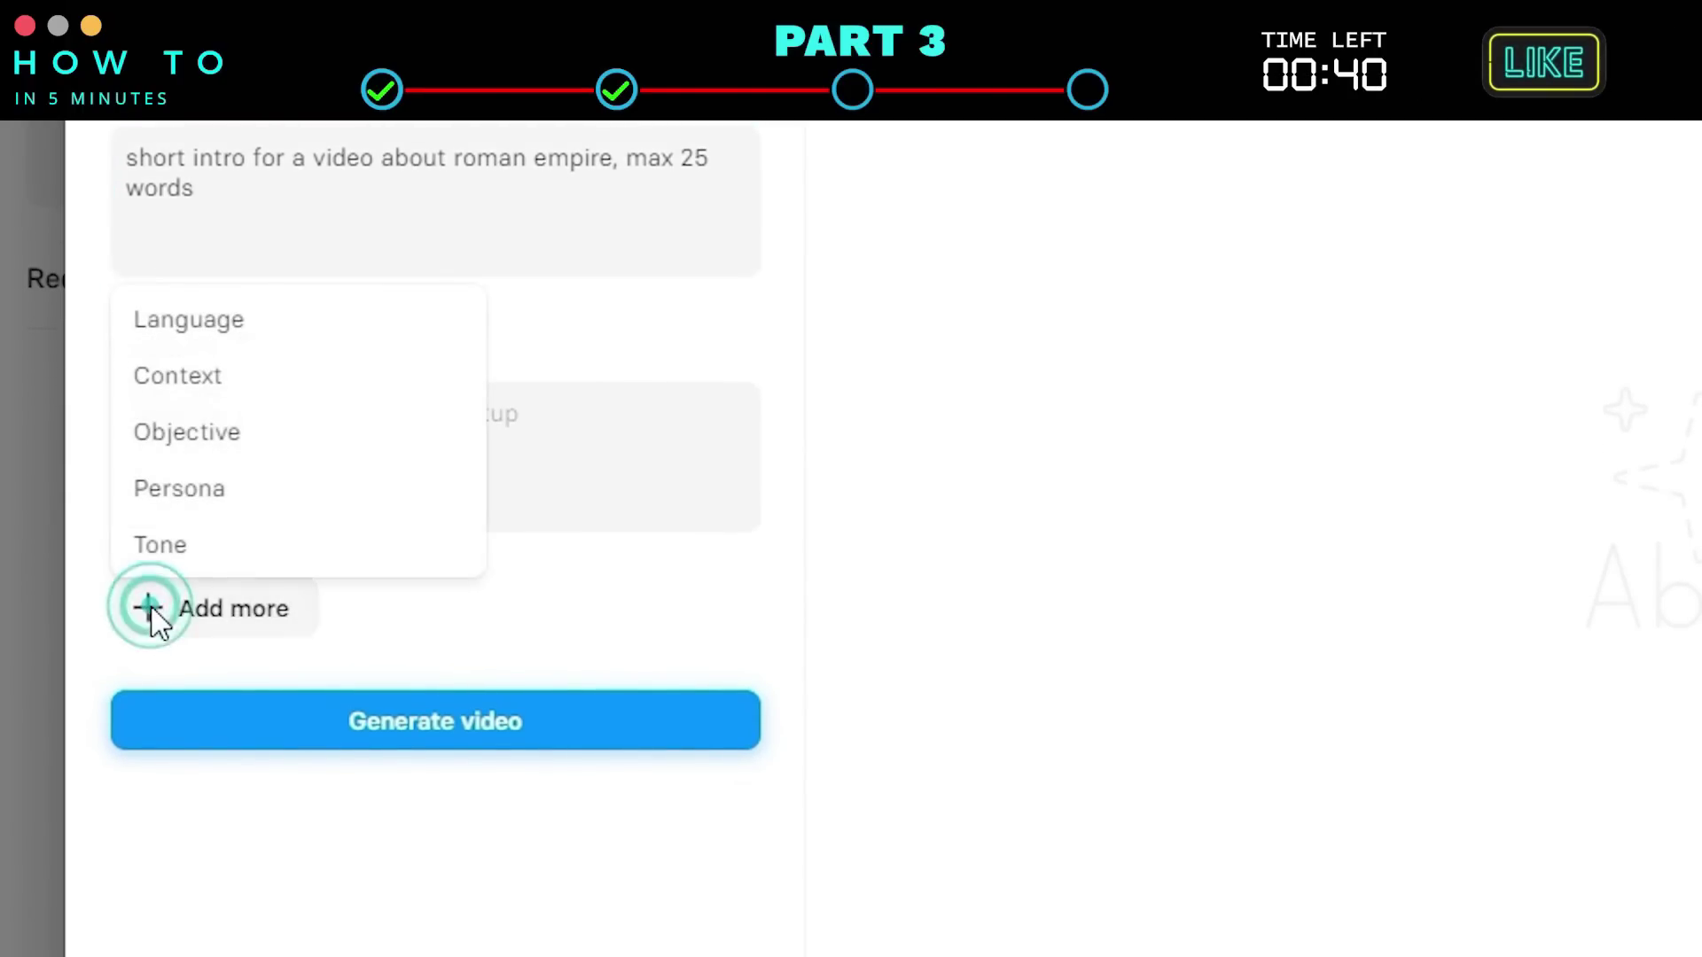
pyautogui.click(197, 321)
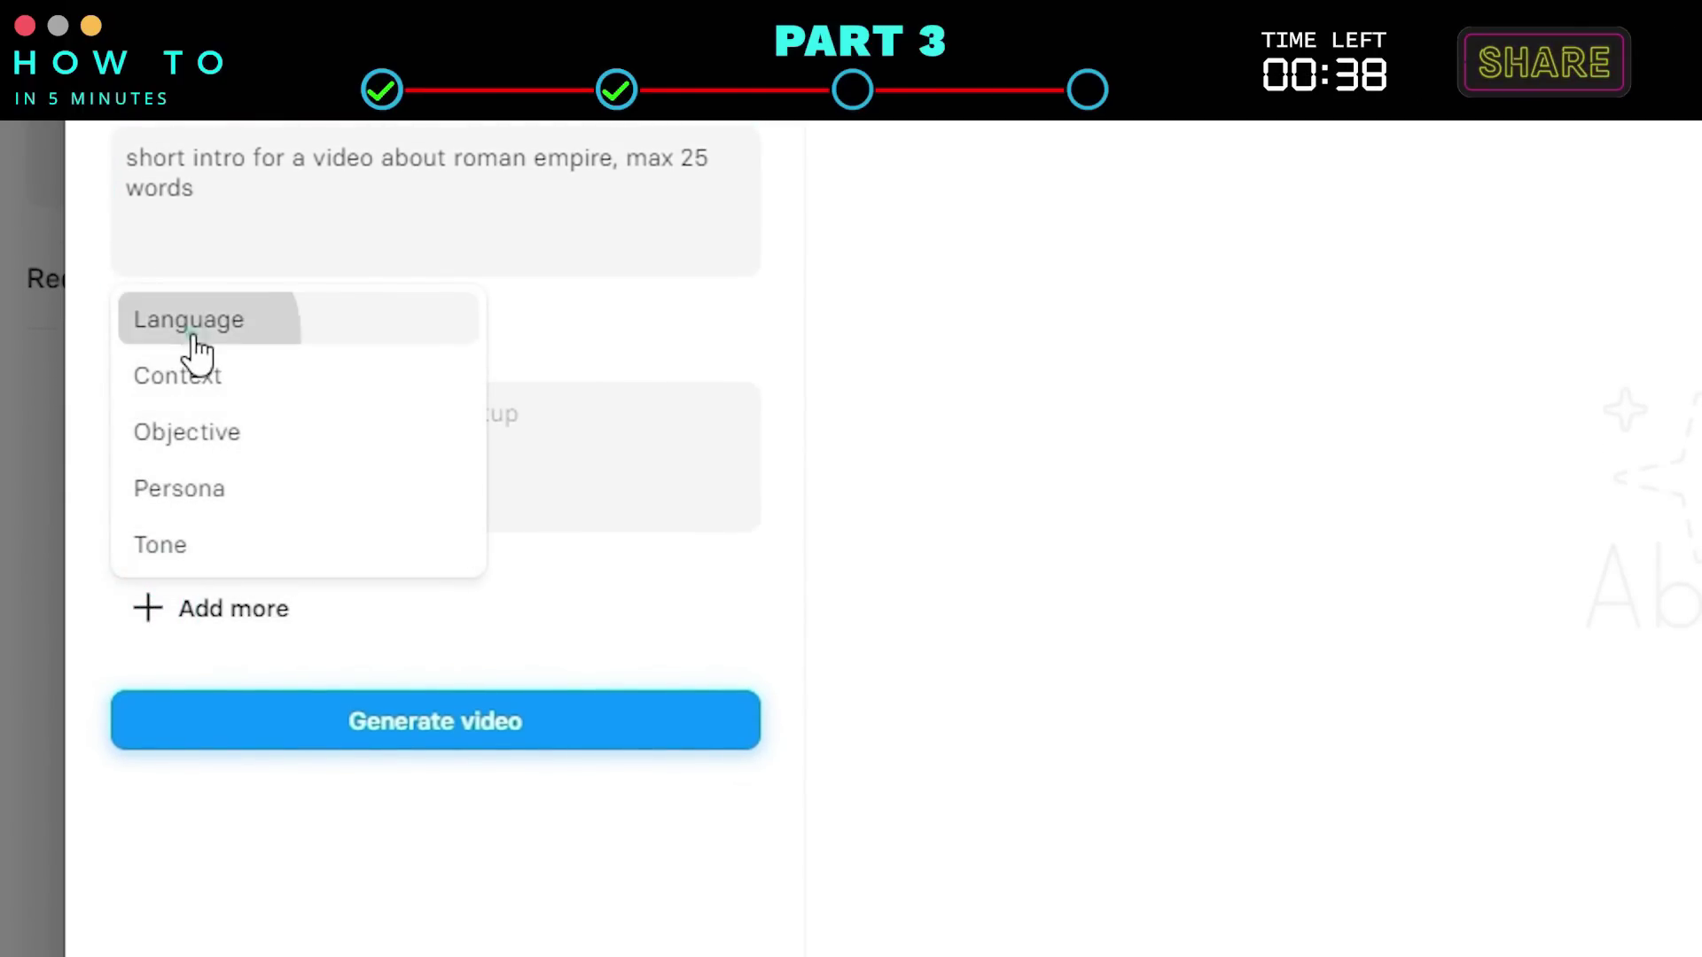
pyautogui.click(373, 664)
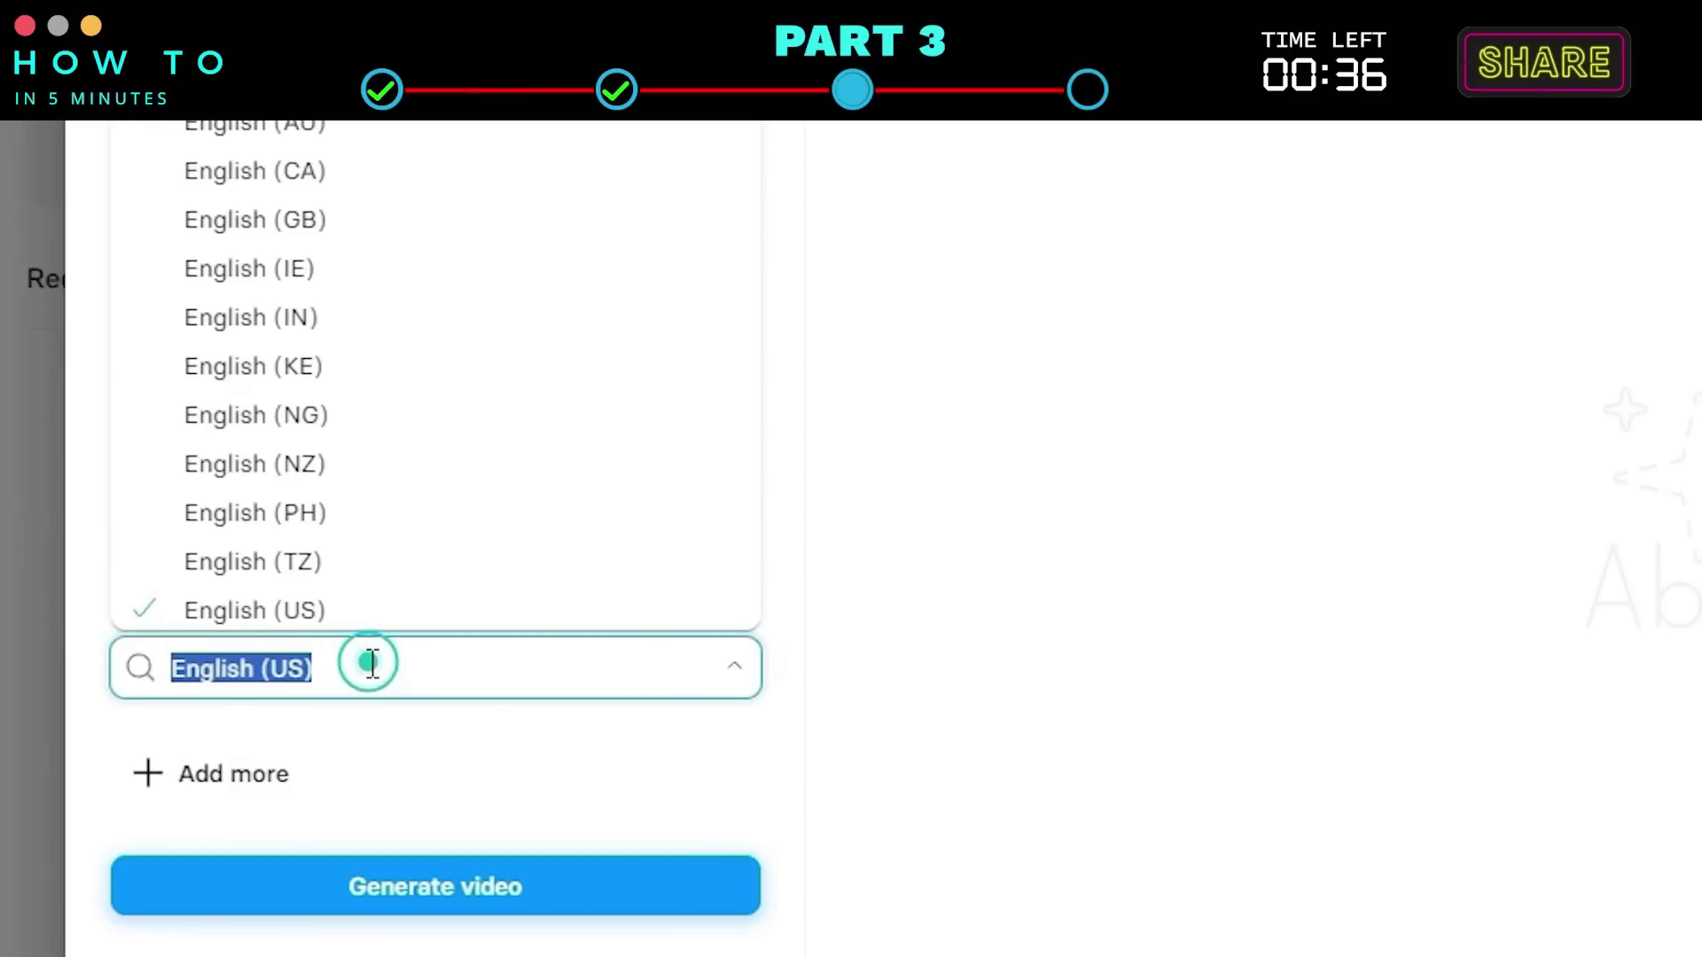
pyautogui.click(768, 718)
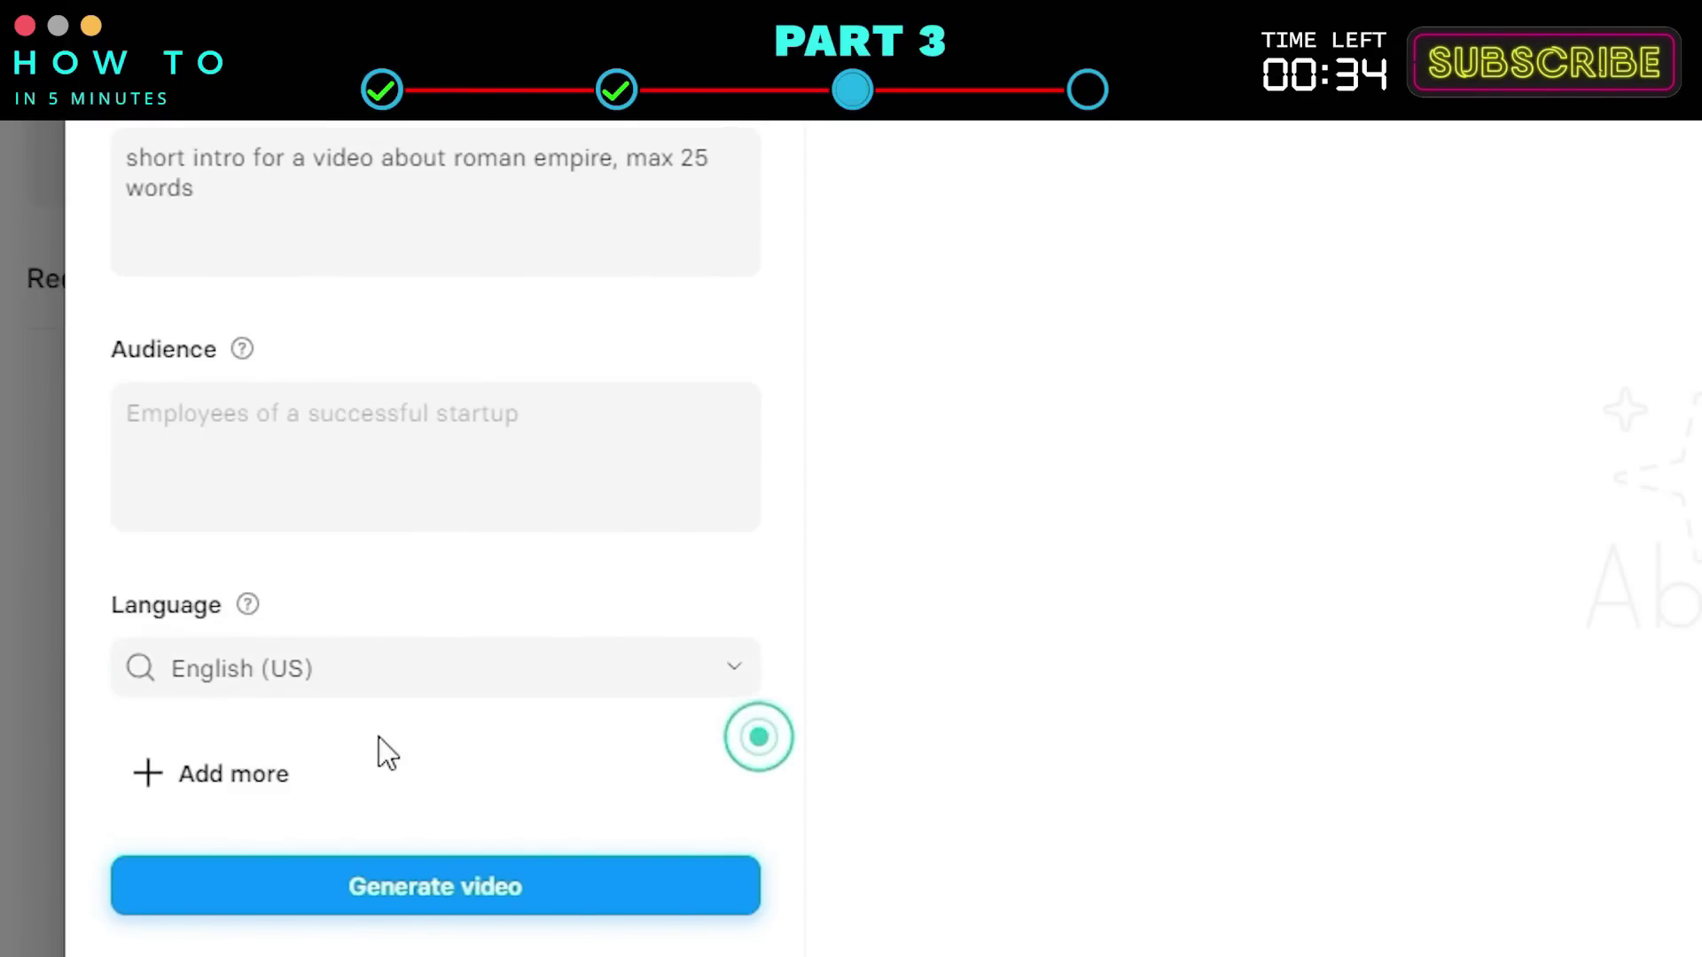
# Add a friendly tone and generate the script
pyautogui.click(259, 773)
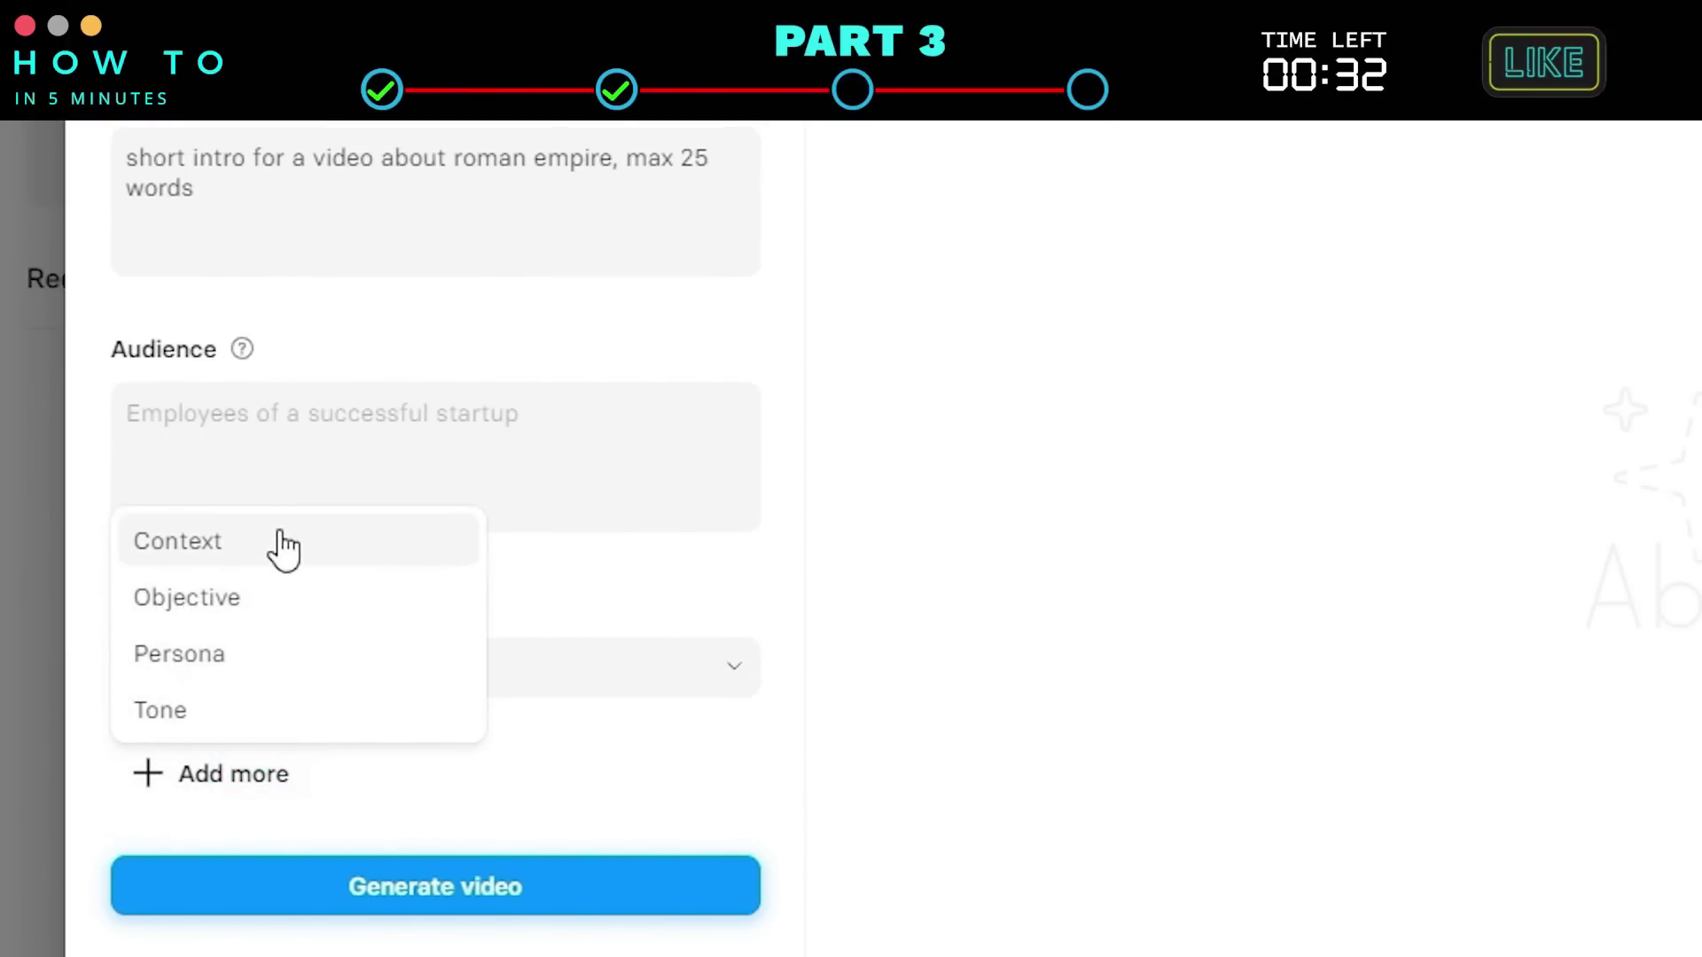
pyautogui.click(176, 713)
pyautogui.scroll(-3, 226, 674)
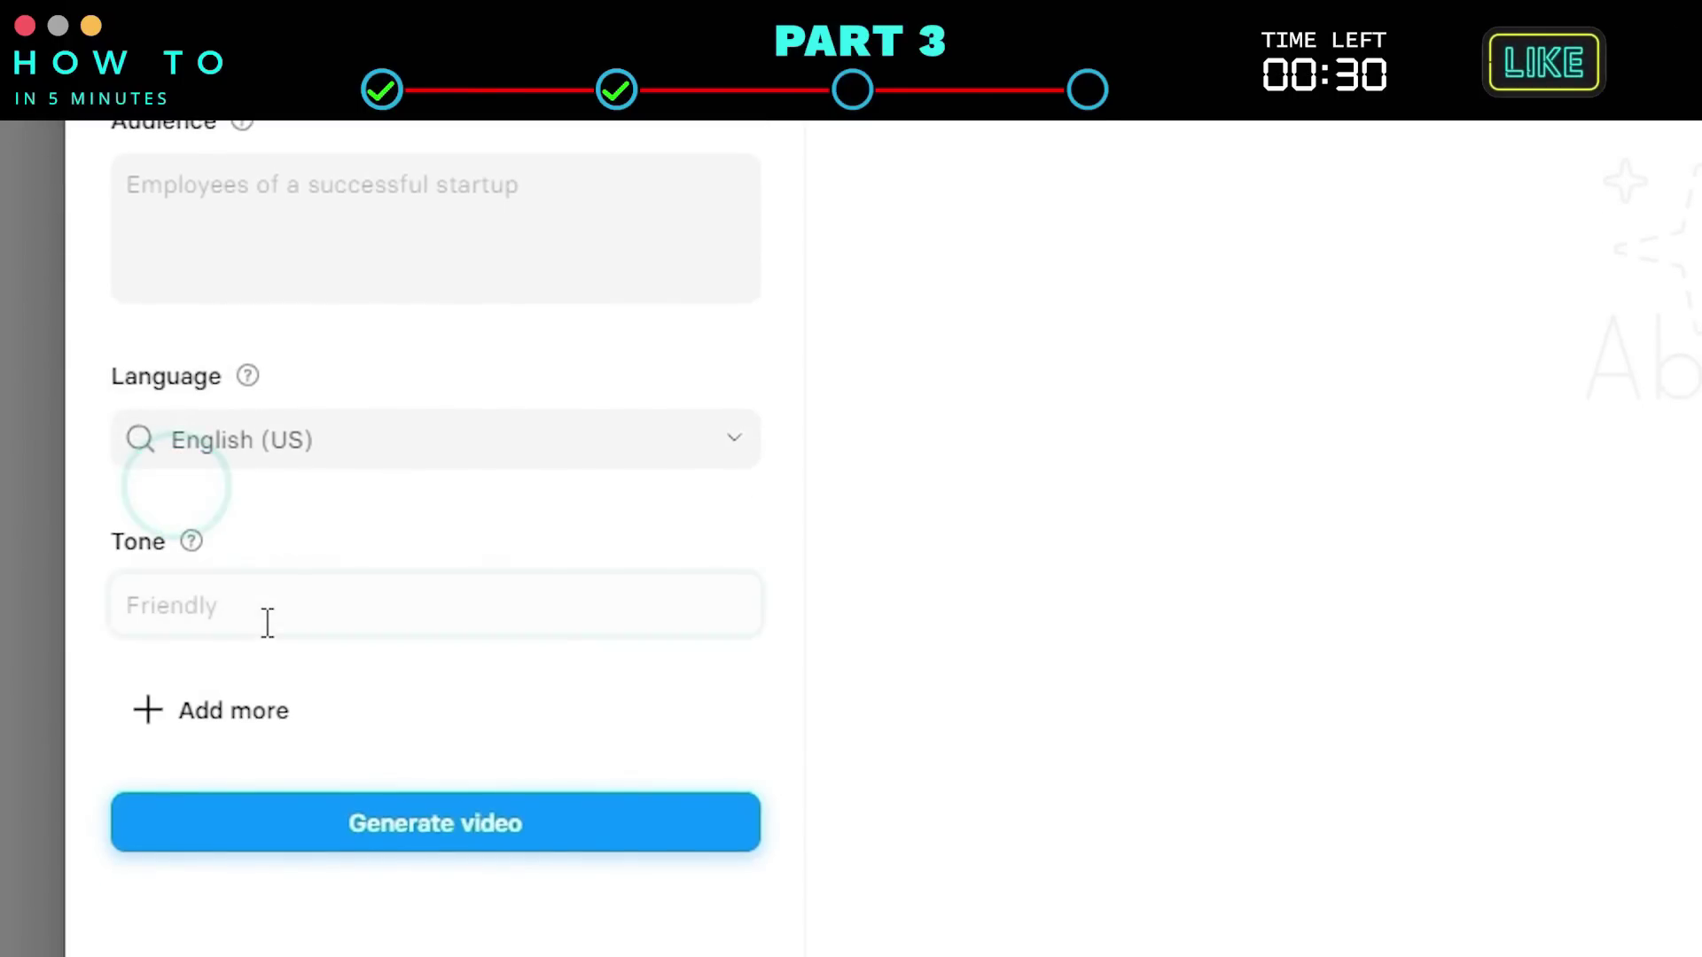
pyautogui.click(266, 619)
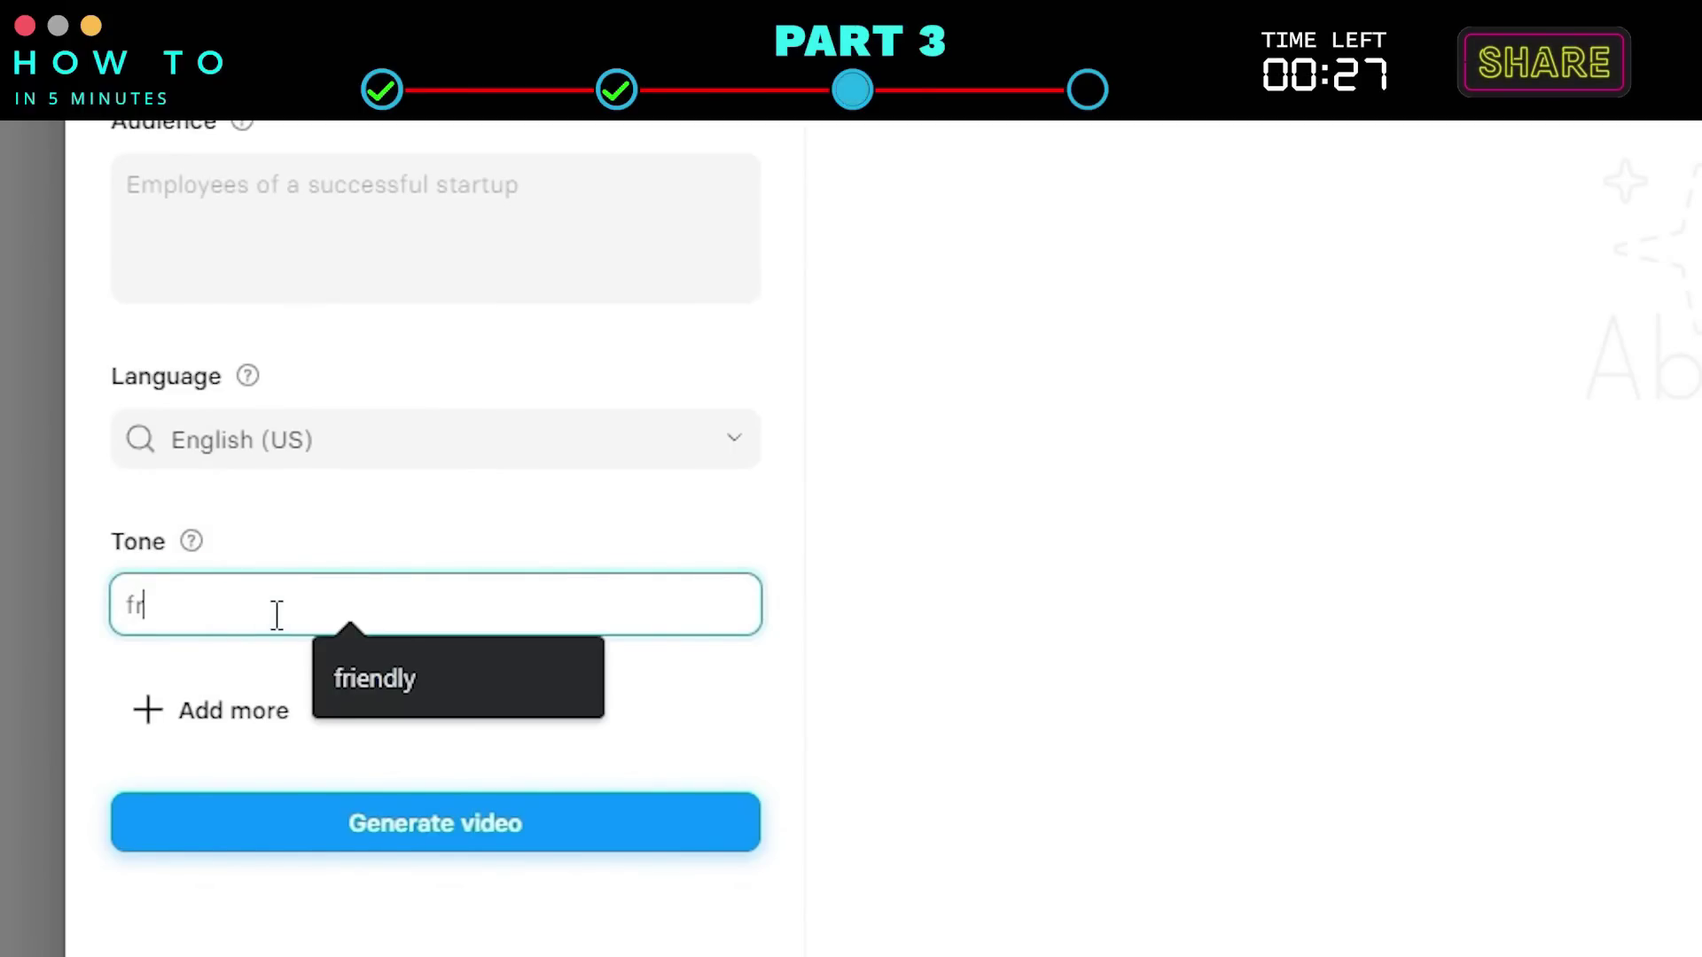
pyautogui.click(384, 679)
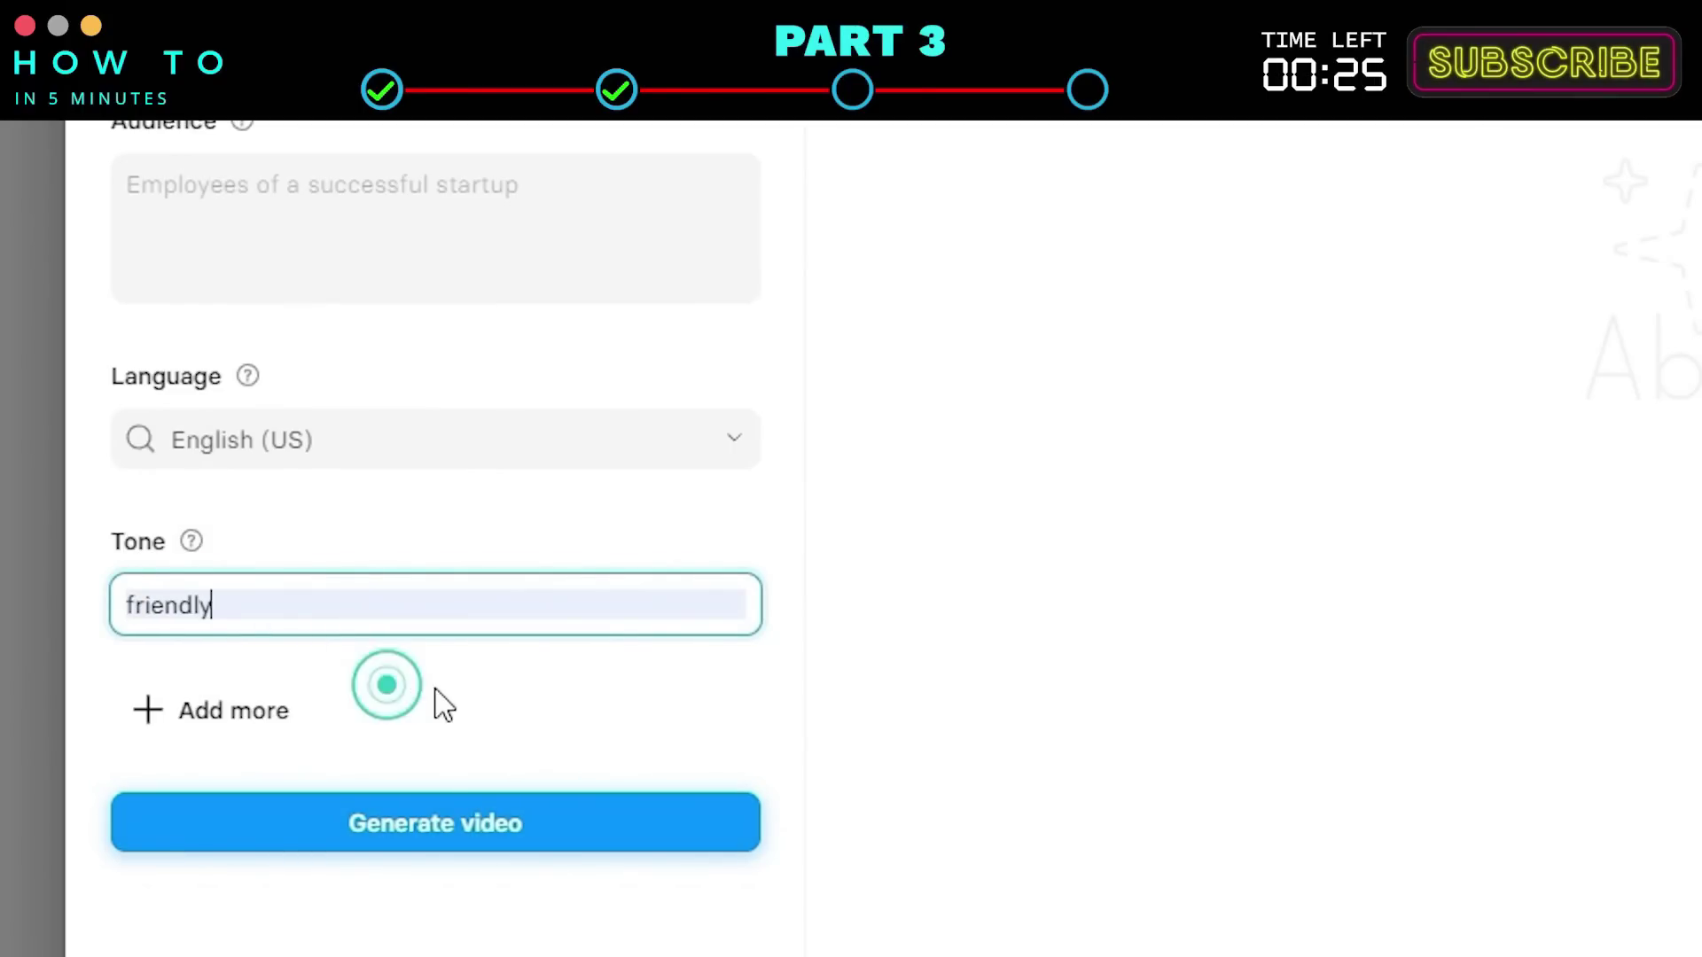
pyautogui.click(425, 829)
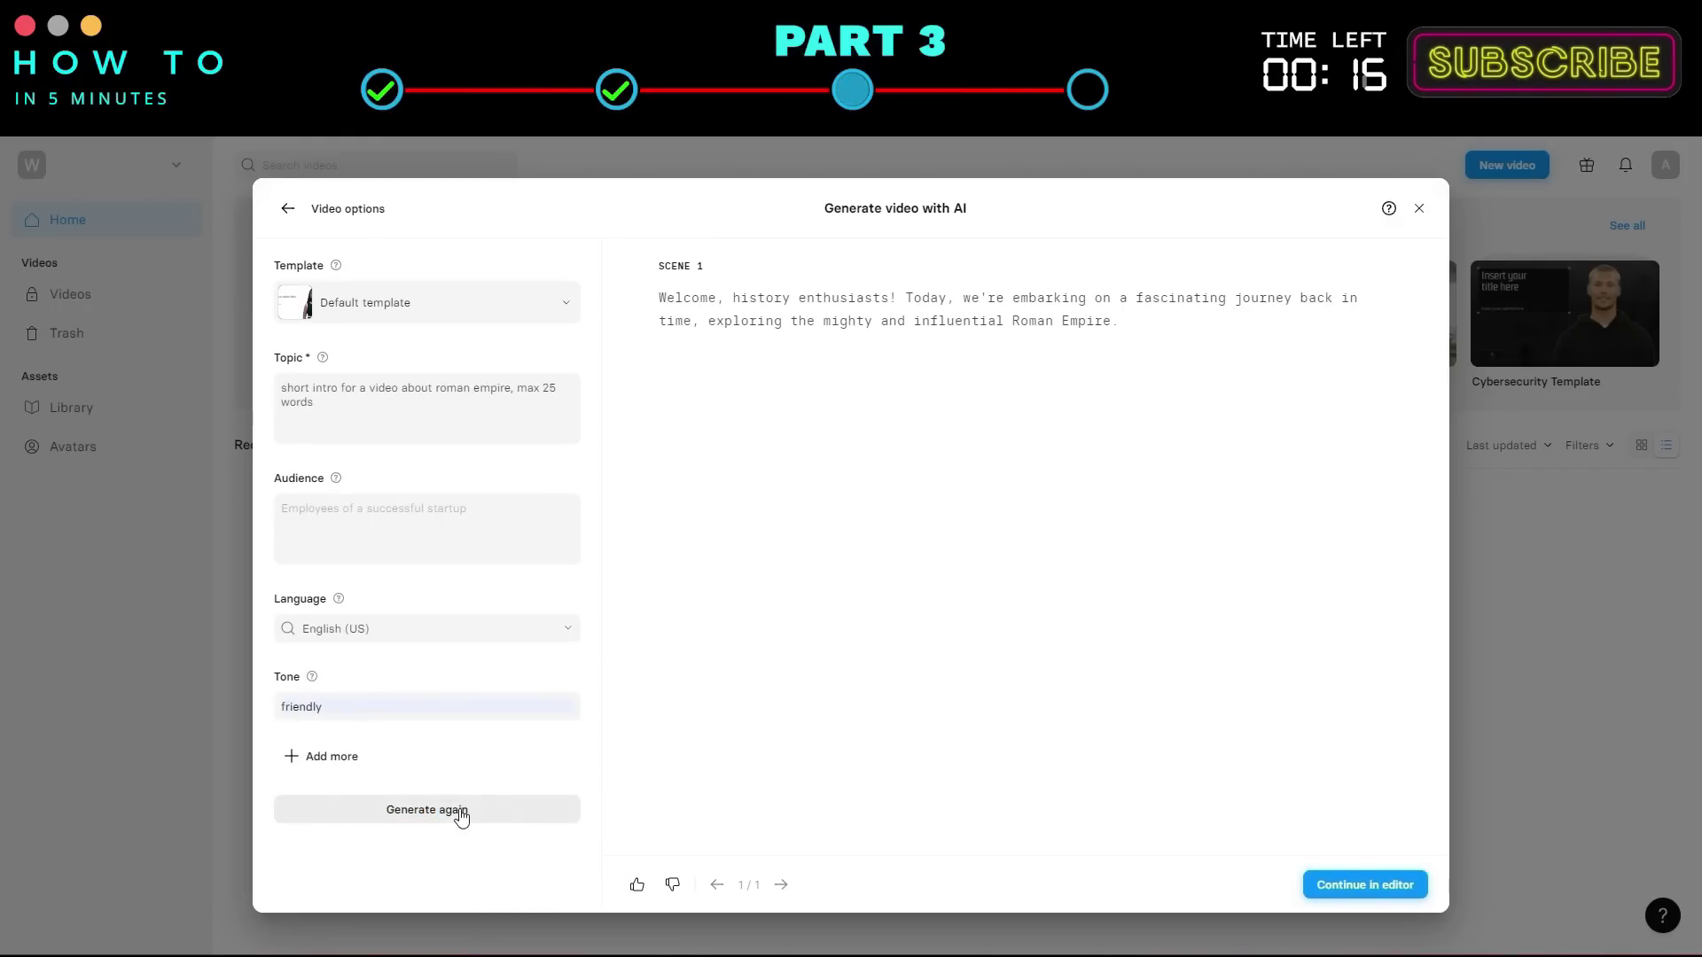
# Regenerate the script into the 'Welcome, friends!' version and continue in the editor
pyautogui.click(422, 811)
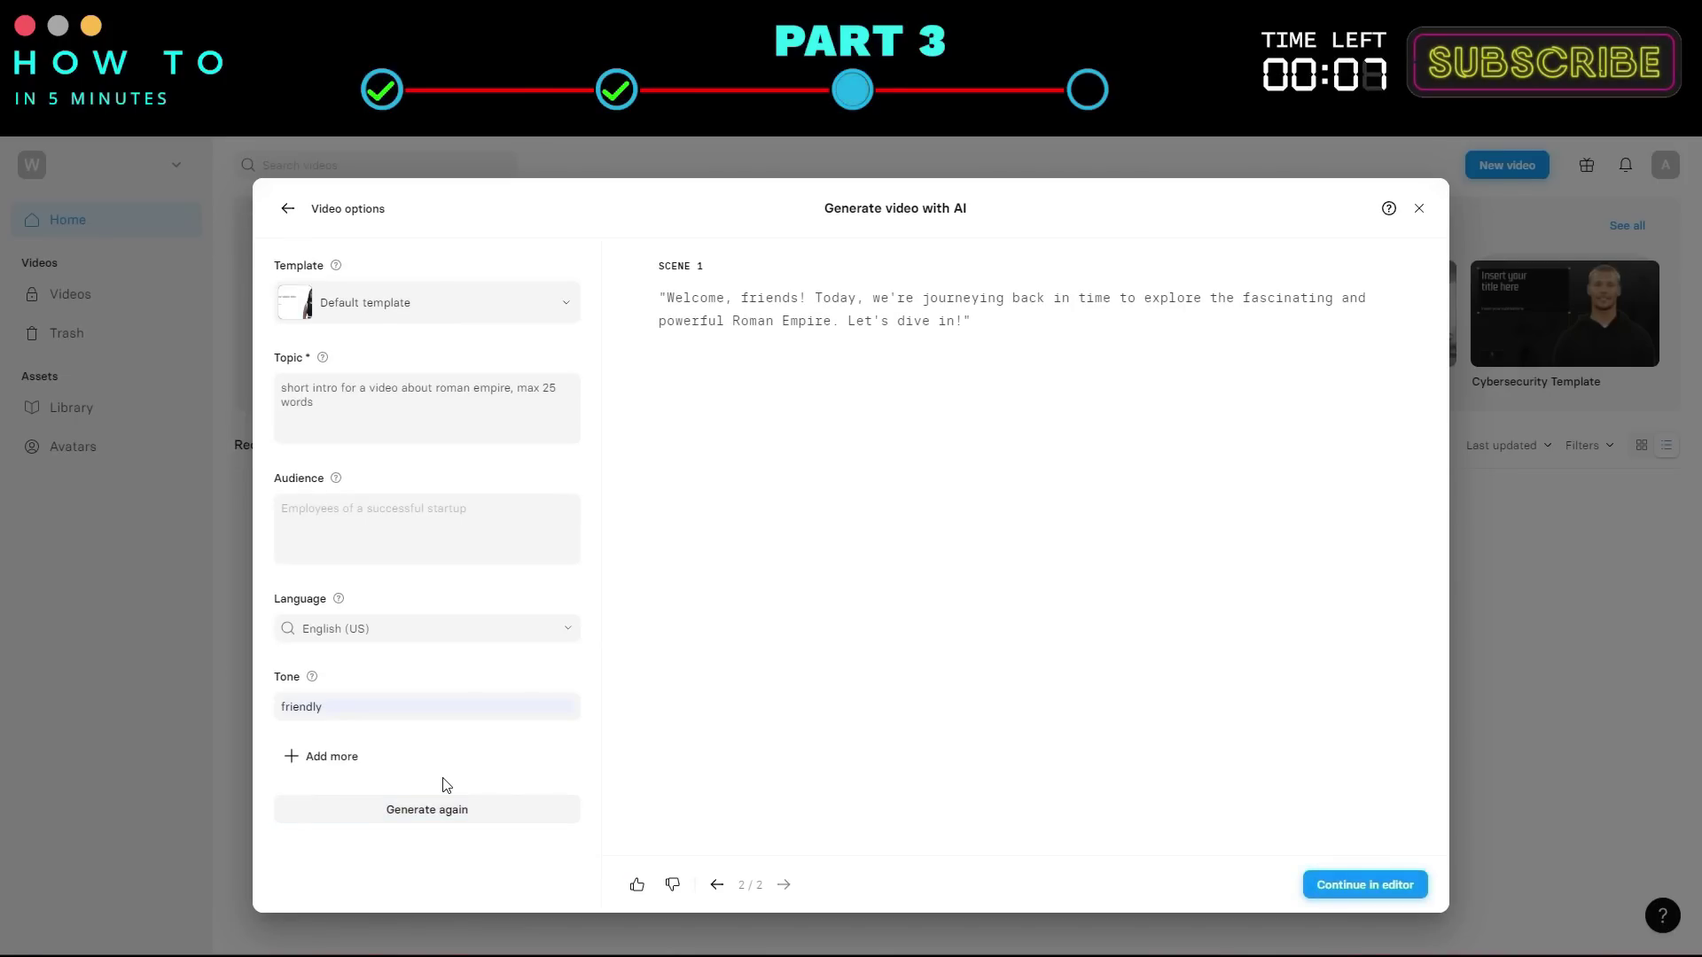
pyautogui.click(1364, 884)
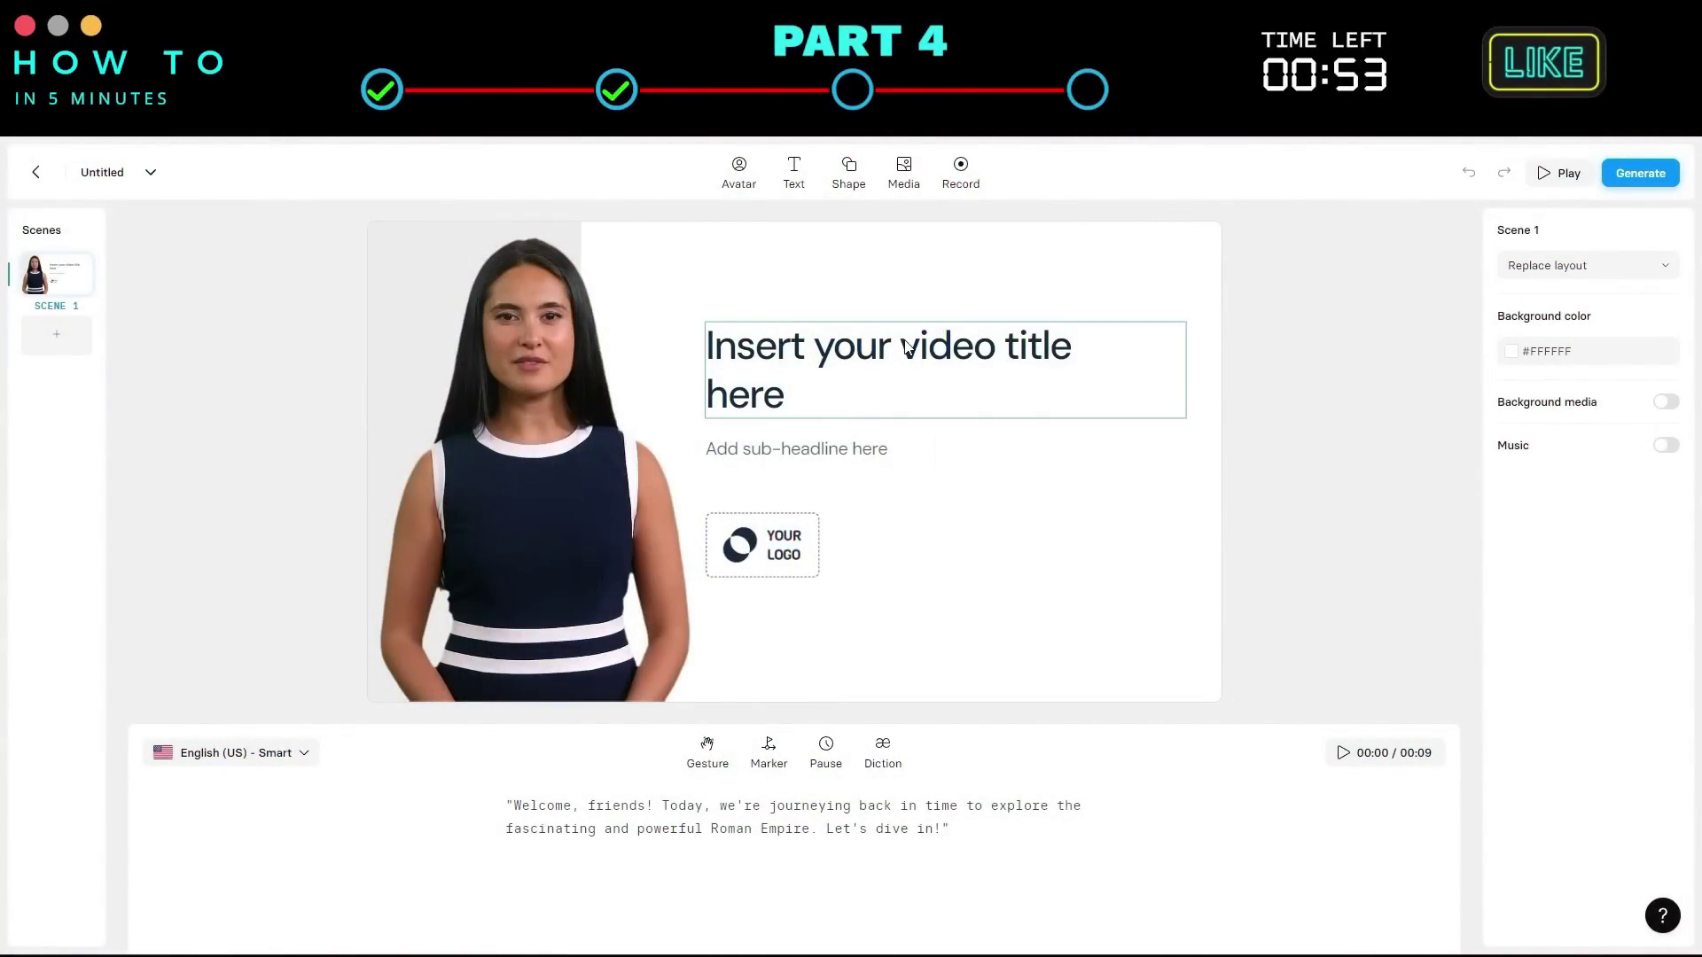
# Replace the title with 'ROMAN EMPIRE', centred, bold, in a heavy display font
pyautogui.click(876, 351)
pyautogui.tripleClick(873, 351)
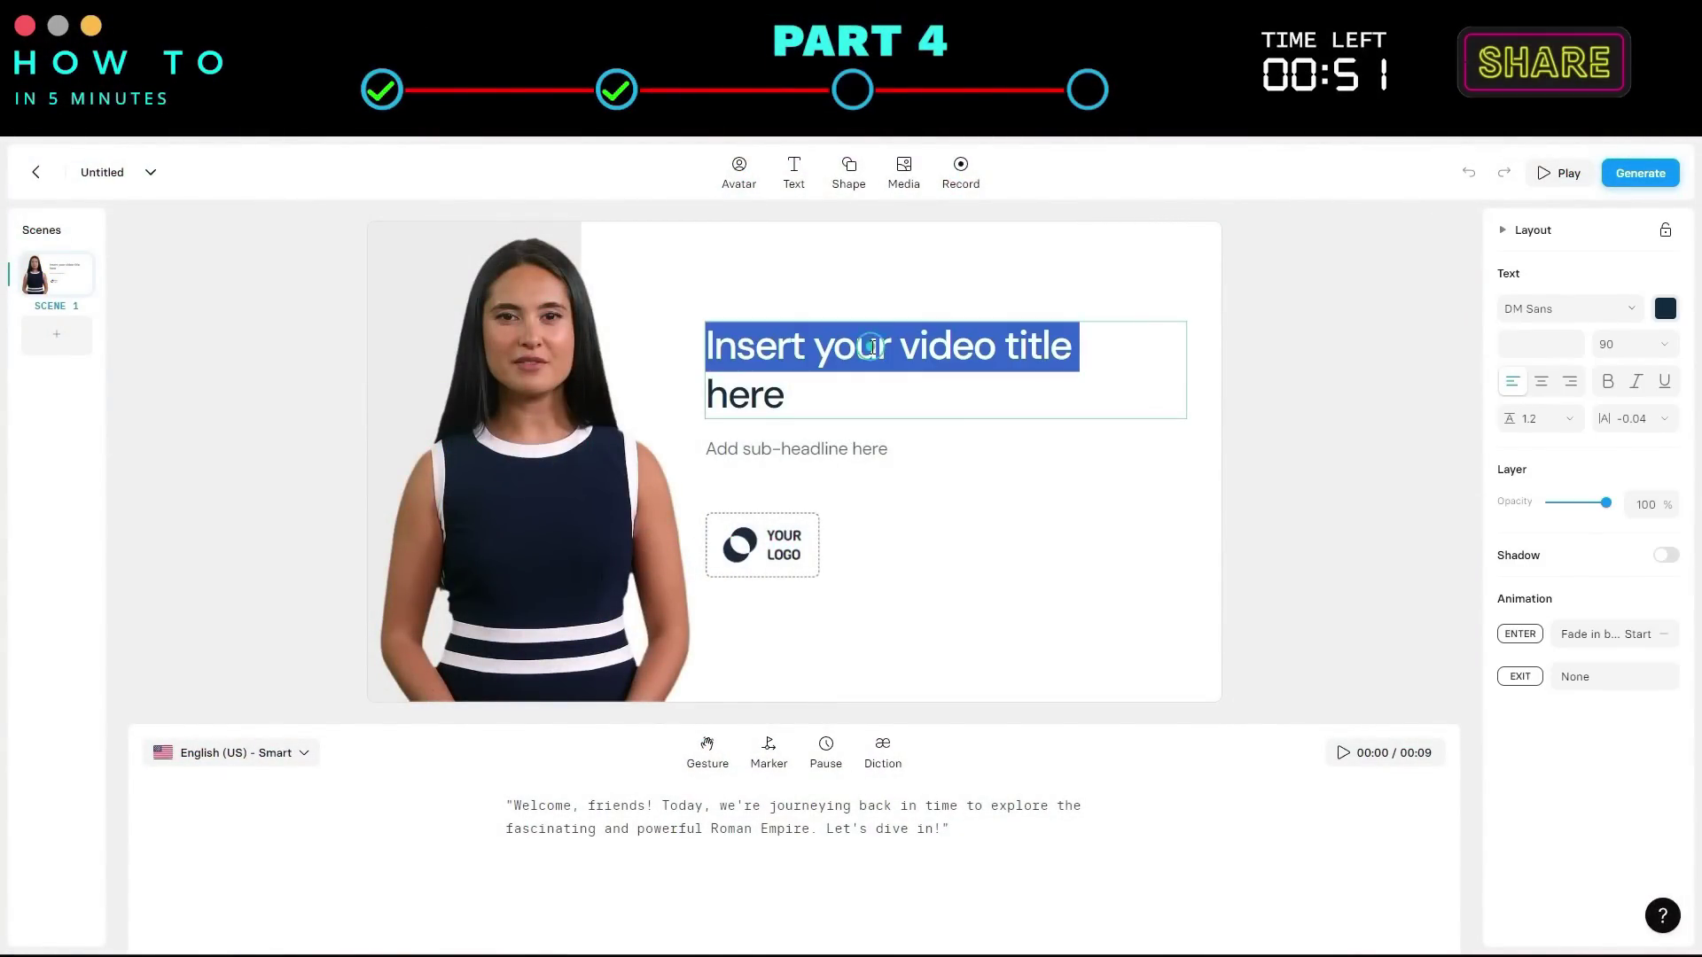
pyautogui.hotkey('ctrl', 'a')
pyautogui.write('ROMAN EMPIRE')
pyautogui.click(1542, 381)
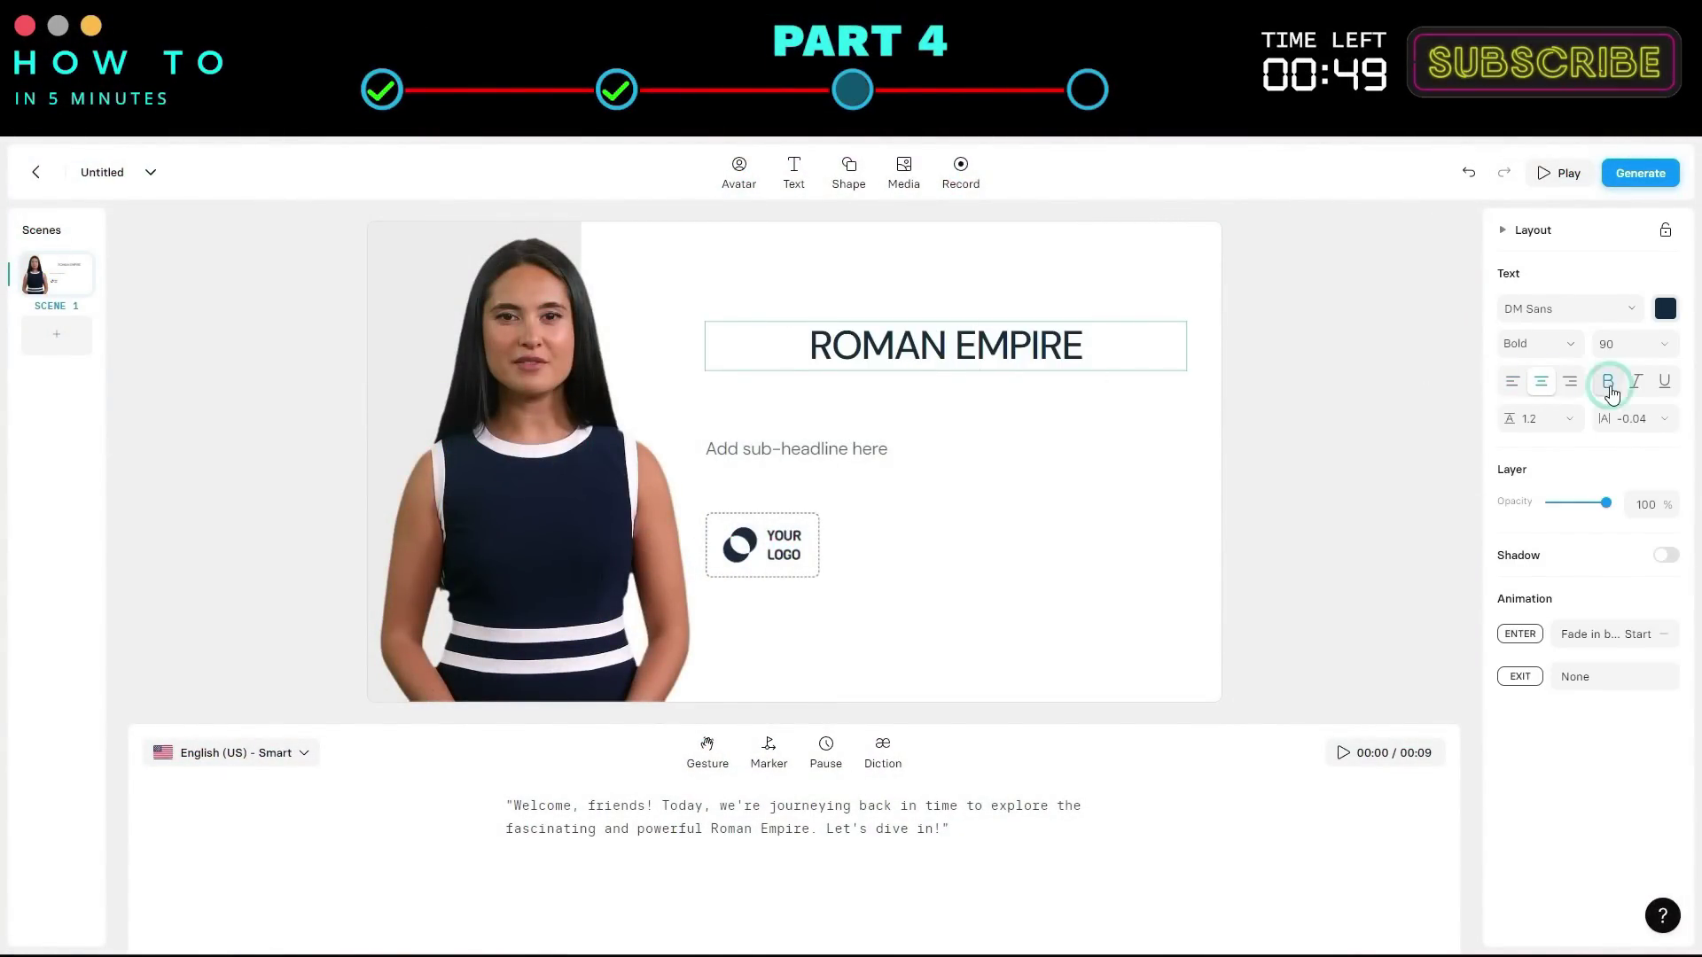
pyautogui.click(1606, 381)
pyautogui.click(1569, 308)
pyautogui.click(1557, 452)
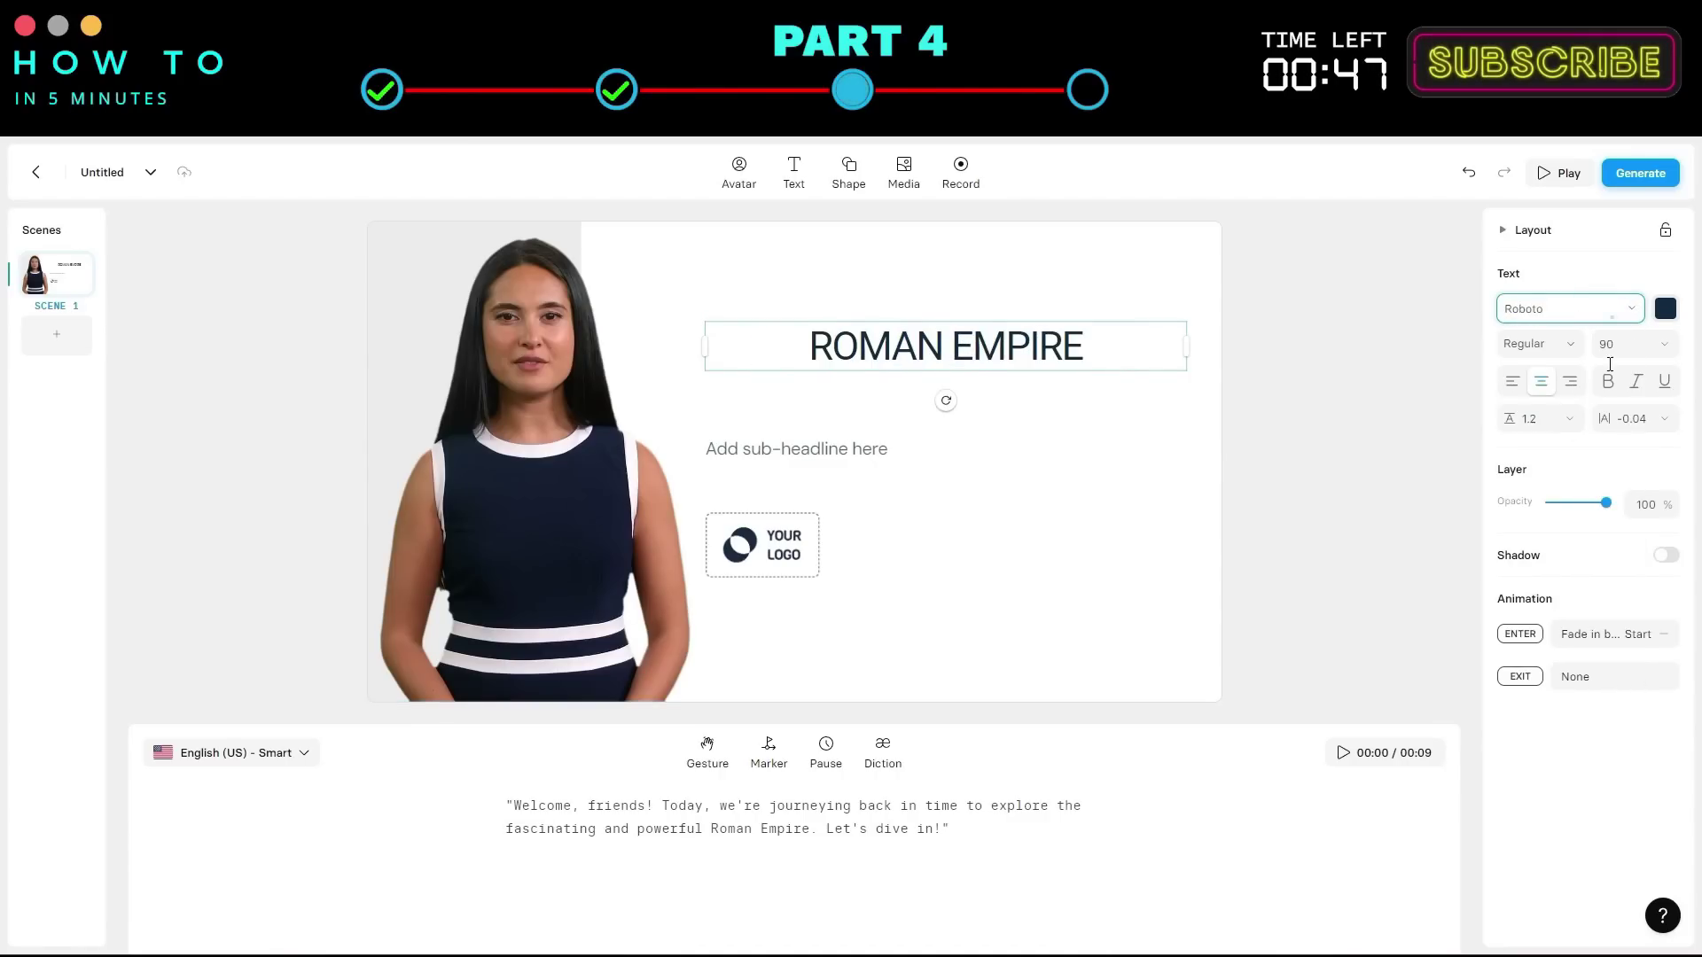
pyautogui.click(1631, 307)
pyautogui.click(1573, 552)
# Delete the sub-headline placeholder
pyautogui.click(1085, 479)
pyautogui.click(844, 452)
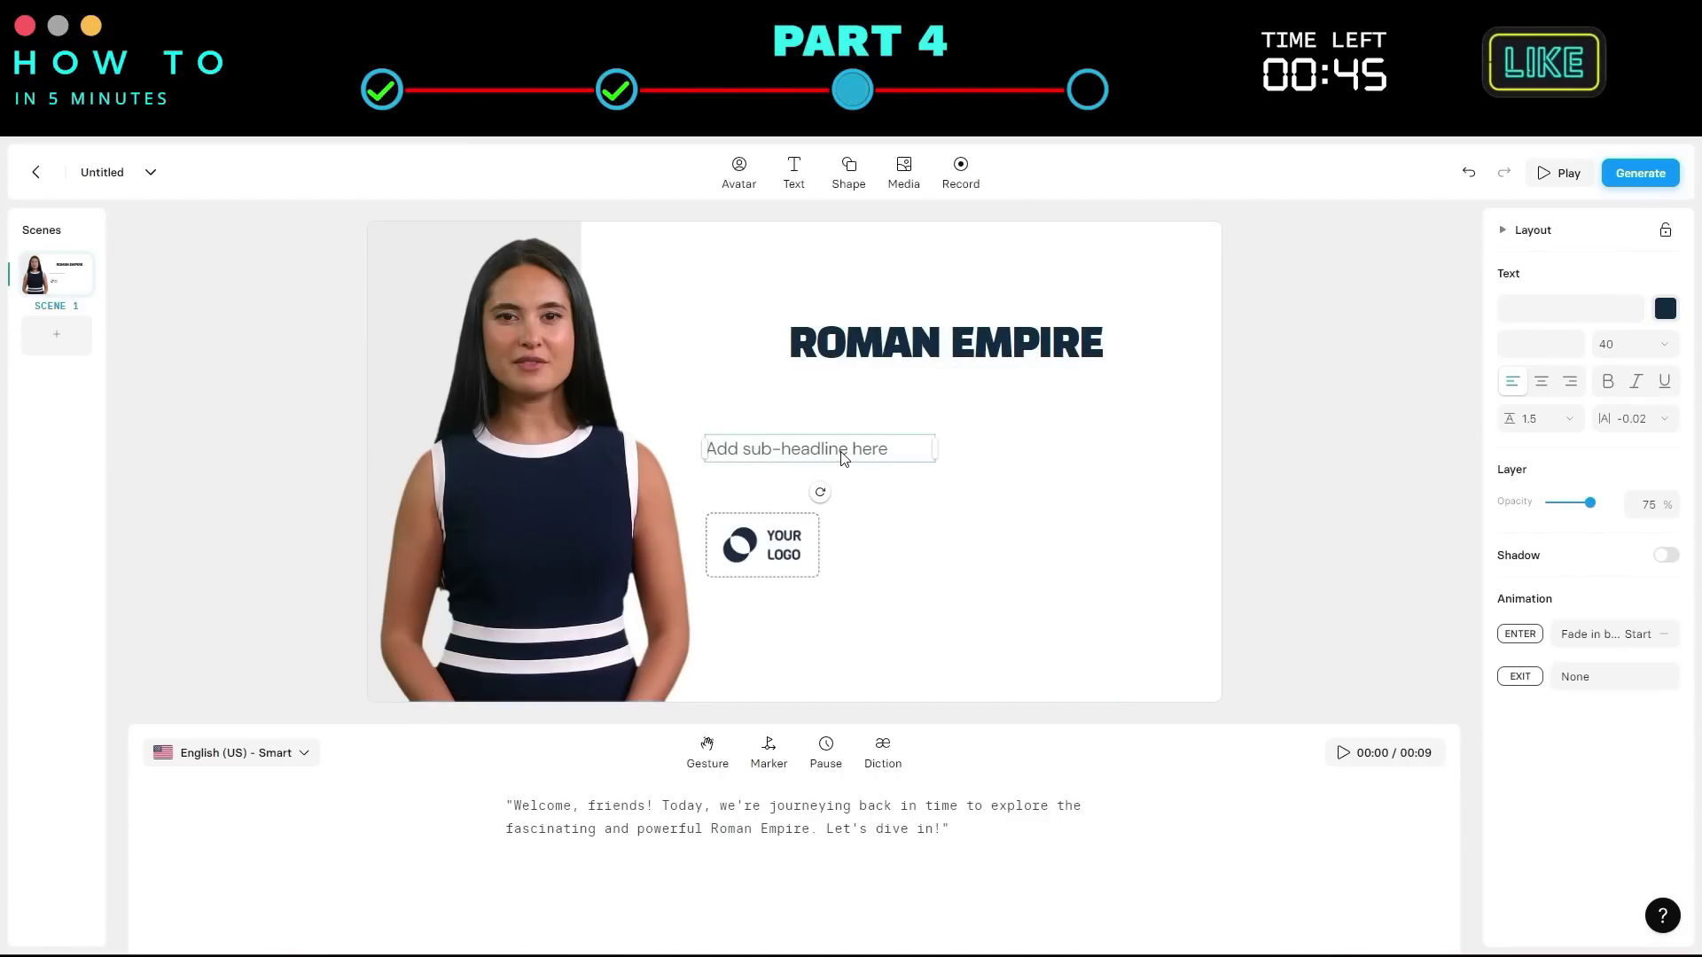
pyautogui.press('Delete')
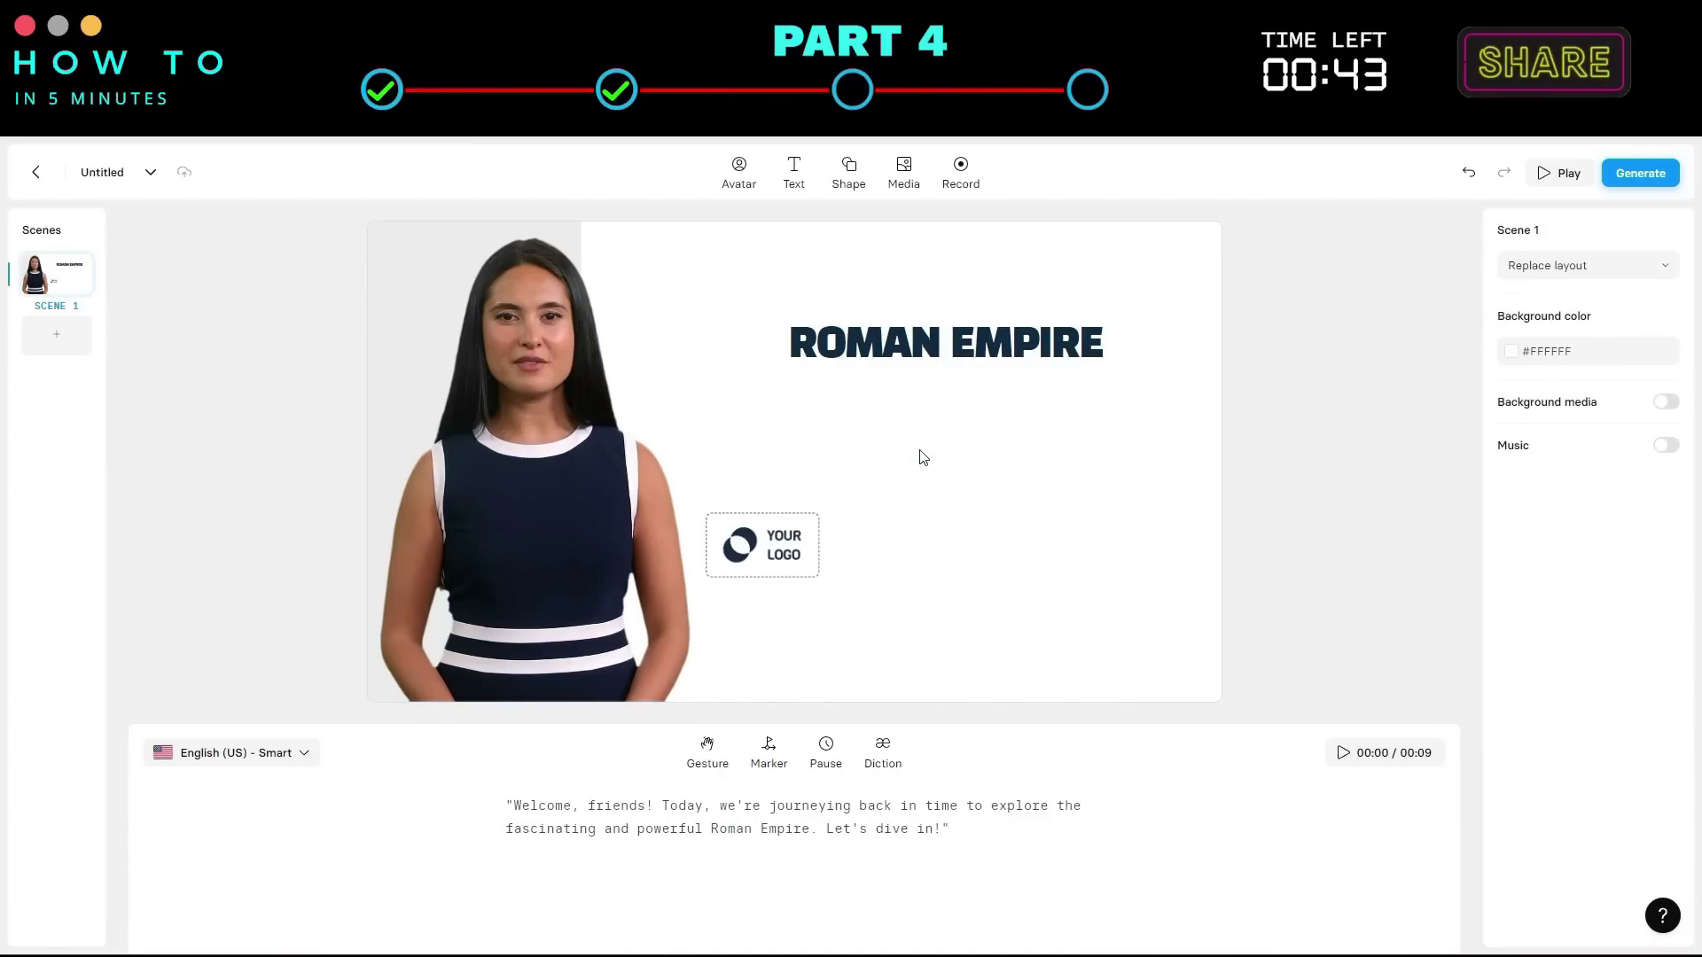
# Move the logo below the ROMAN EMPIRE title and replace it with the uploaded 'ai tools arena' image, set to Contain
pyautogui.click(797, 539)
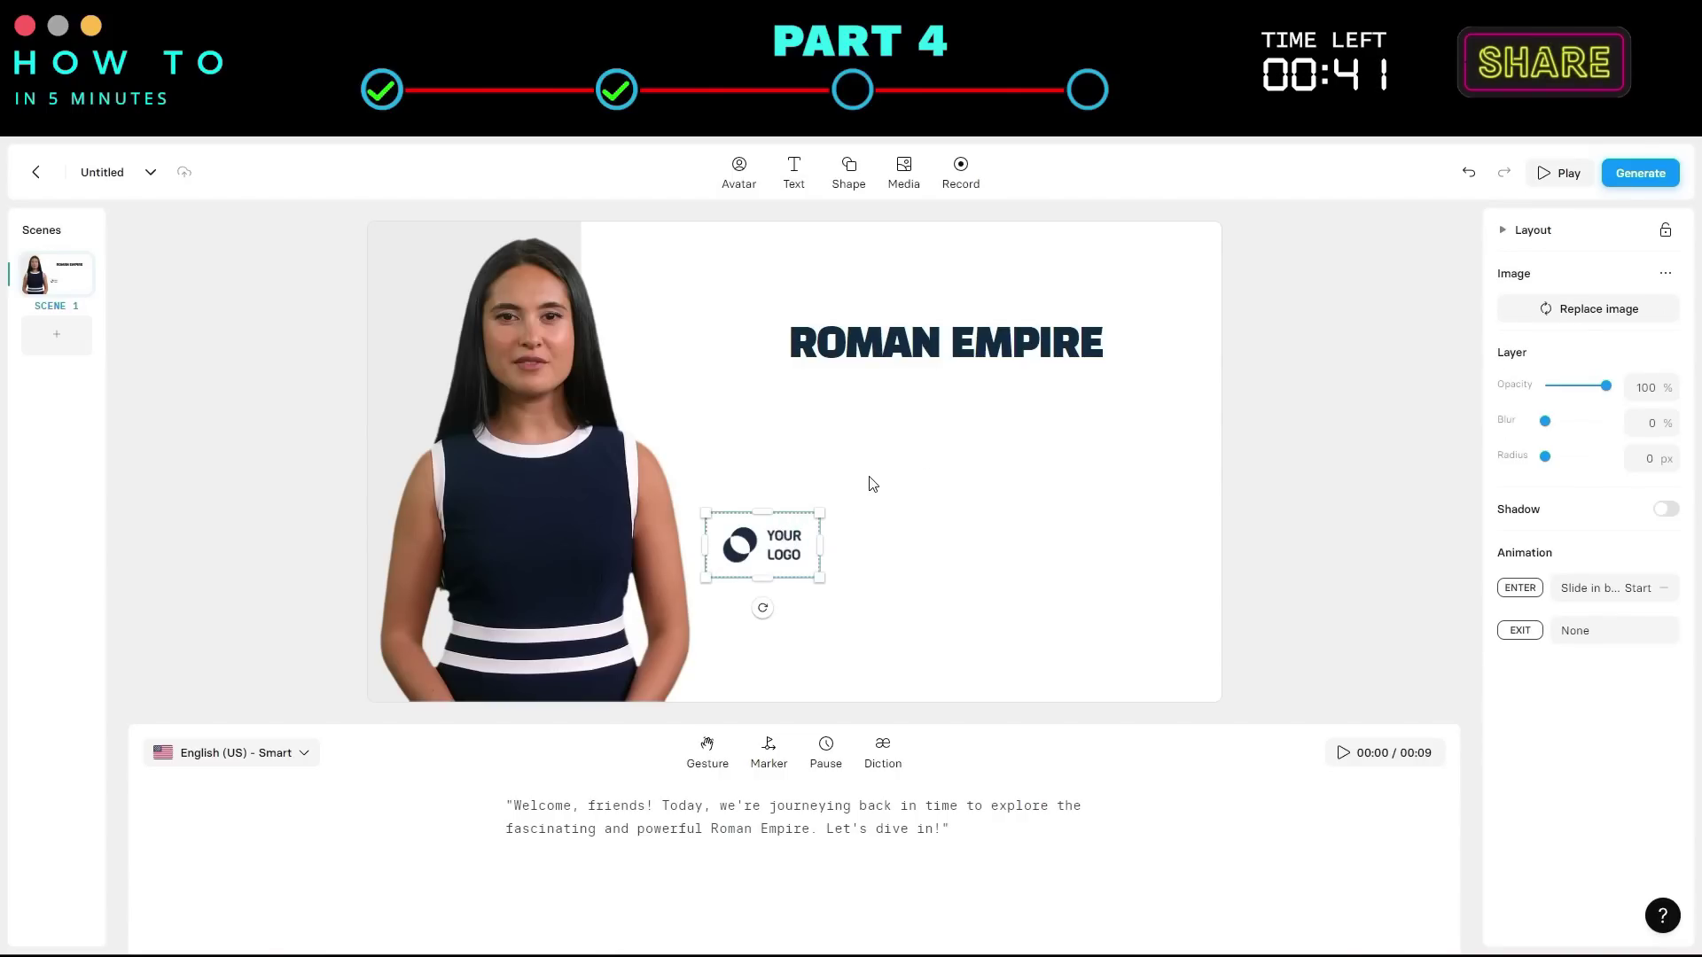
pyautogui.moveTo(781, 543); pyautogui.dragTo(965, 439)
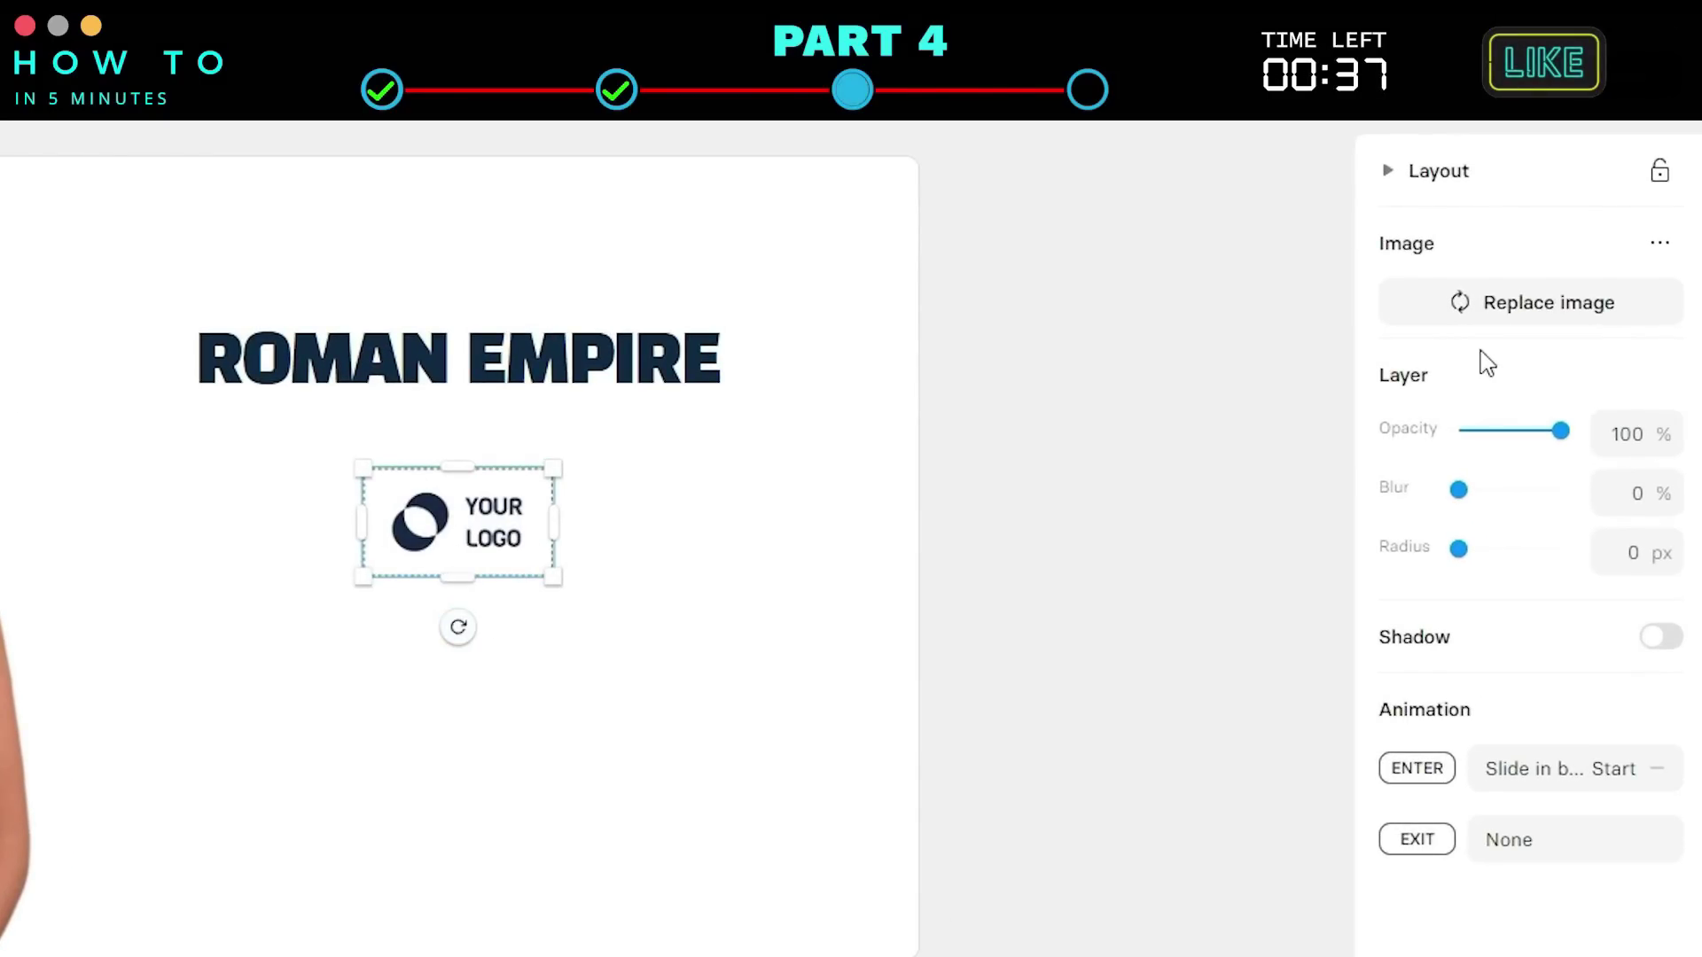
pyautogui.click(1507, 311)
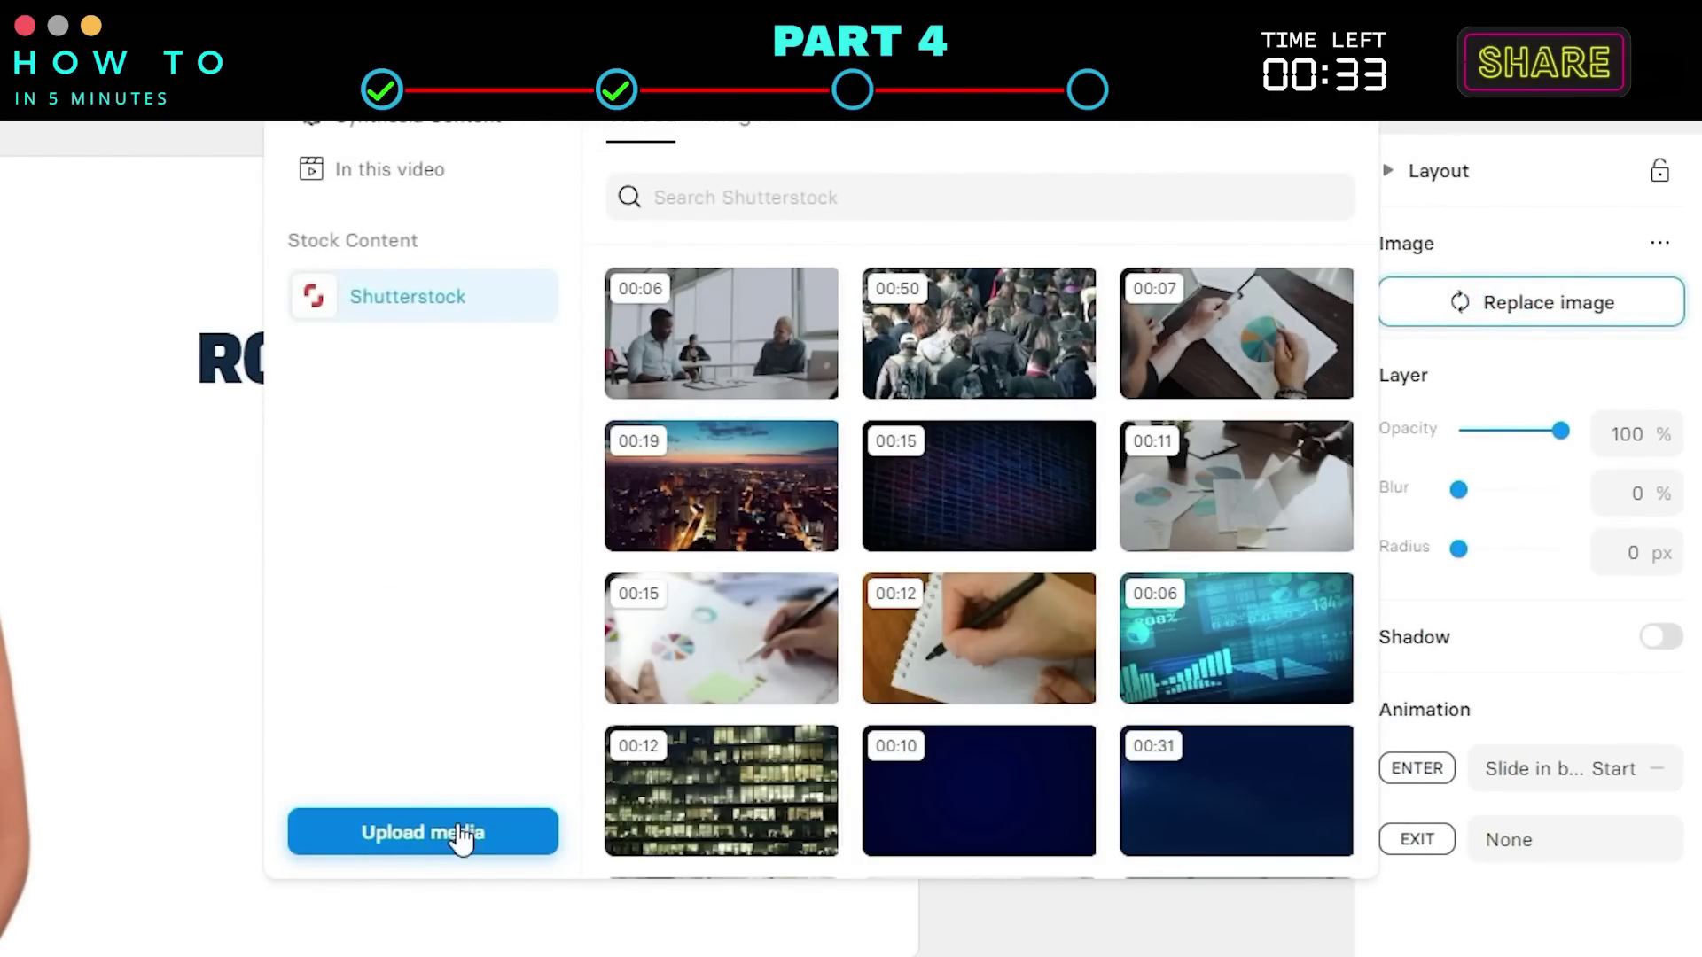
pyautogui.click(446, 835)
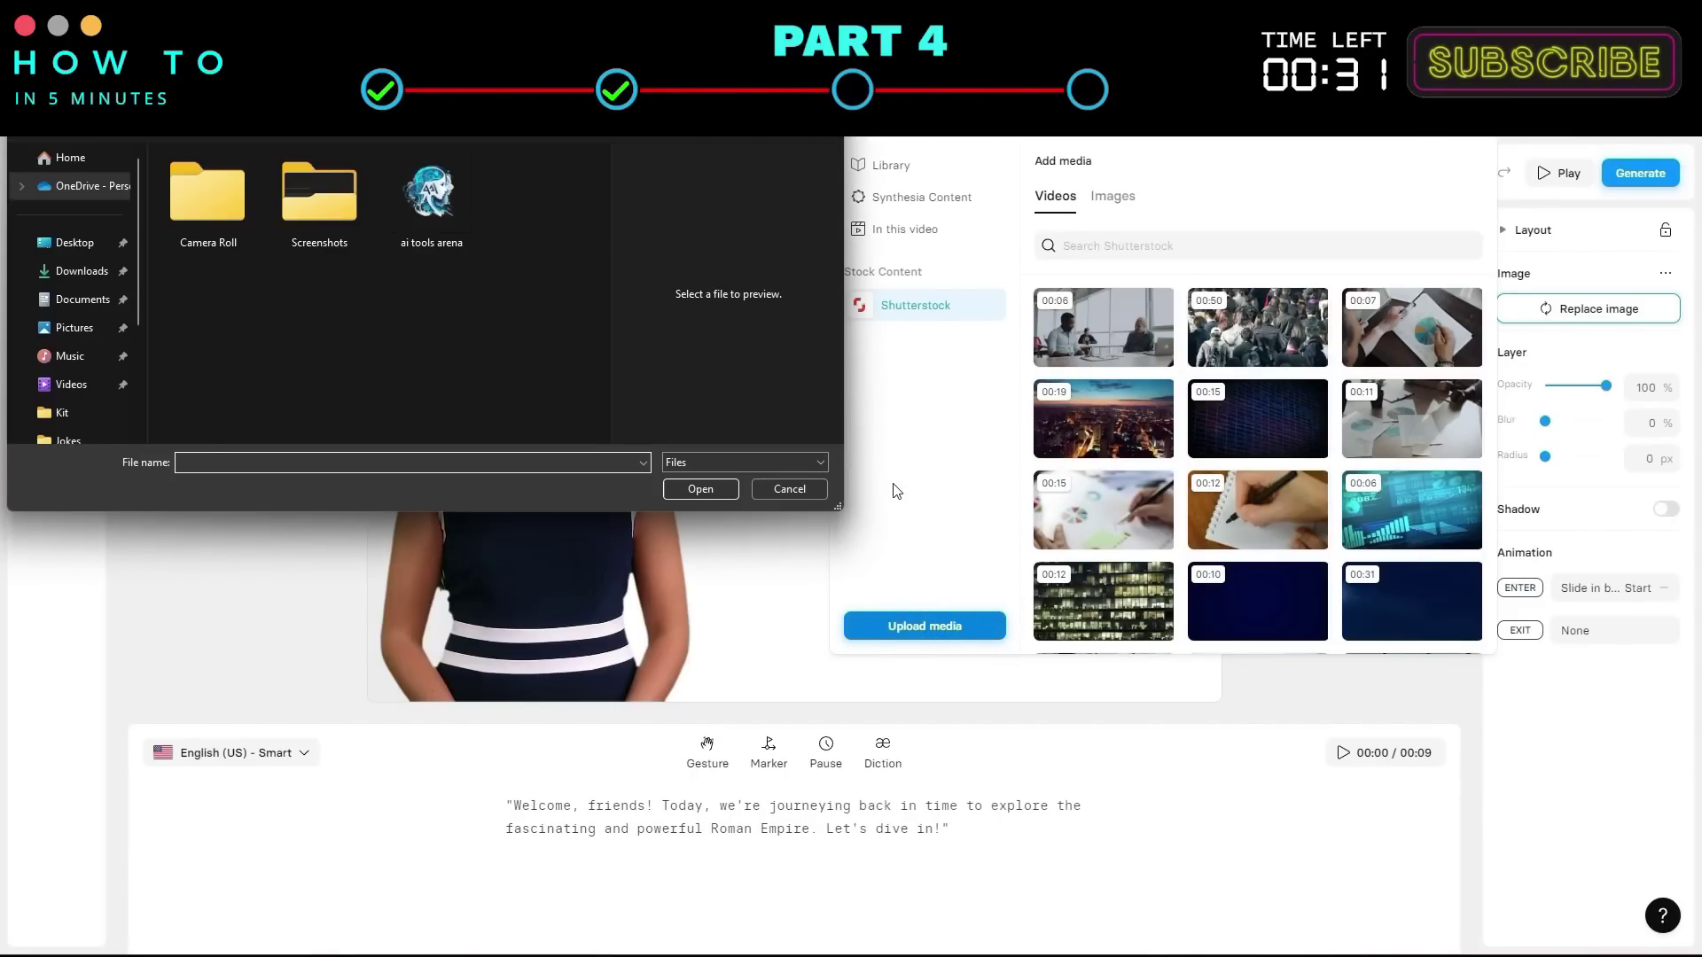
pyautogui.doubleClick(431, 195)
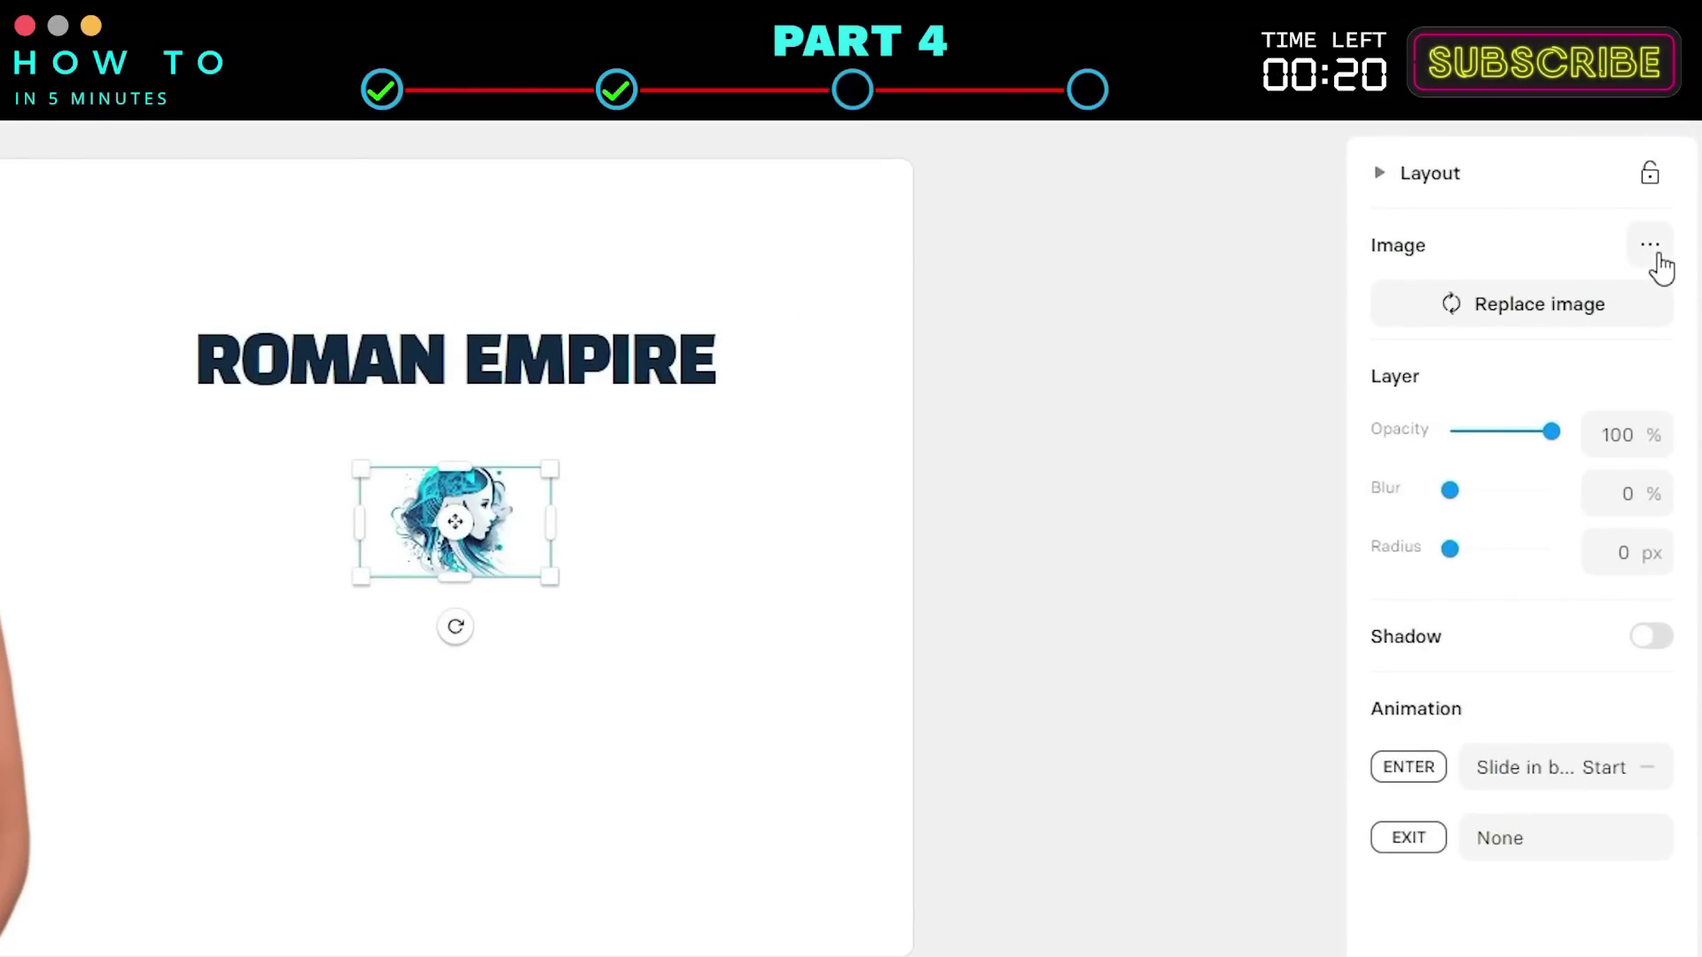
pyautogui.click(1666, 274)
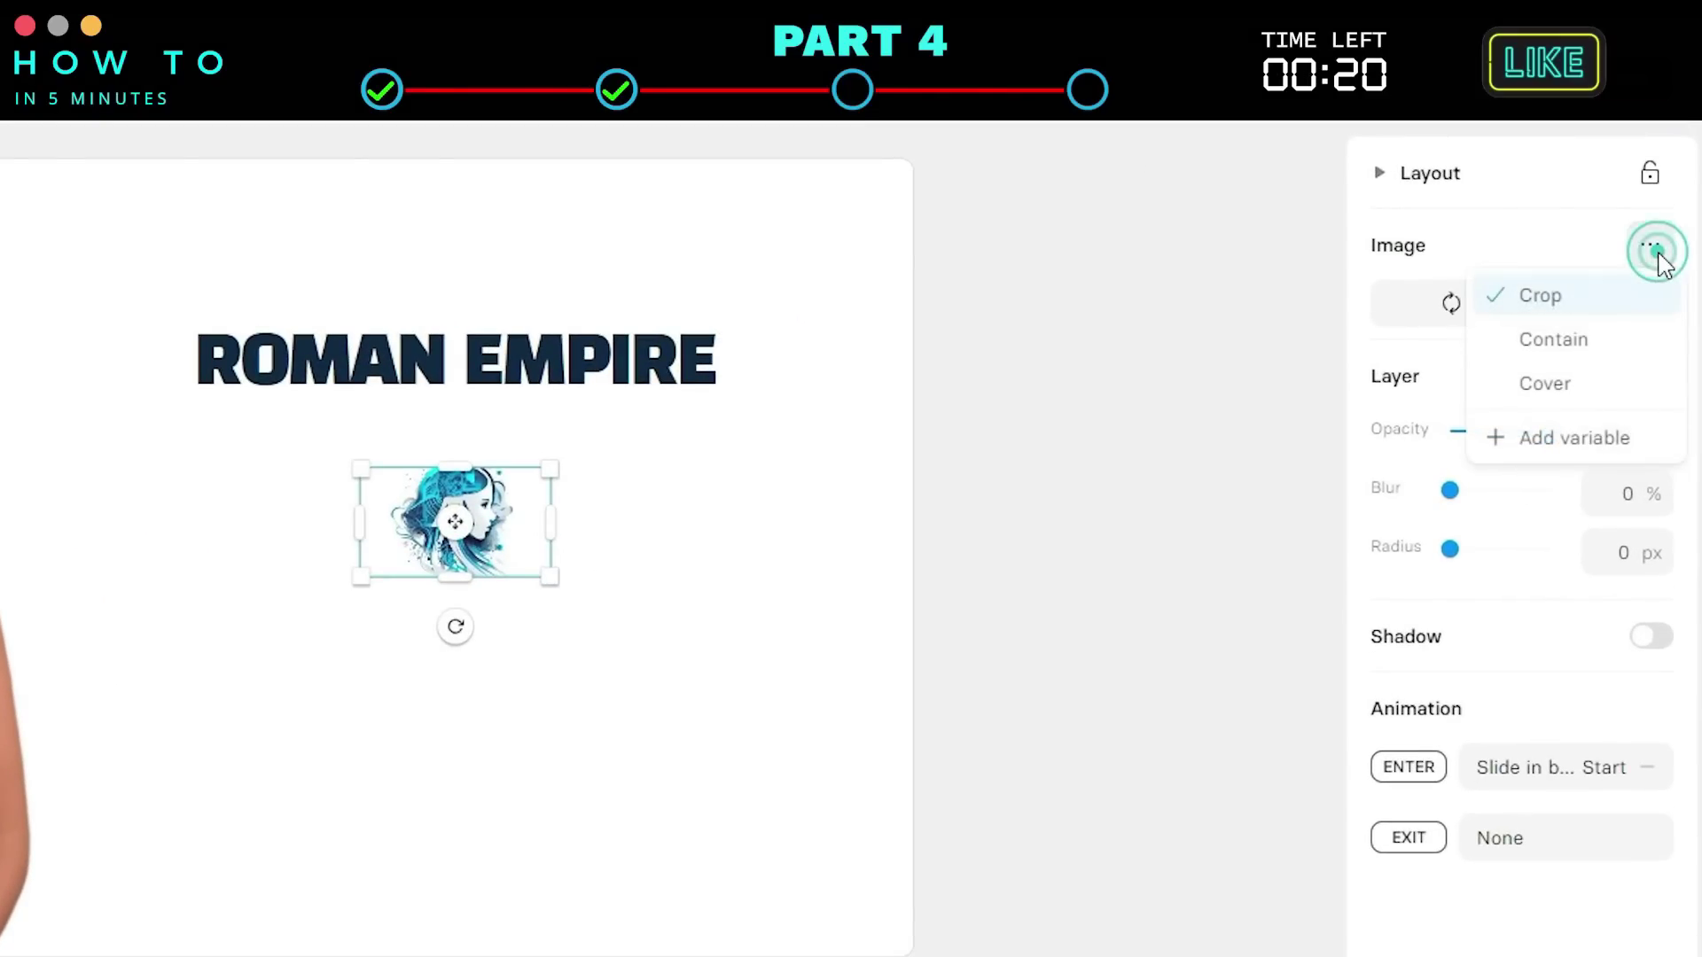
pyautogui.click(1569, 353)
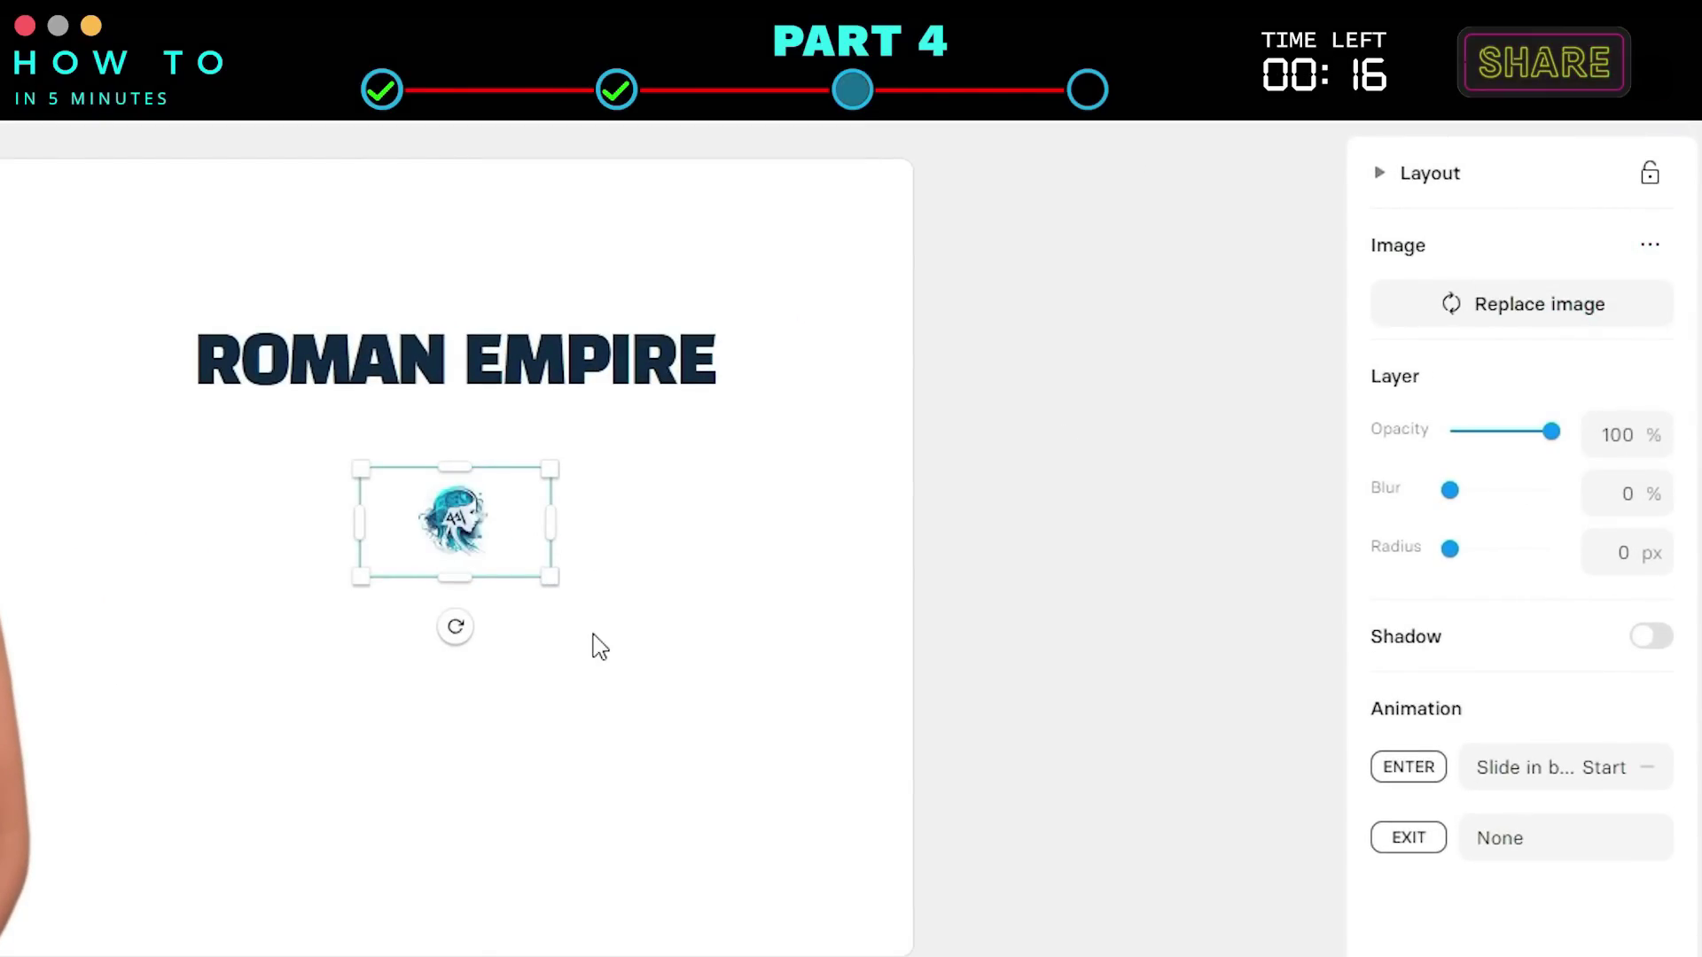
# Enlarge the logo image and centre it under the title
pyautogui.moveTo(555, 581); pyautogui.dragTo(714, 671)
pyautogui.moveTo(540, 543); pyautogui.dragTo(476, 514)
pyautogui.click(742, 572)
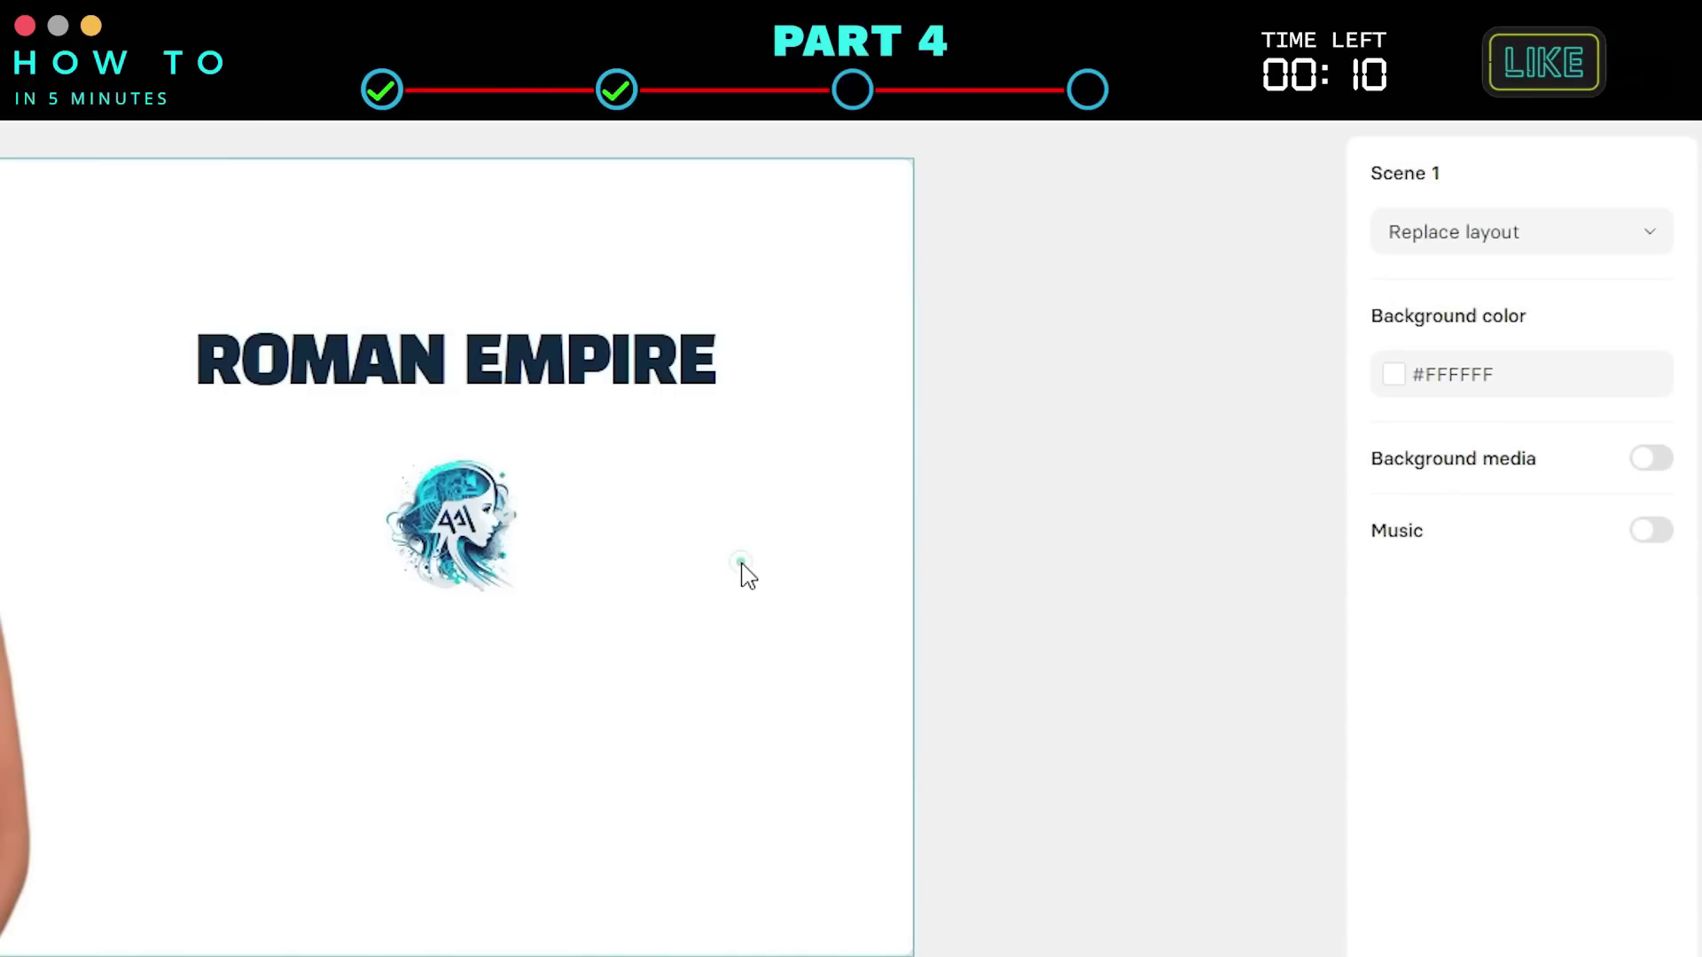
pyautogui.click(510, 529)
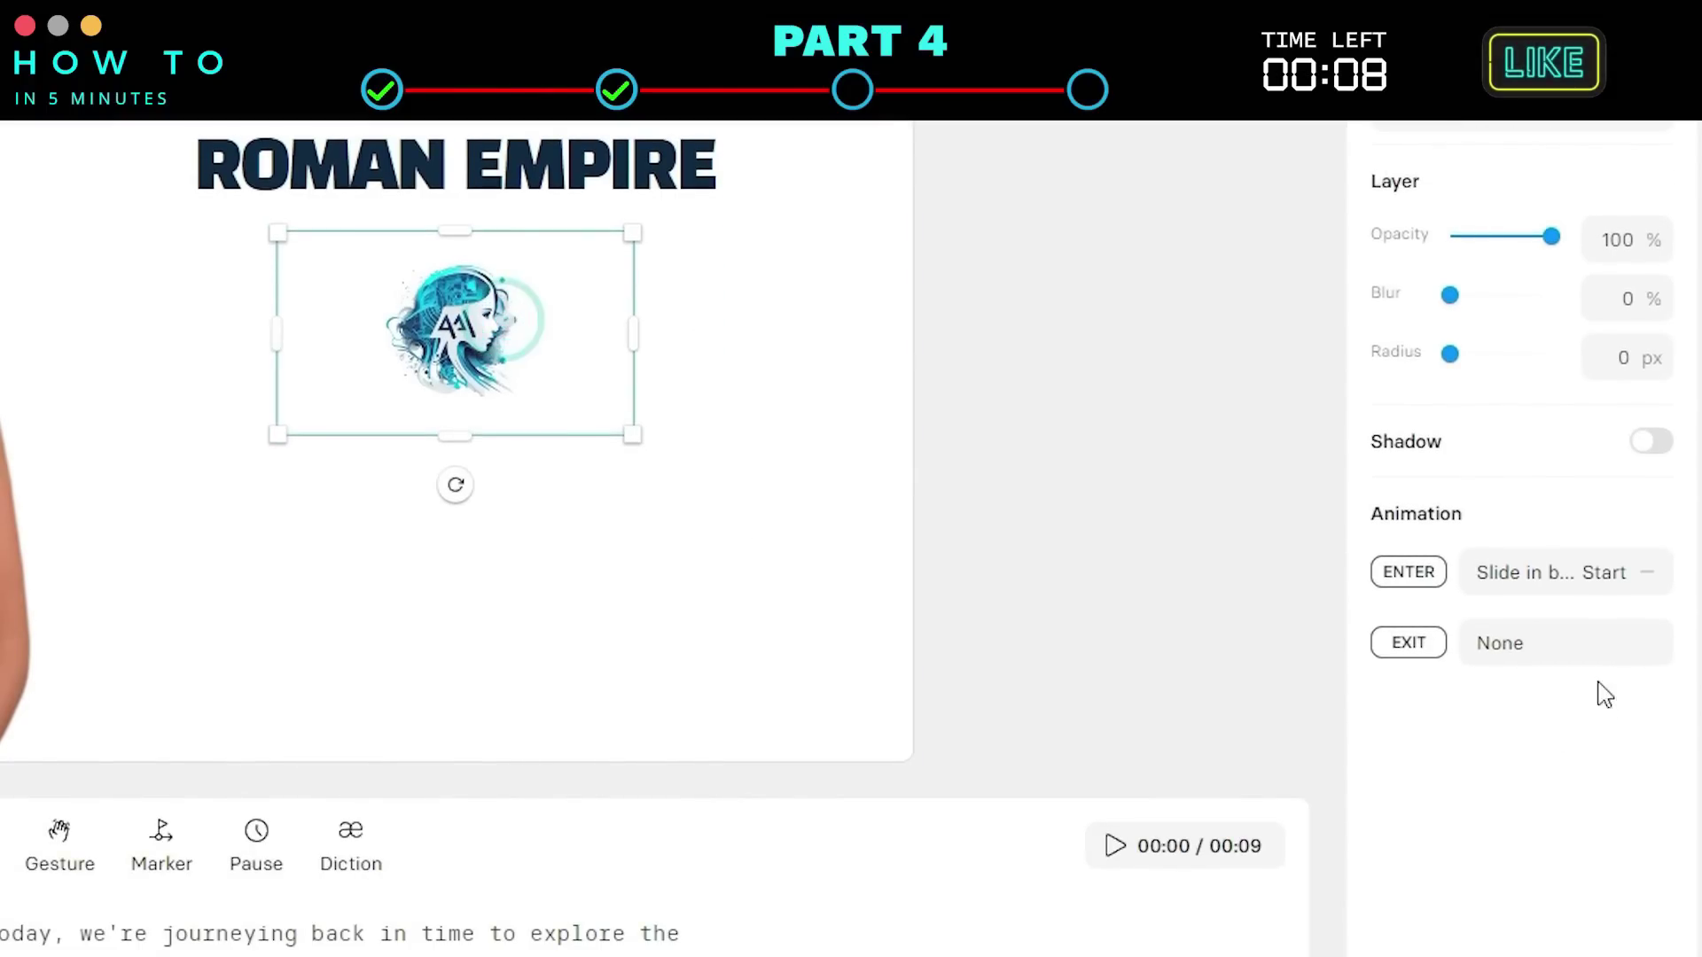
# Give the logo a Fade scale entrance and a scale-out exit animation
pyautogui.click(1567, 575)
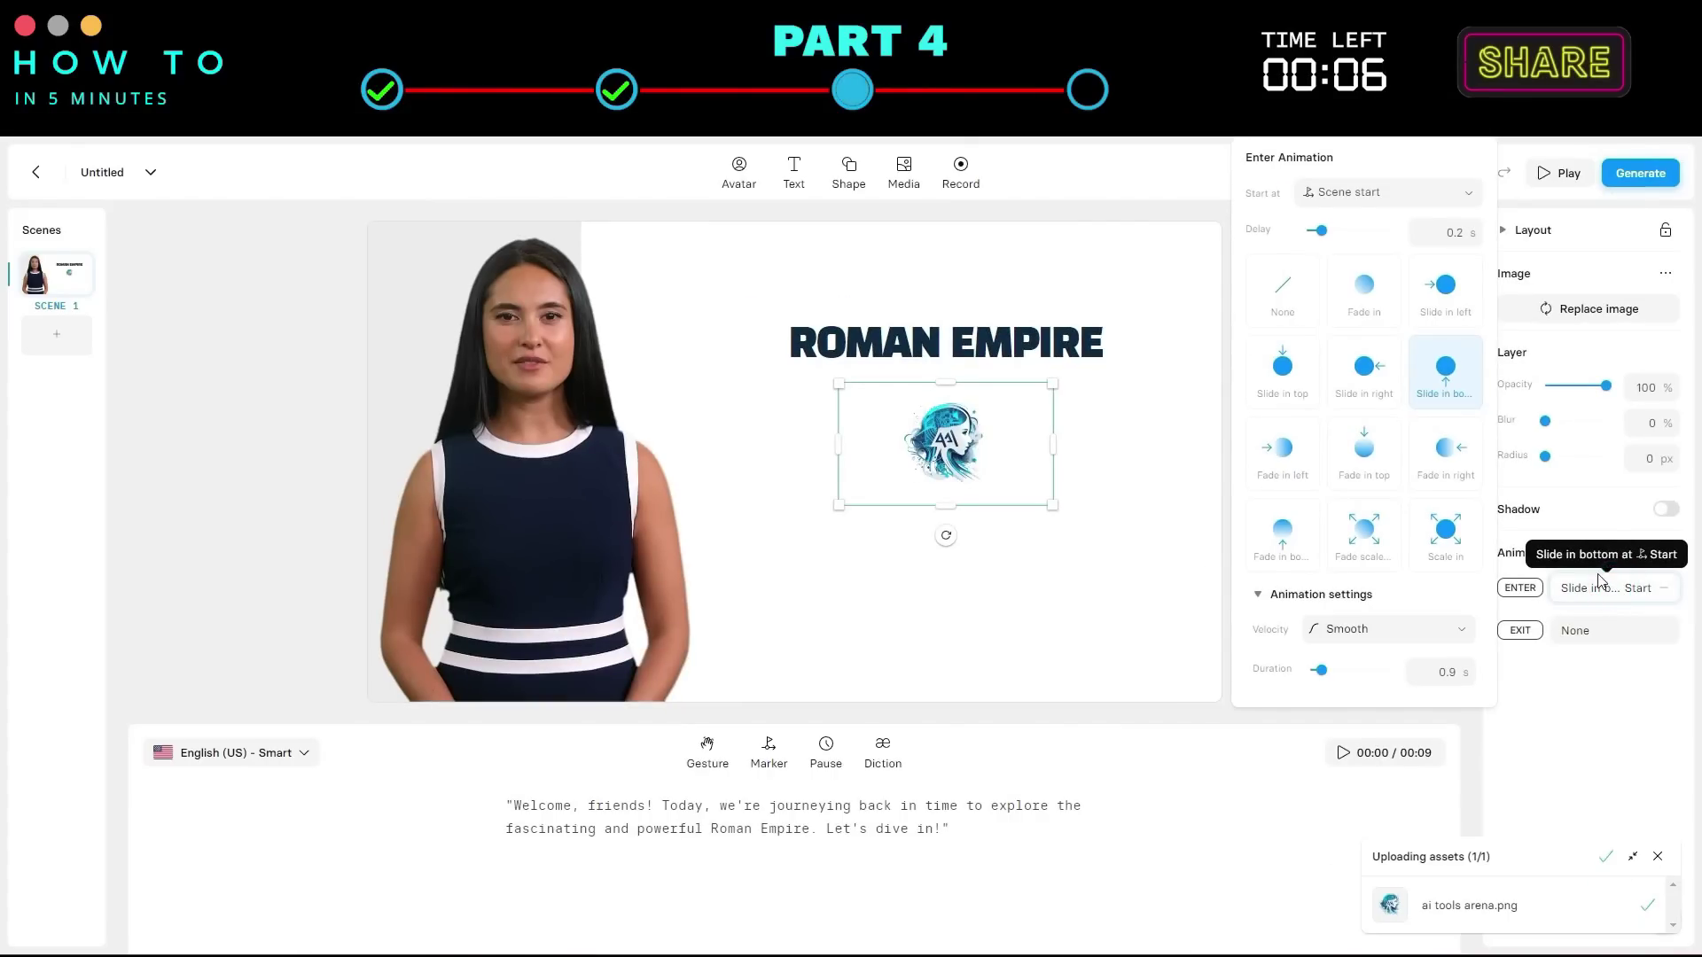
pyautogui.click(1374, 555)
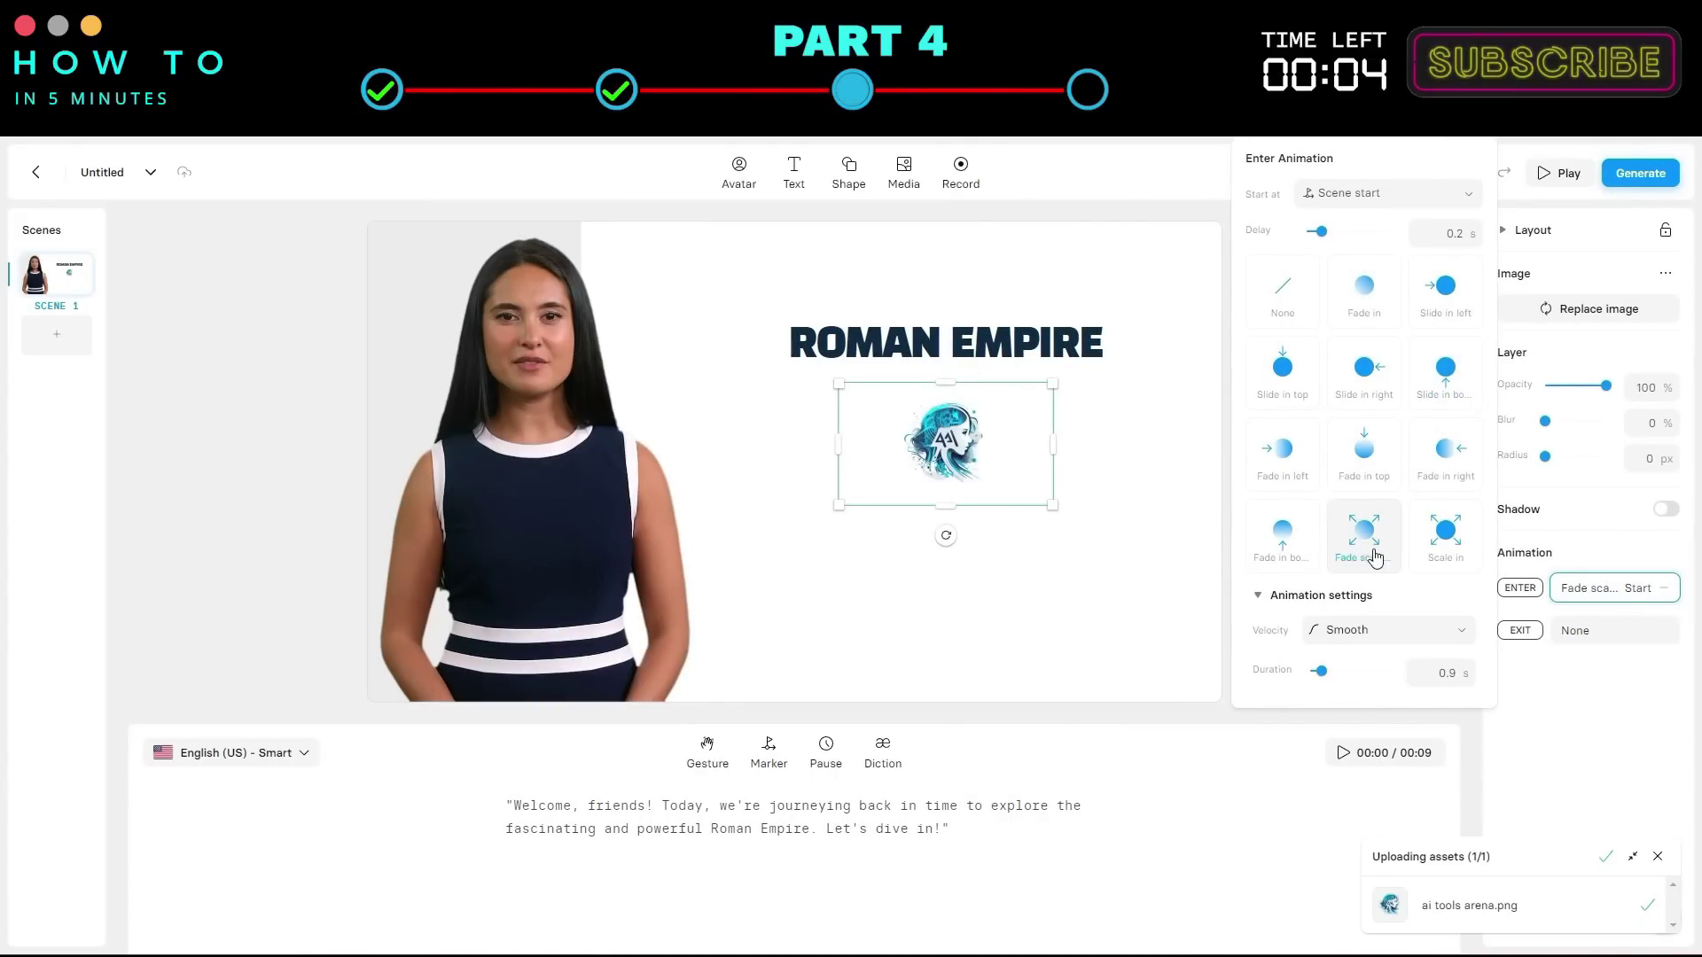
pyautogui.click(1587, 630)
pyautogui.click(1586, 630)
pyautogui.click(1587, 630)
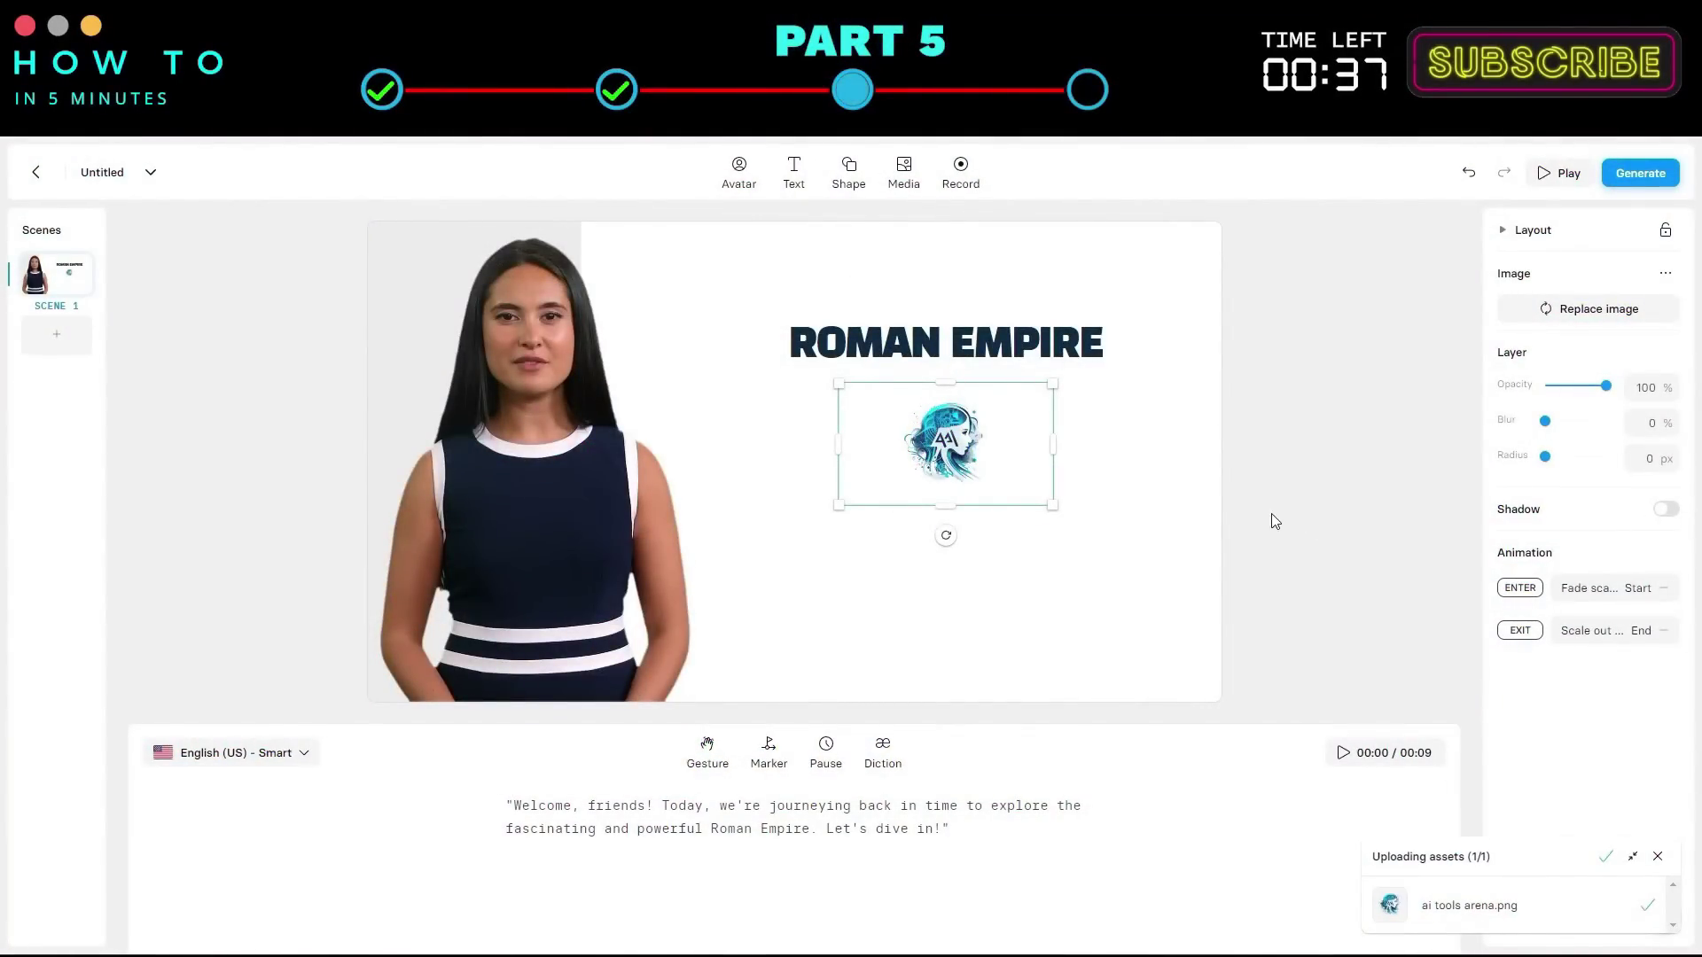
# Change Scene 1's narration voice to English (GB) - Narration
pyautogui.click(1161, 496)
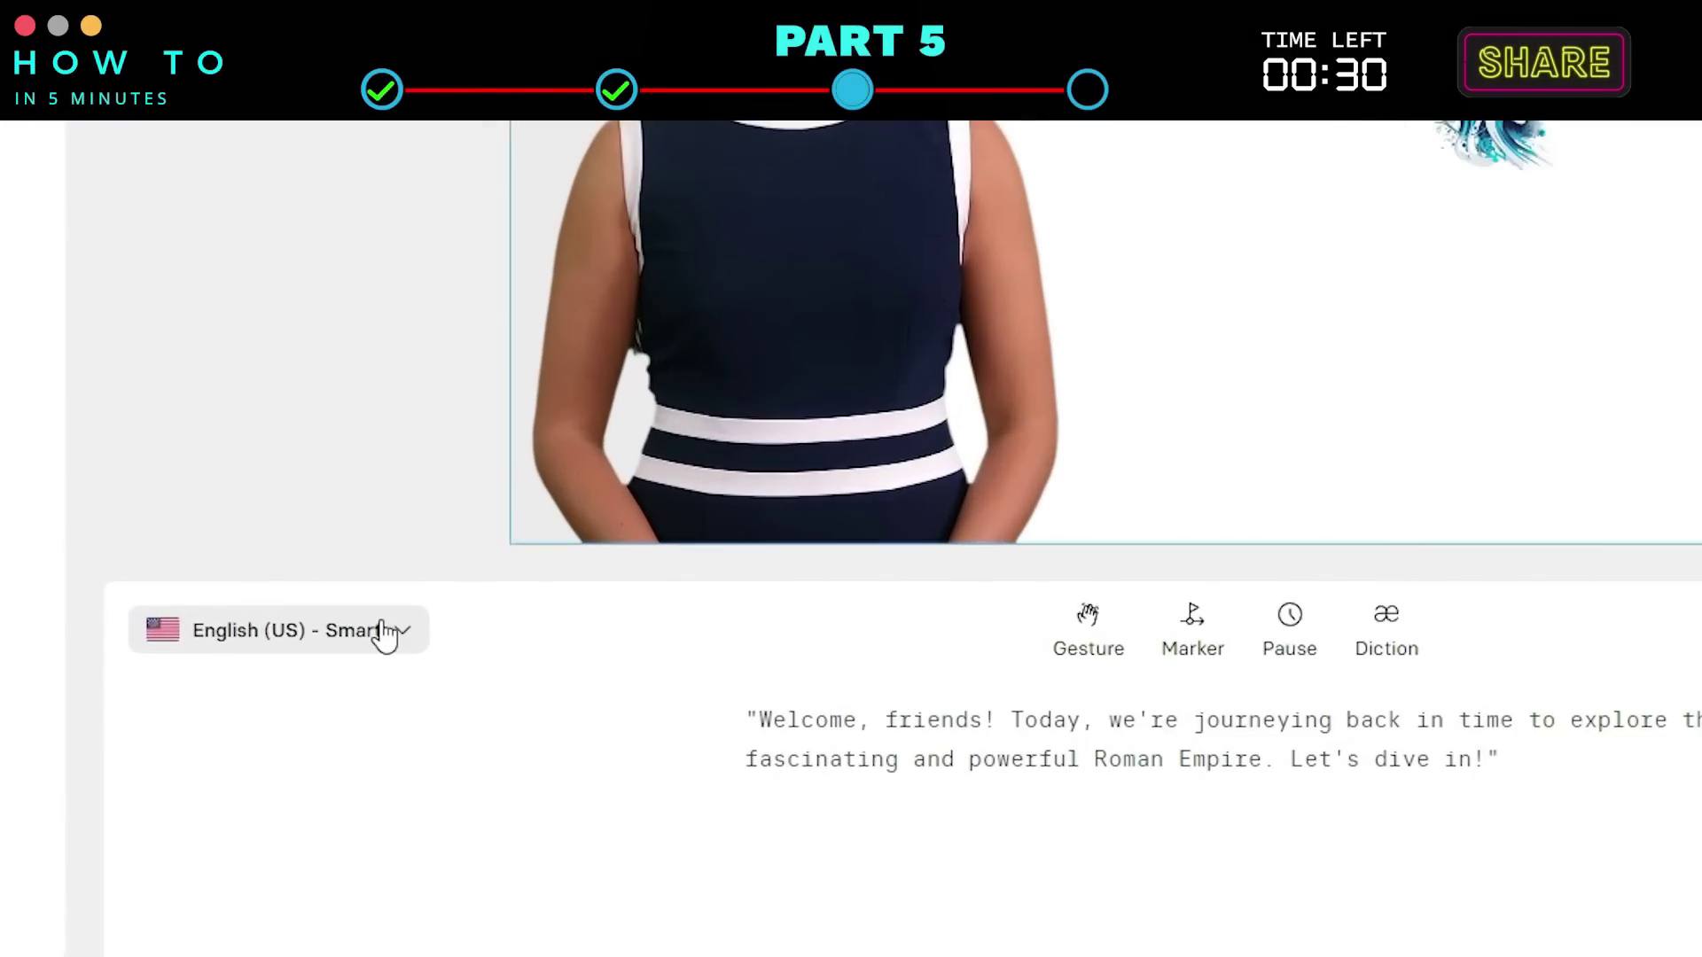
pyautogui.click(289, 754)
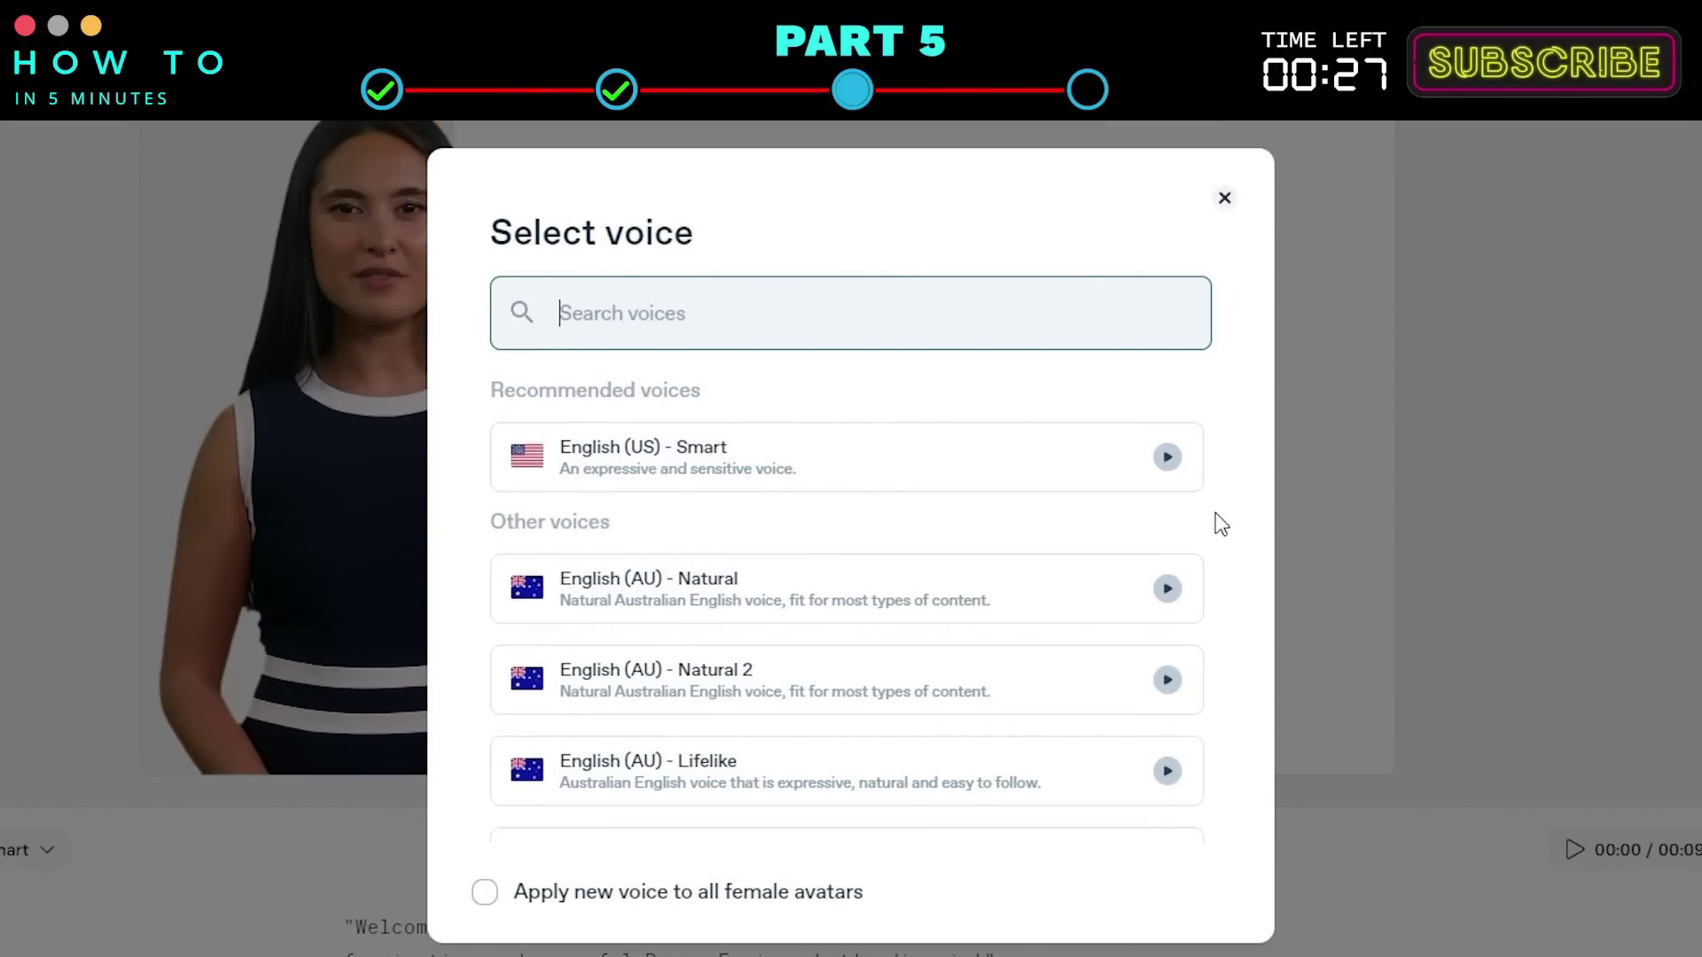
pyautogui.click(1167, 459)
pyautogui.scroll(-3, 1099, 554)
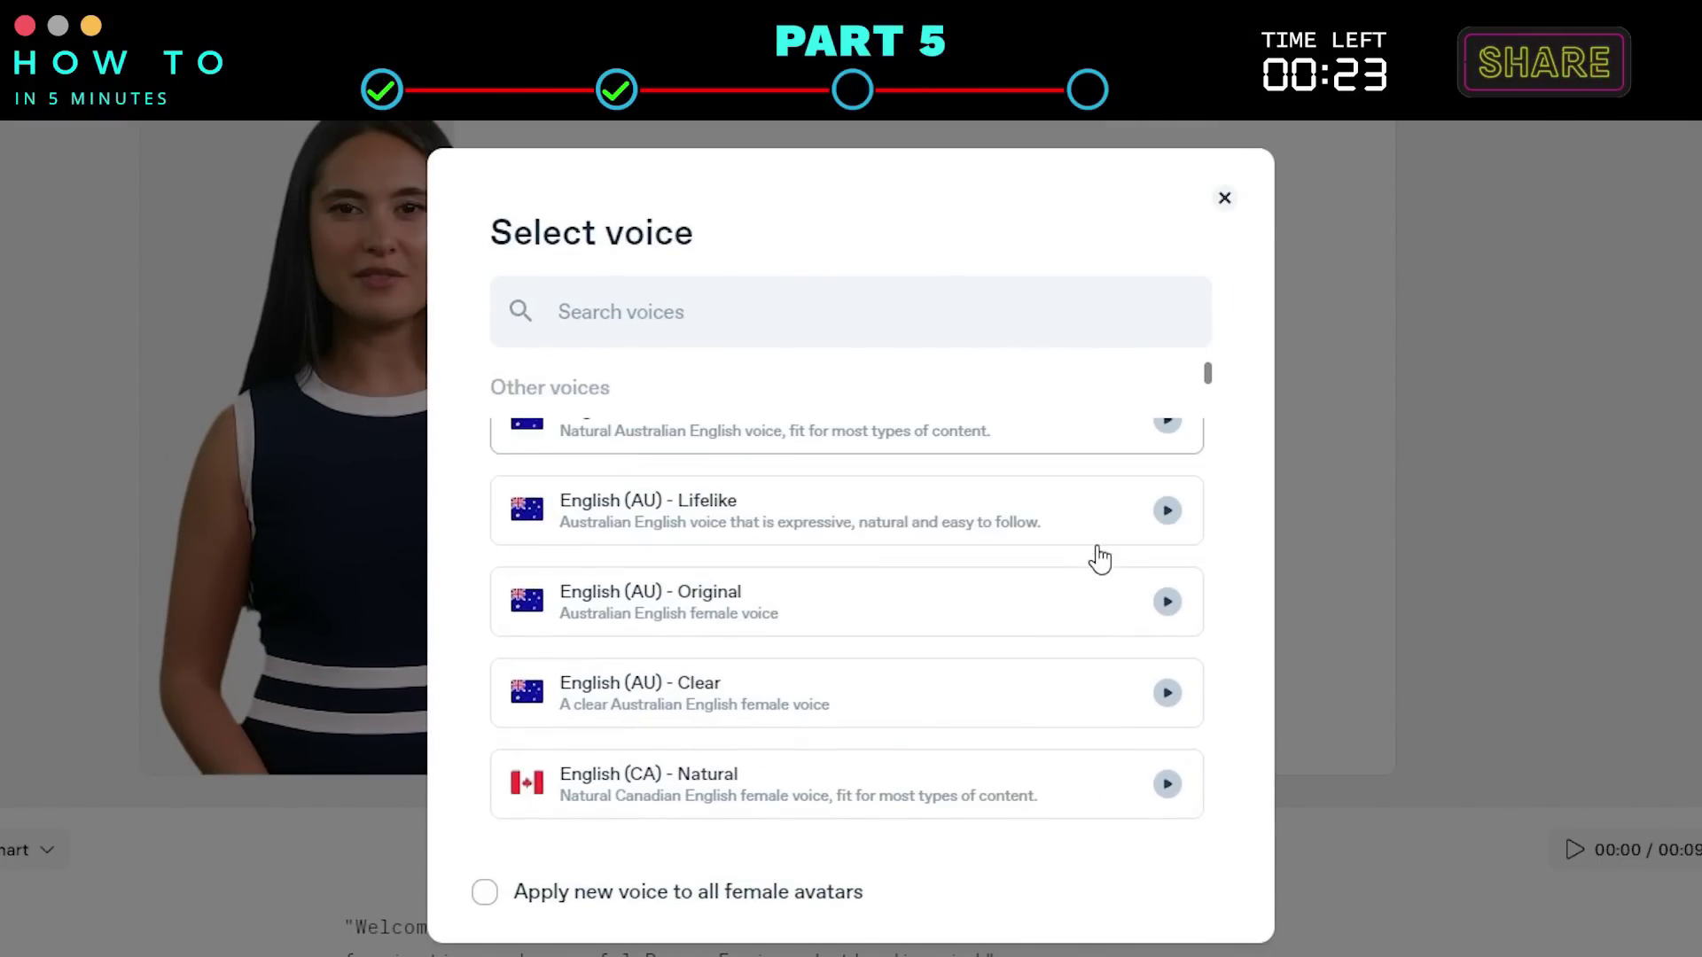
pyautogui.scroll(-3, 1099, 558)
pyautogui.scroll(-2, 1099, 559)
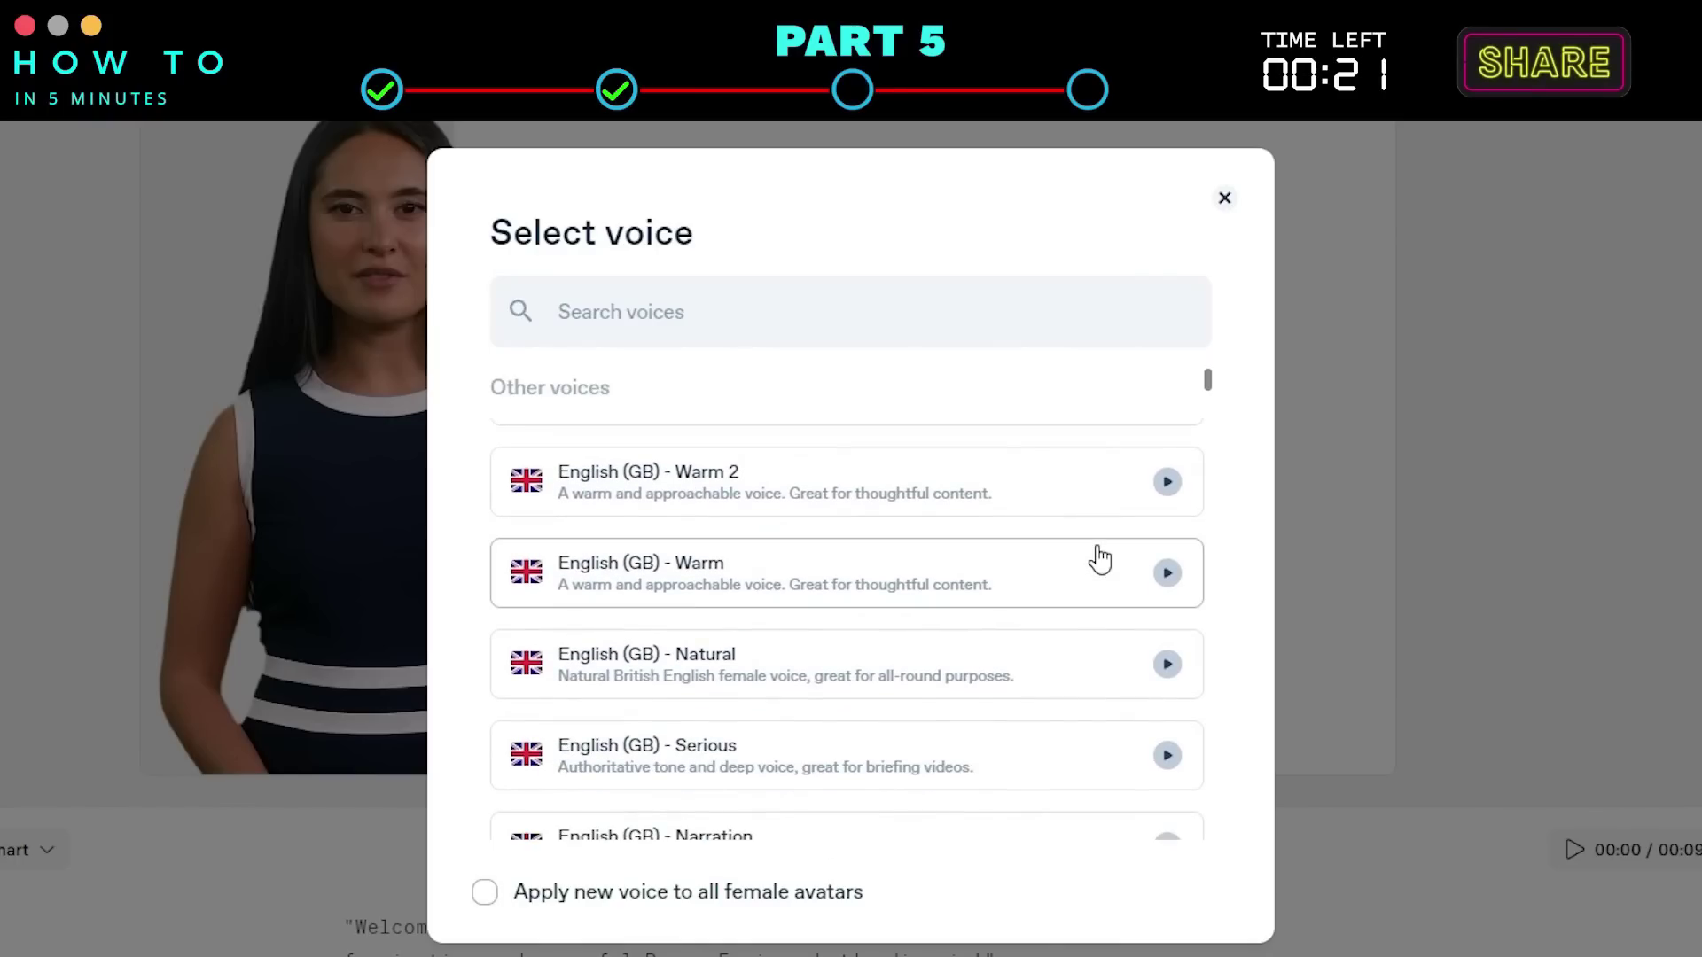
pyautogui.scroll(-1, 1099, 559)
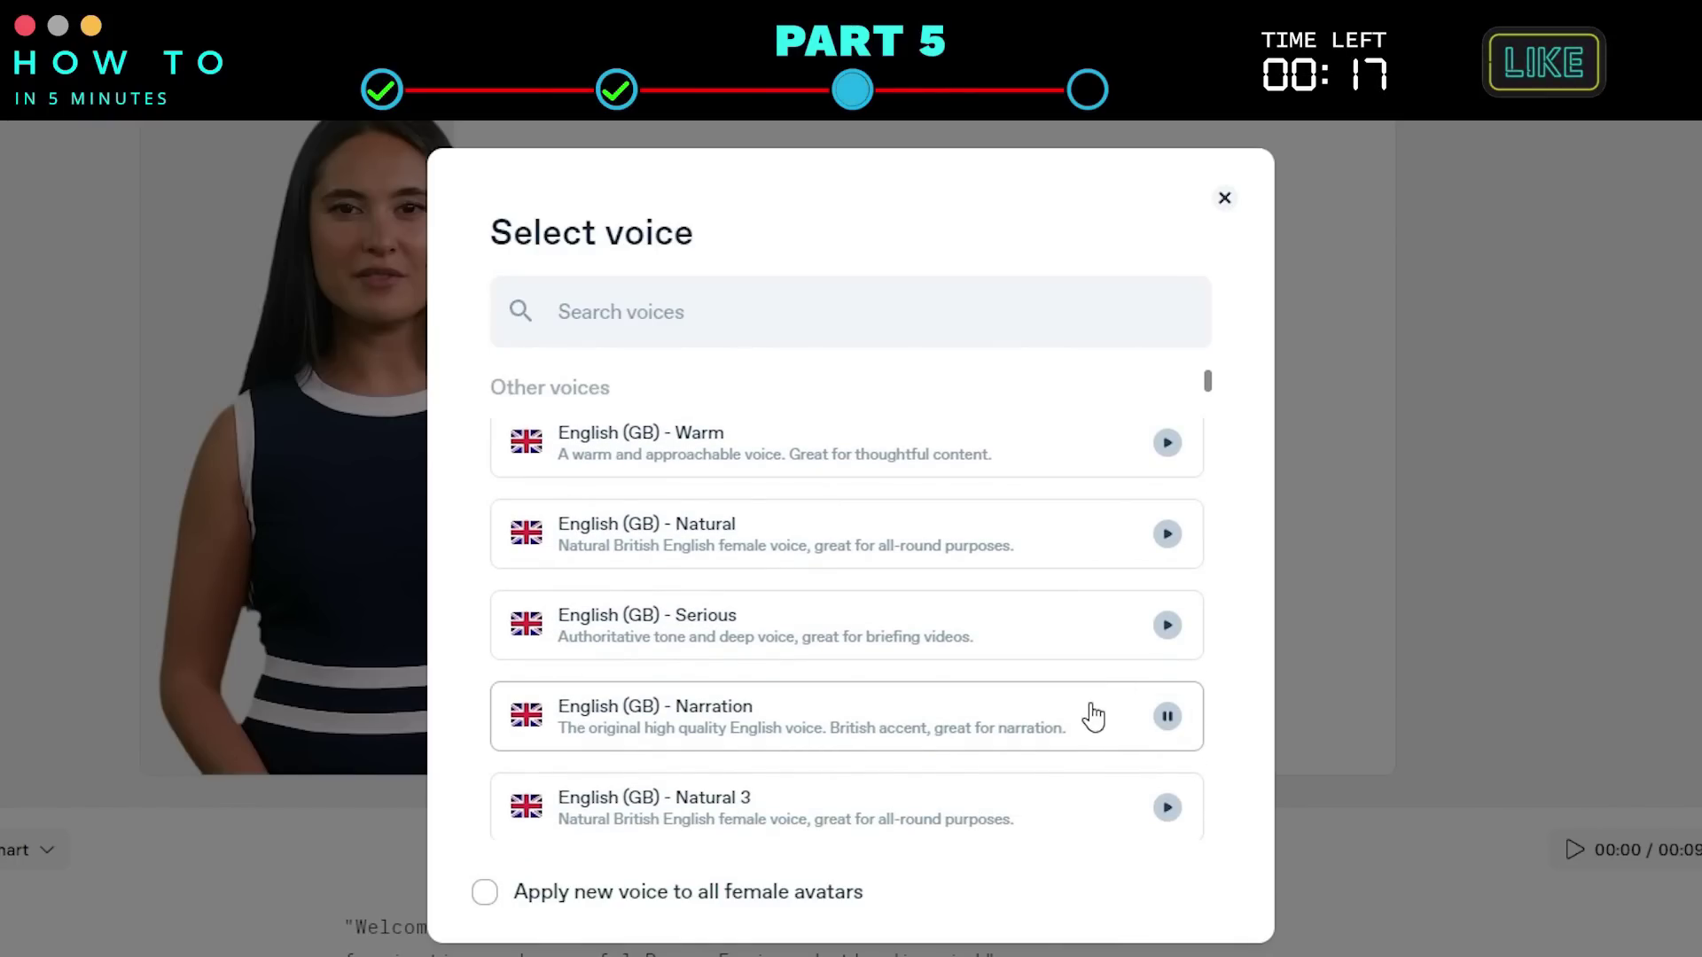
pyautogui.click(1062, 723)
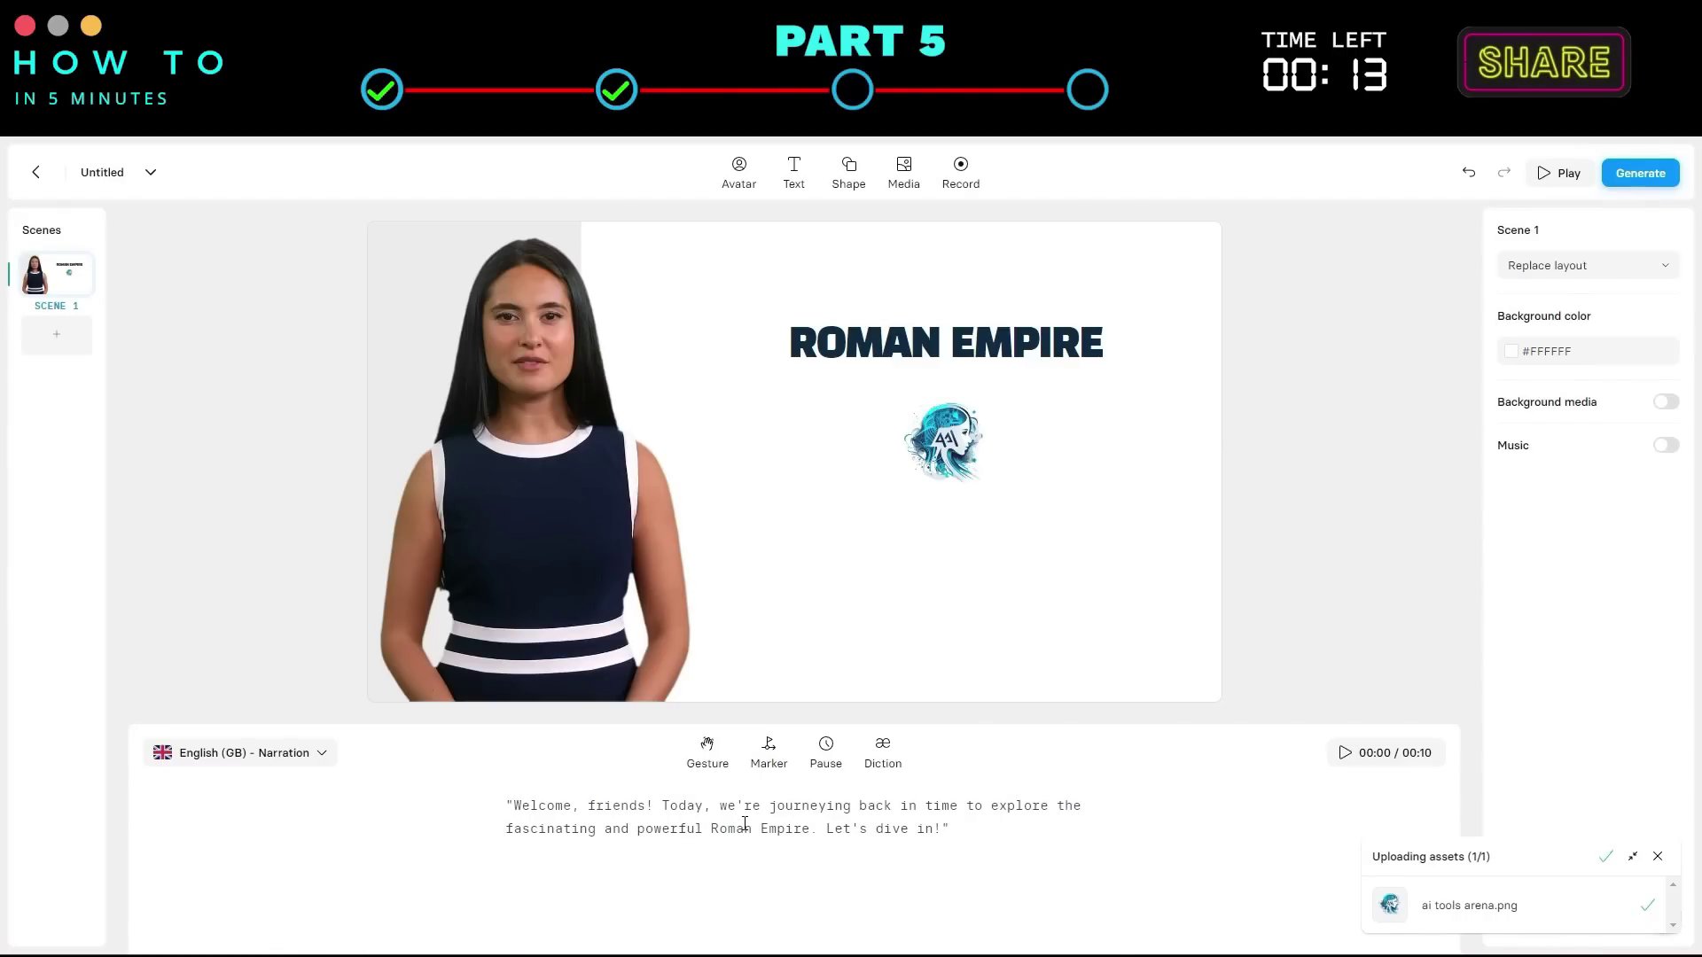
pyautogui.click(1345, 754)
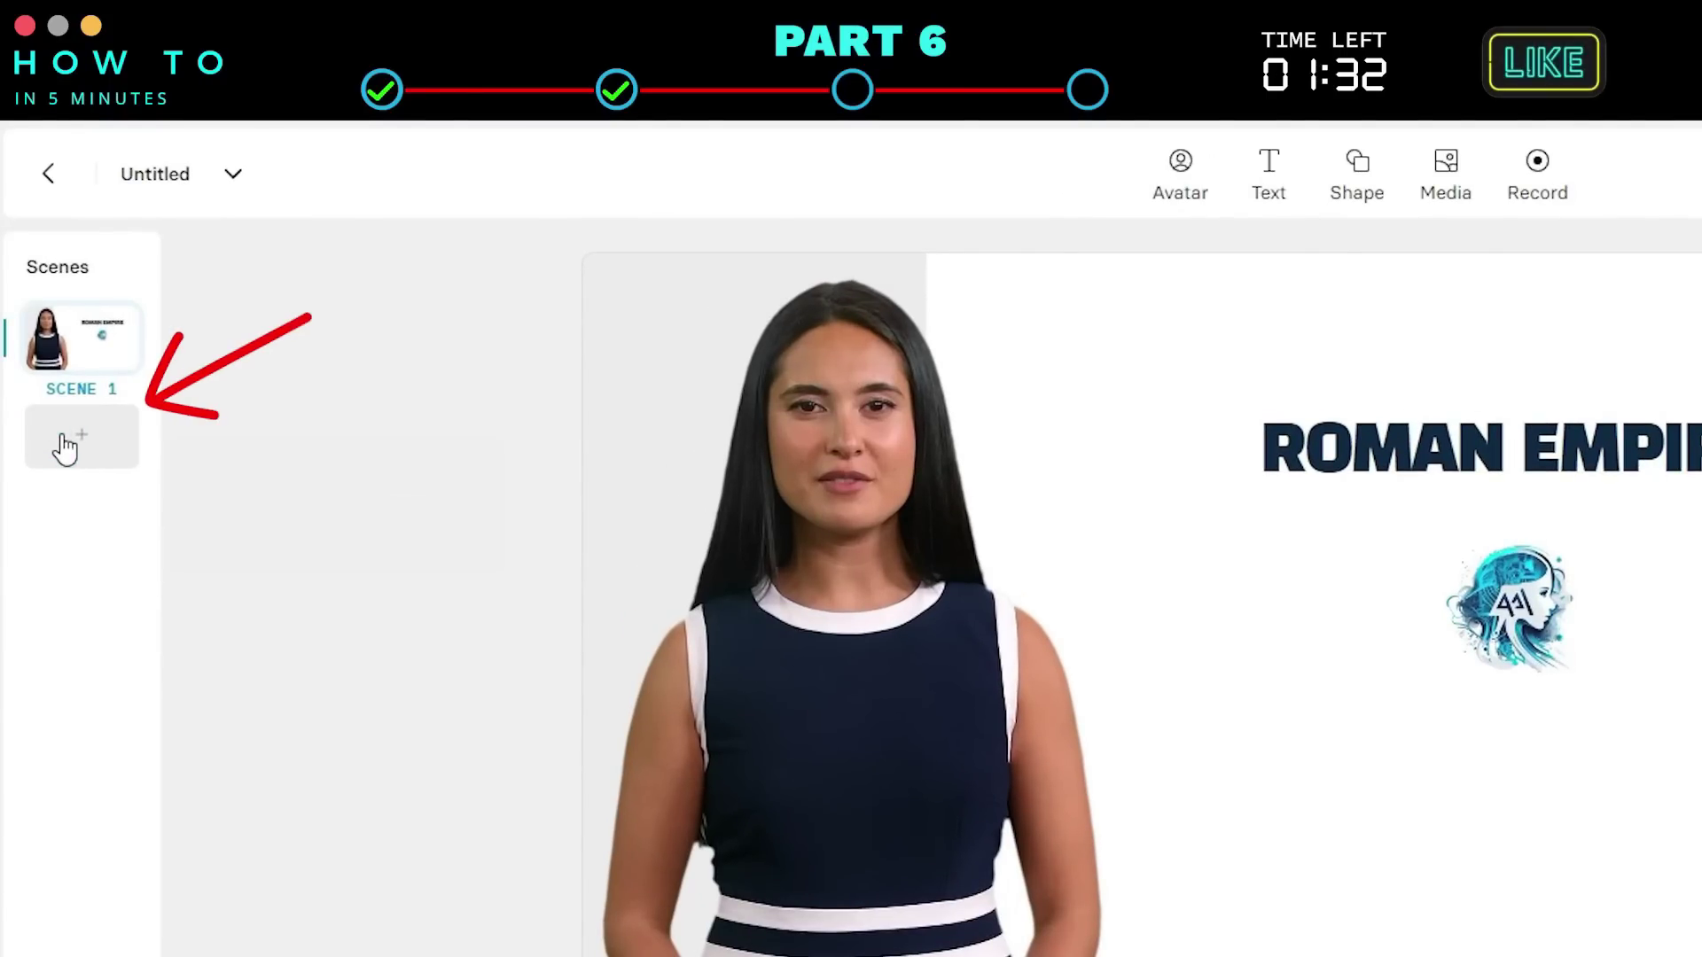
# Add a new blank scene as Scene 2
pyautogui.click(66, 450)
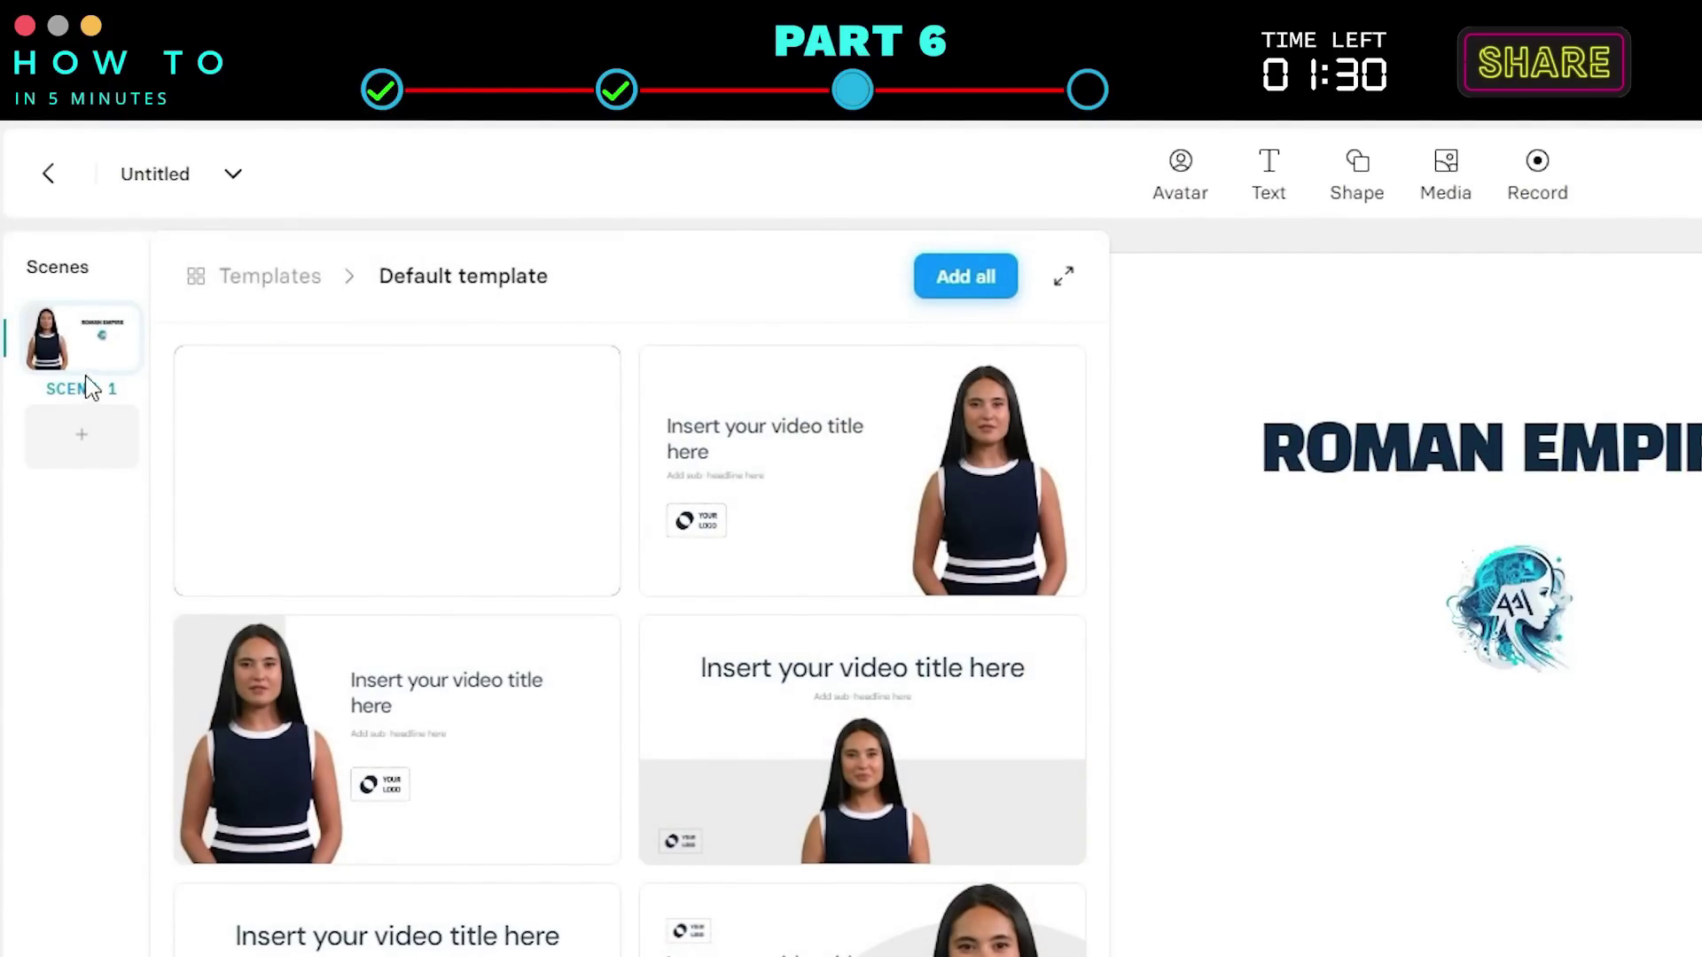
pyautogui.moveTo(413, 399)
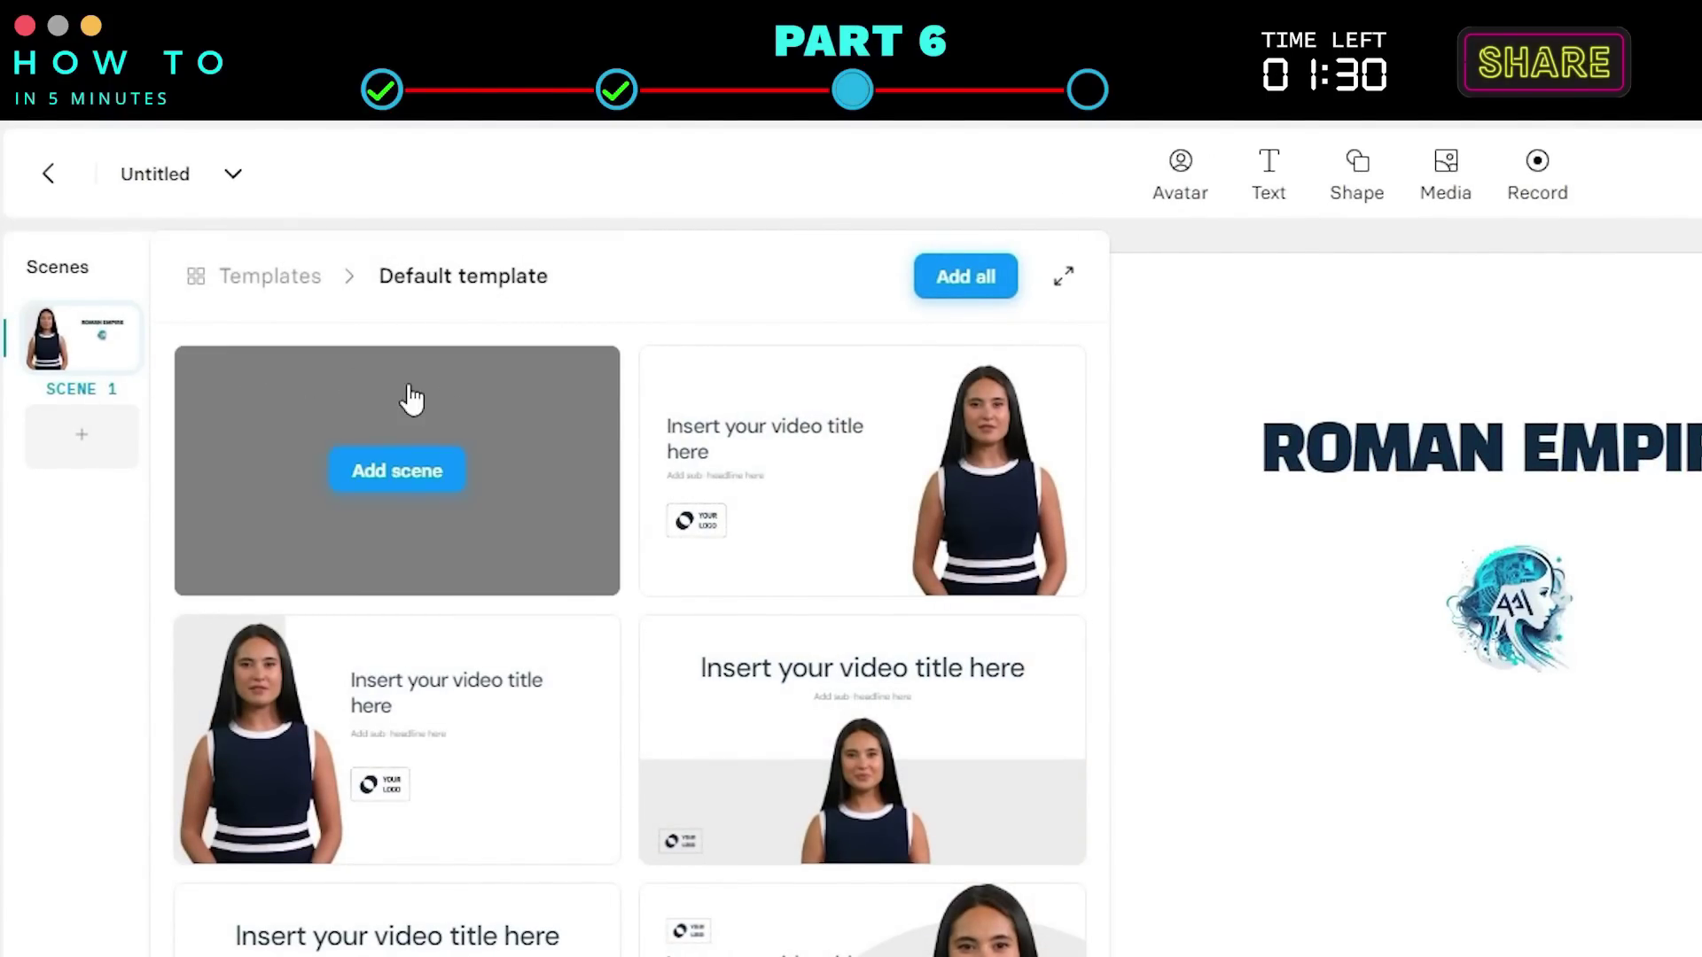
pyautogui.click(414, 465)
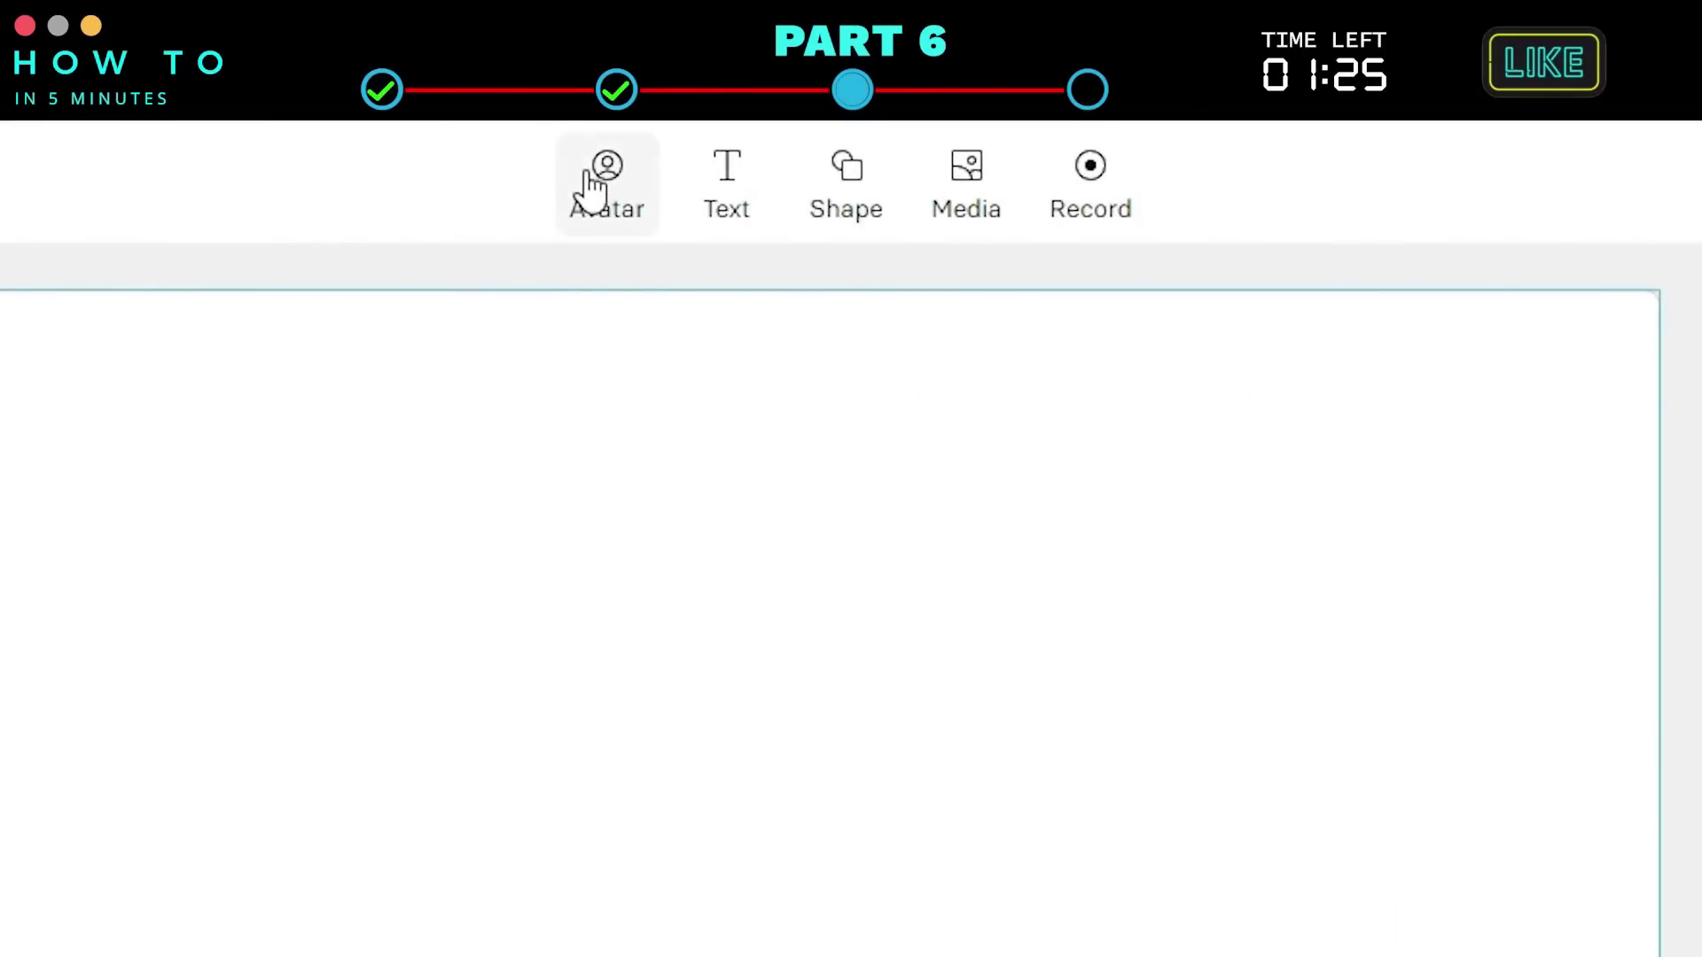
# Place the red-turtleneck presenter in the scene's lower-right corner
pyautogui.click(592, 185)
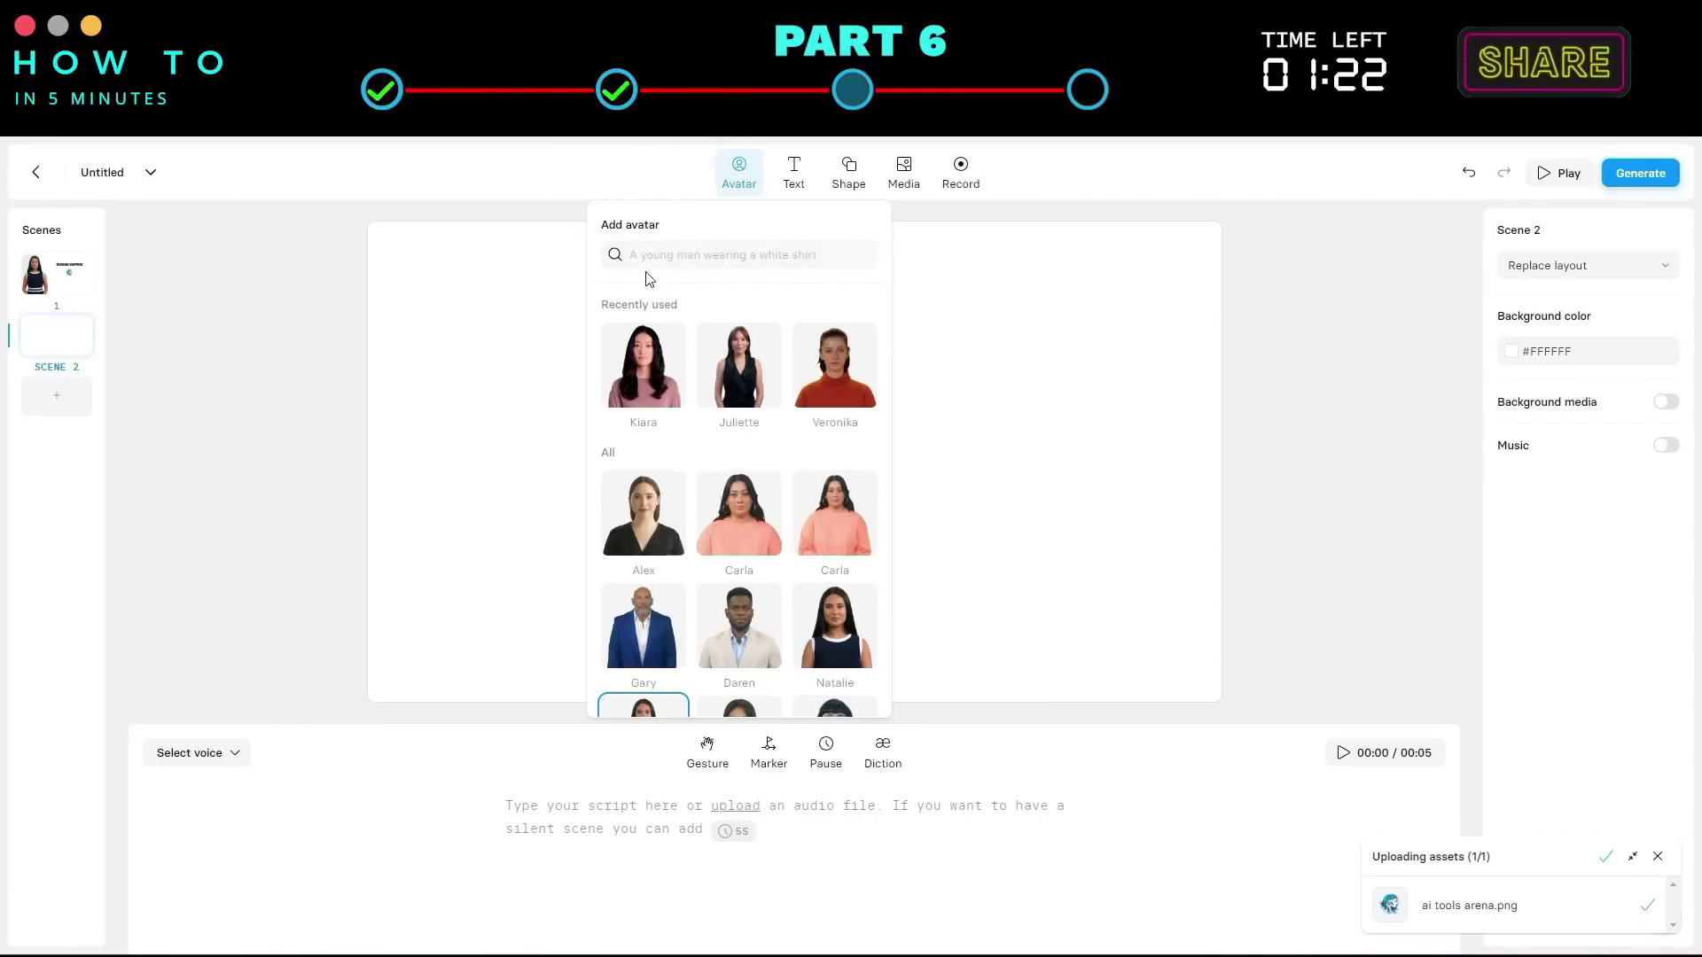
pyautogui.click(836, 358)
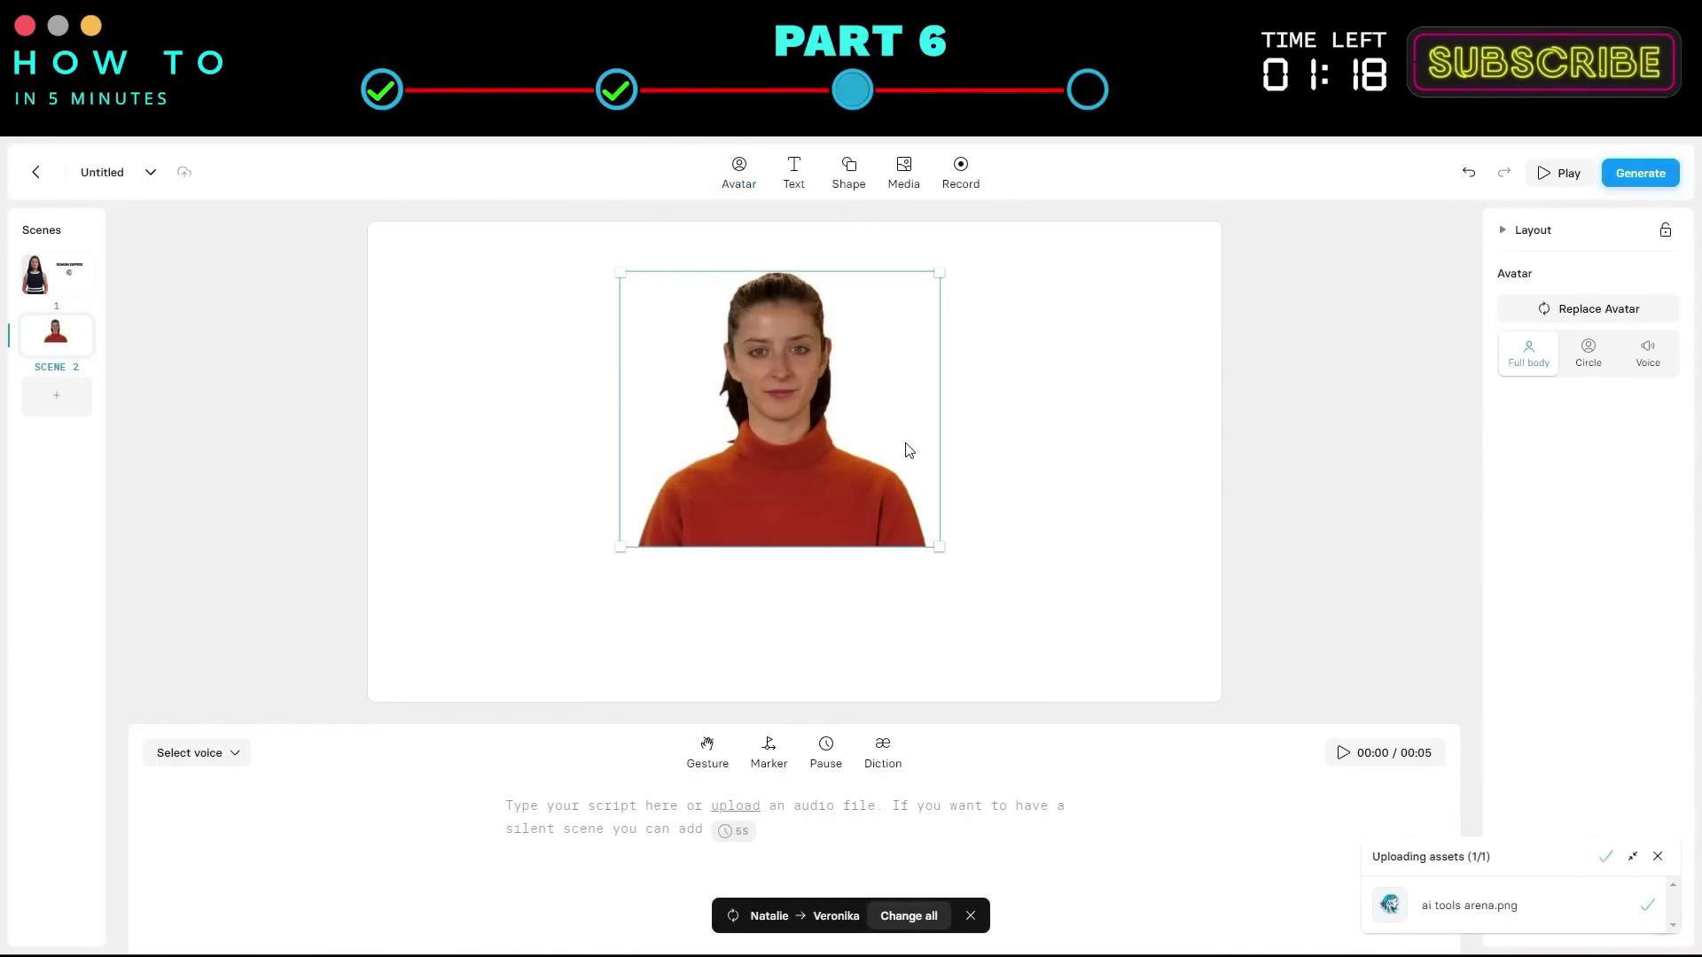
pyautogui.moveTo(890, 522); pyautogui.dragTo(1083, 610)
# Search stock images for 'TV' and add the TV-on-wall image to Scene 2
pyautogui.click(772, 384)
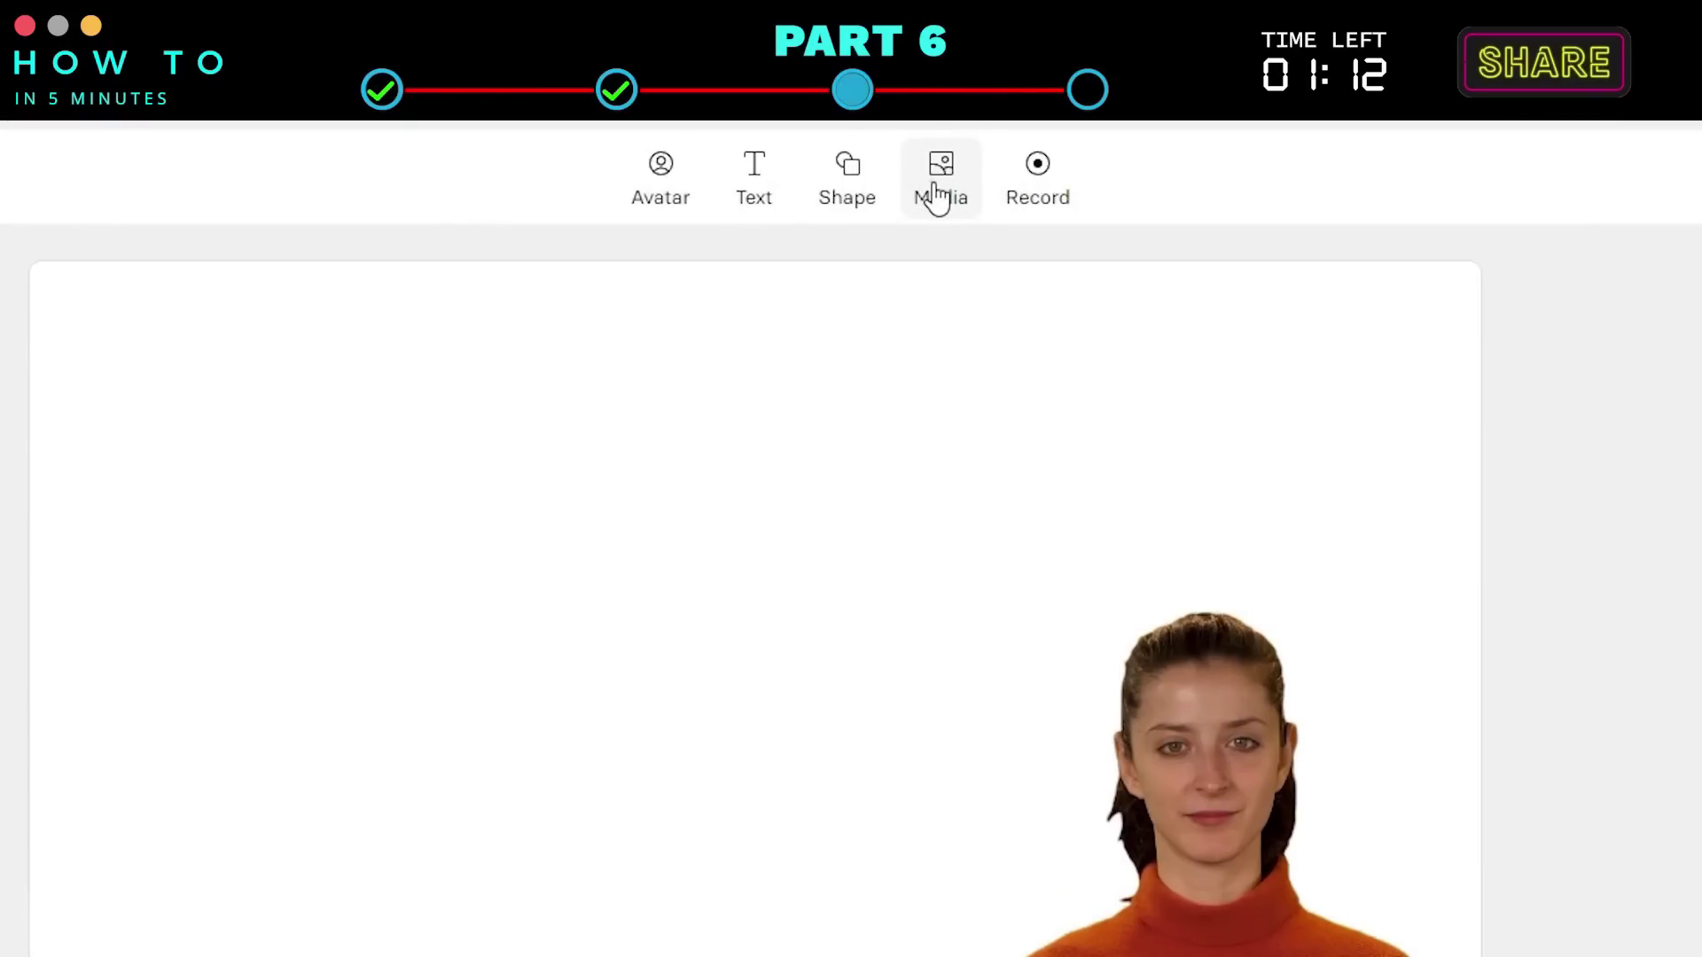
pyautogui.click(903, 170)
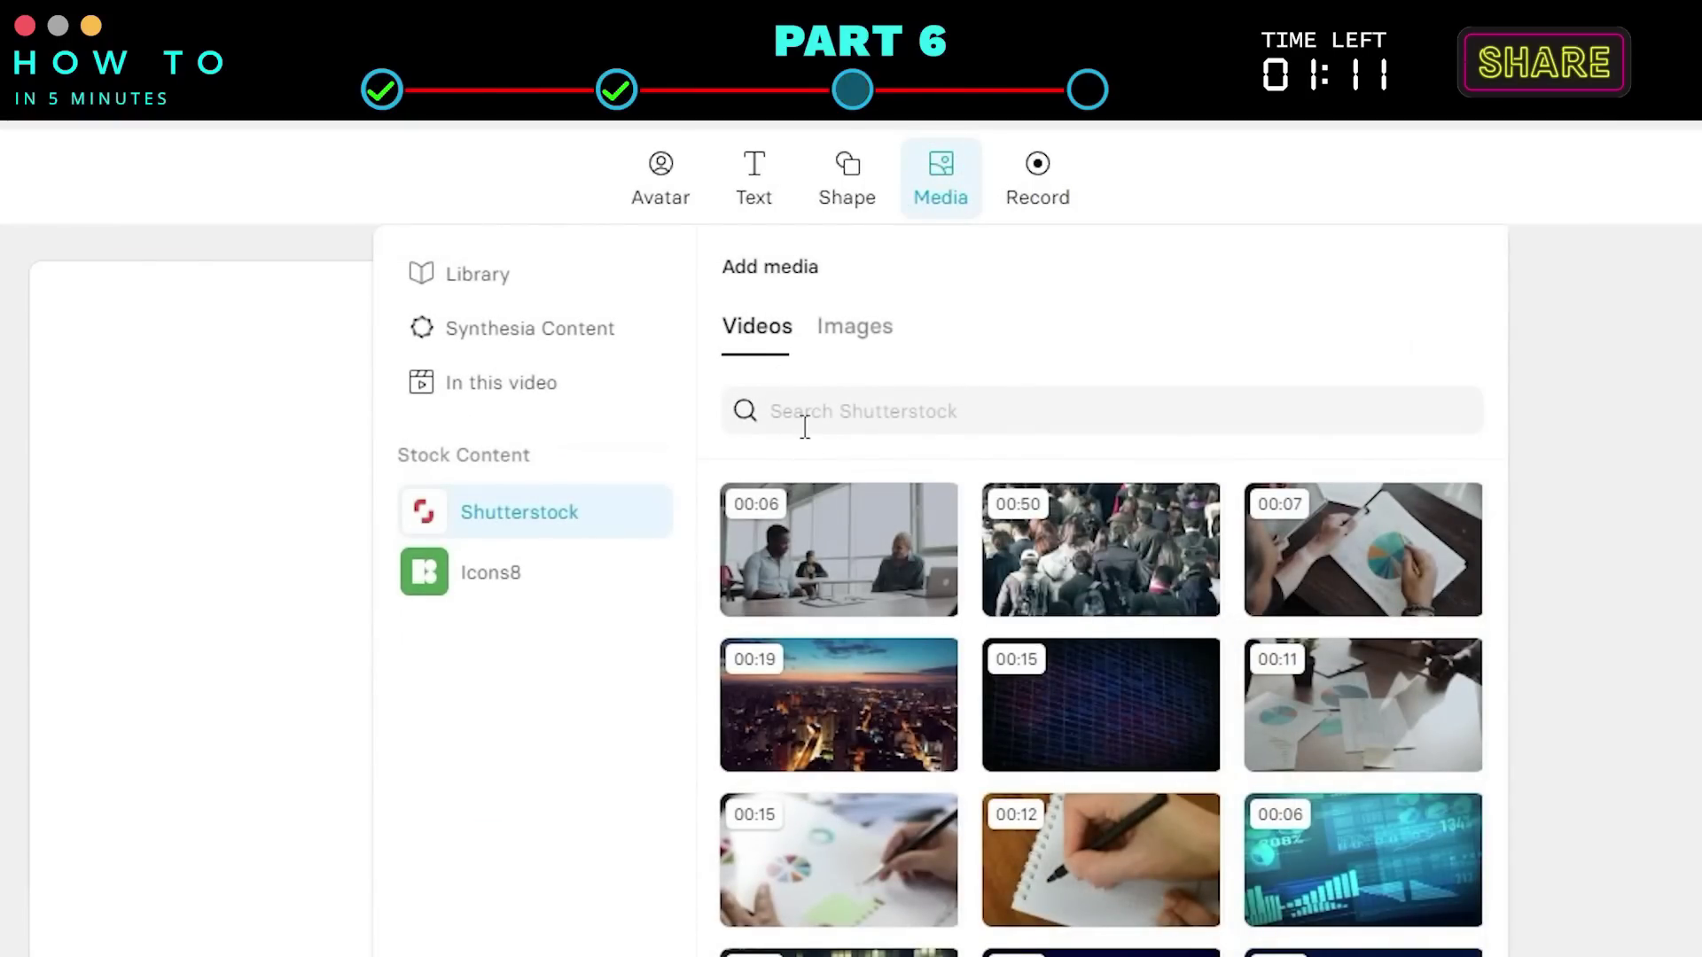
pyautogui.click(851, 326)
pyautogui.click(816, 413)
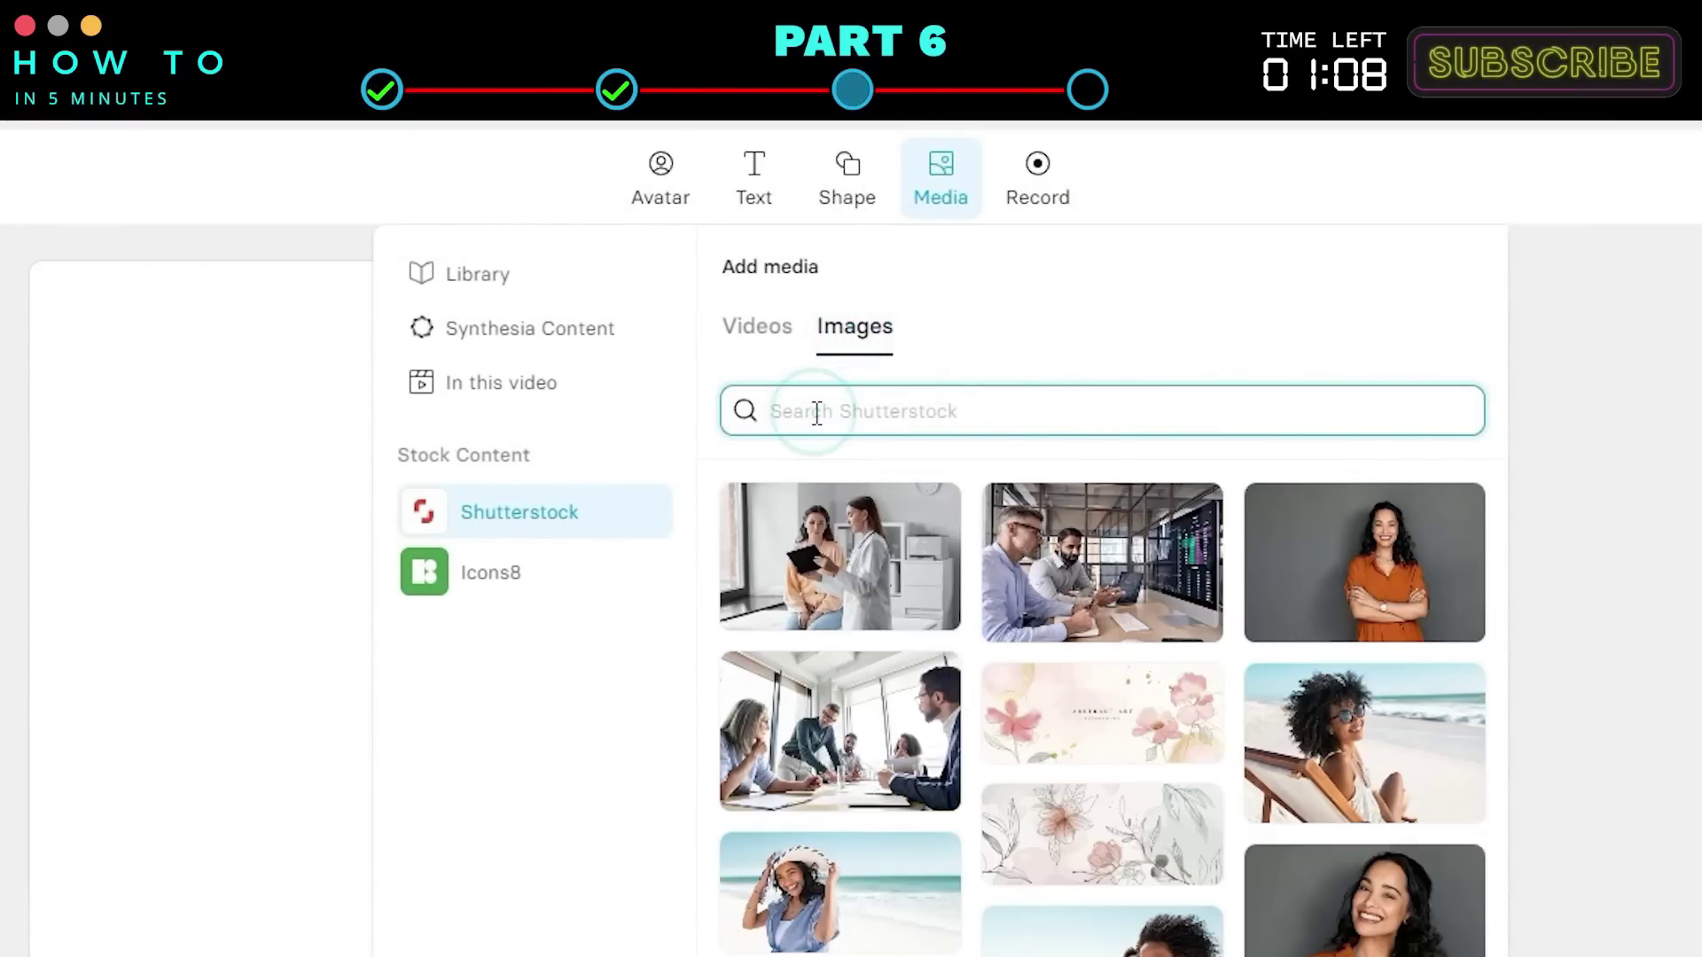
pyautogui.write('TV')
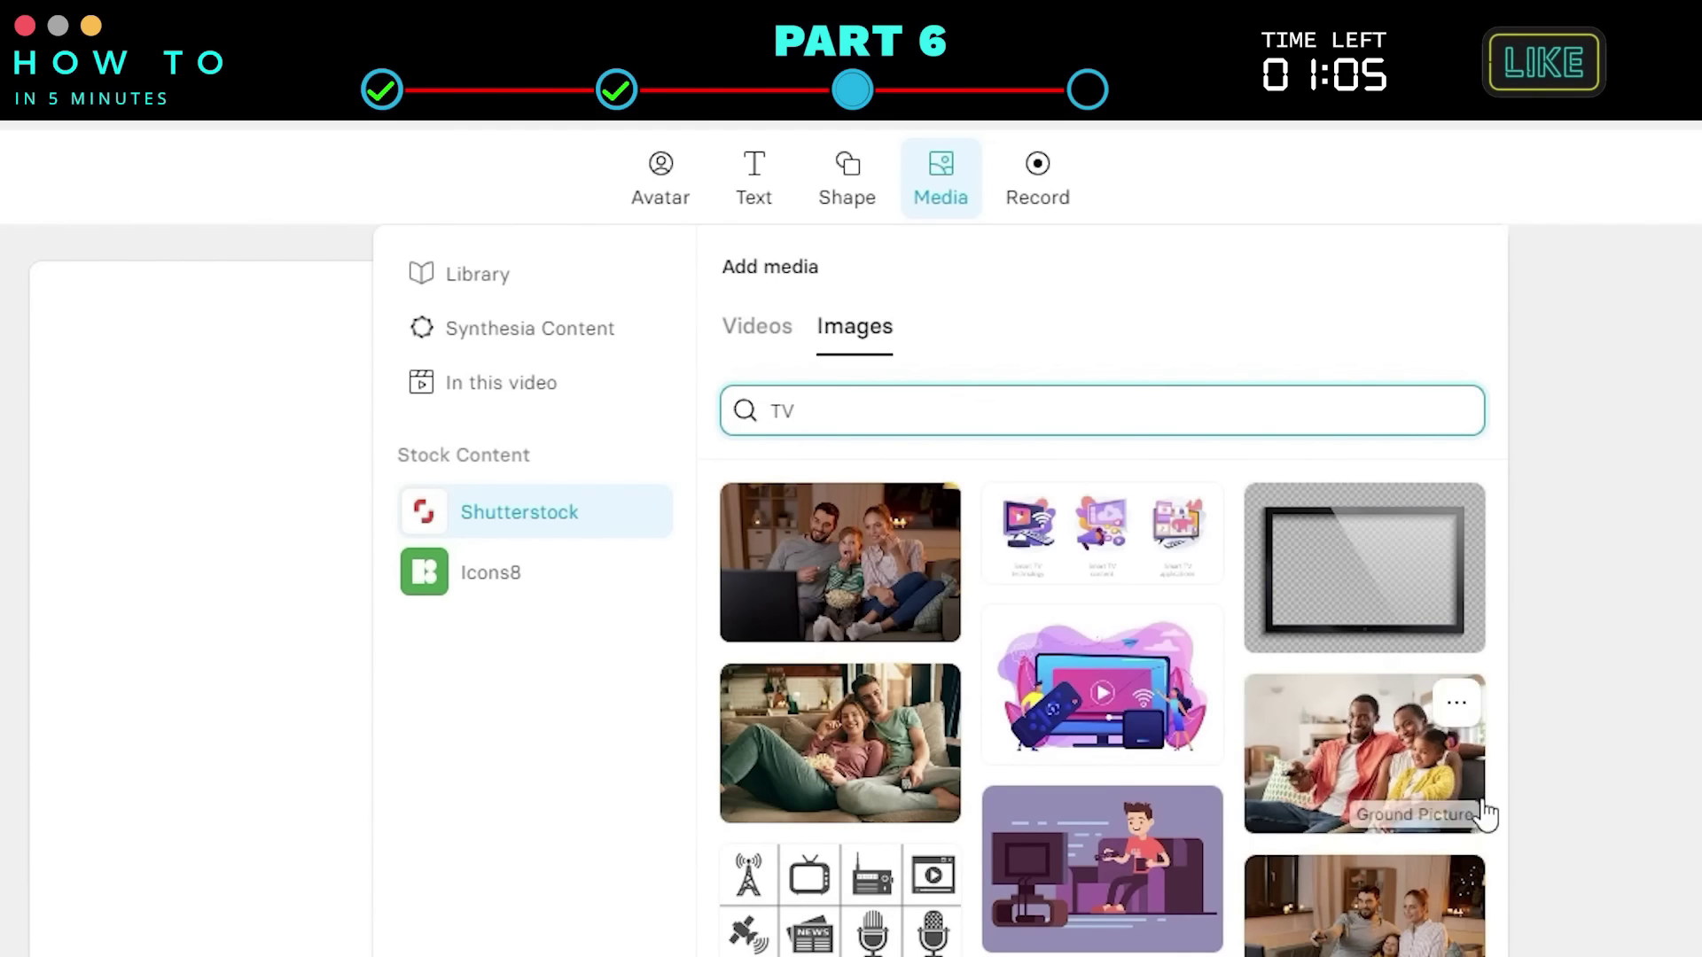
pyautogui.scroll(-5, 1316, 827)
pyautogui.scroll(-10, 1316, 827)
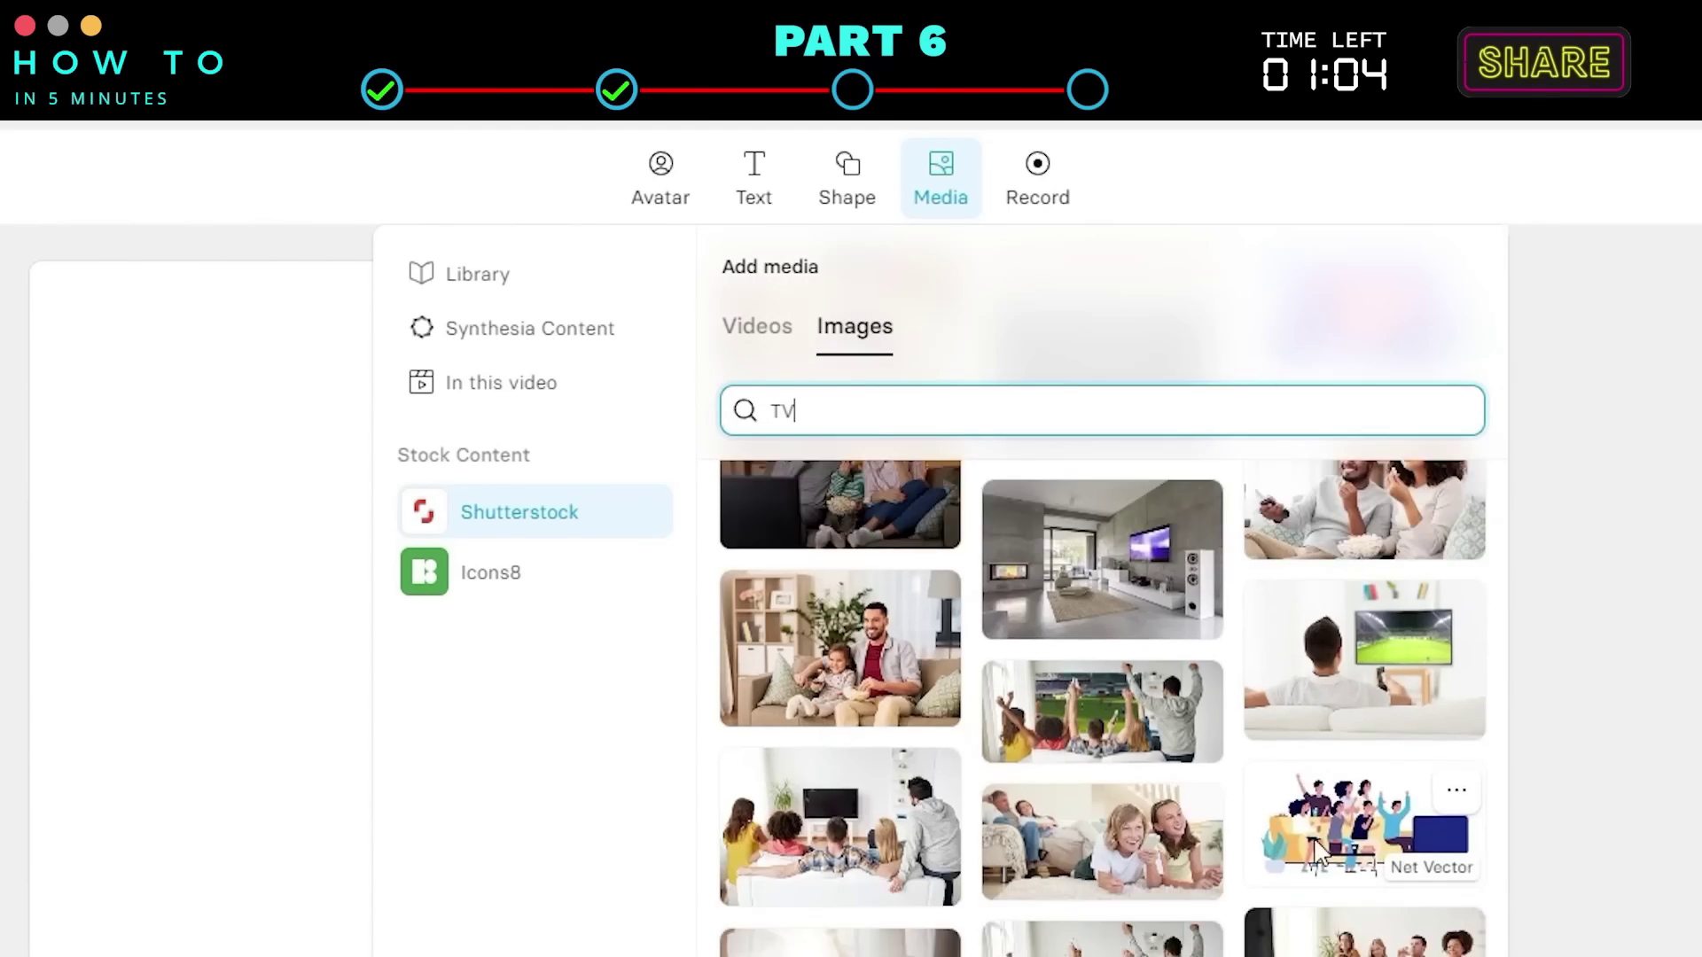
pyautogui.click(1364, 644)
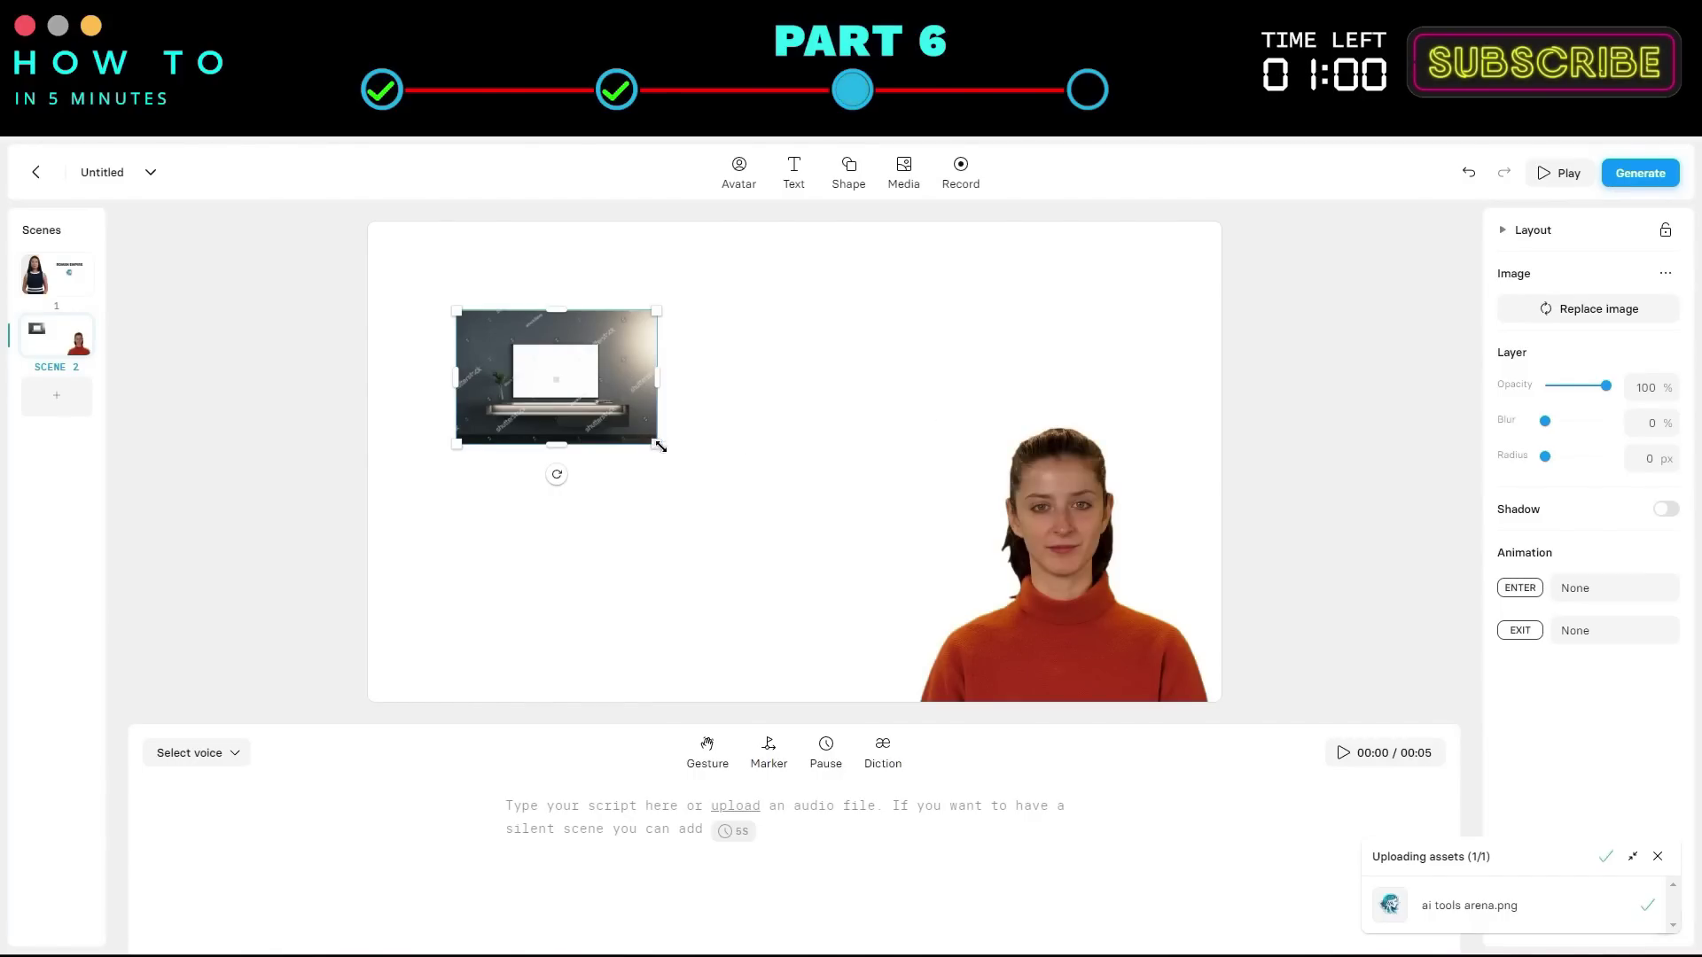
# Stretch the TV image to cover the whole scene and send it to the back
pyautogui.moveTo(658, 443); pyautogui.dragTo(1103, 723)
pyautogui.moveTo(455, 309); pyautogui.dragTo(240, 200)
pyautogui.moveTo(796, 529); pyautogui.dragTo(793, 492)
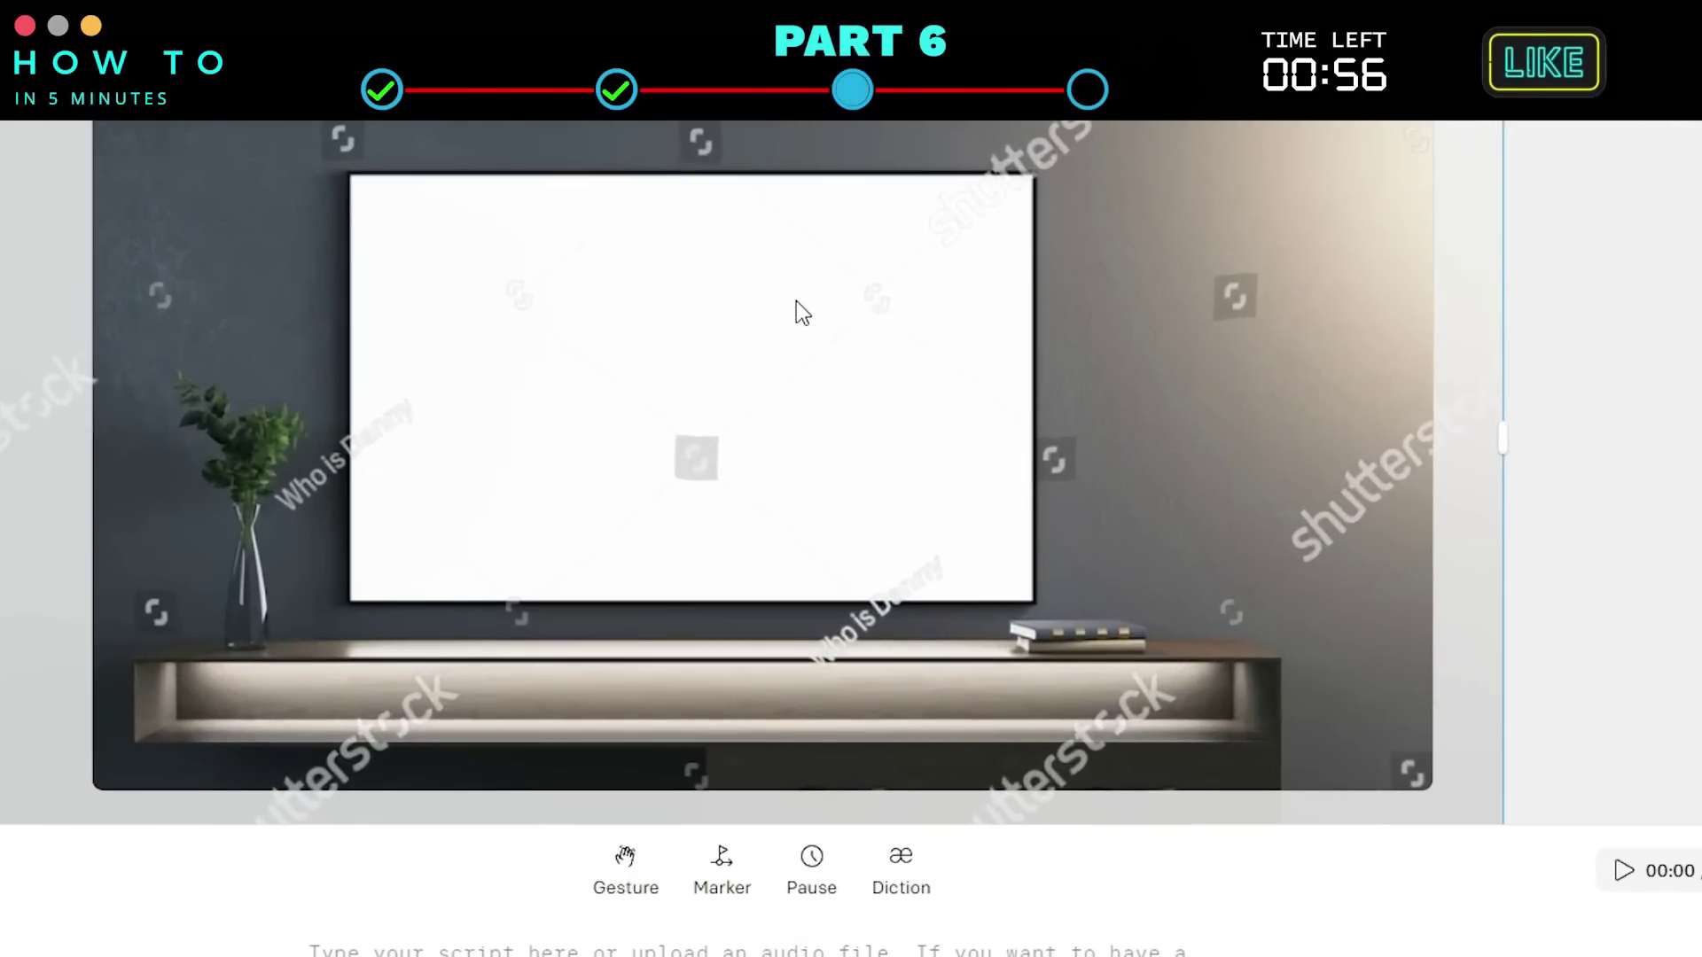
pyautogui.rightClick(815, 387)
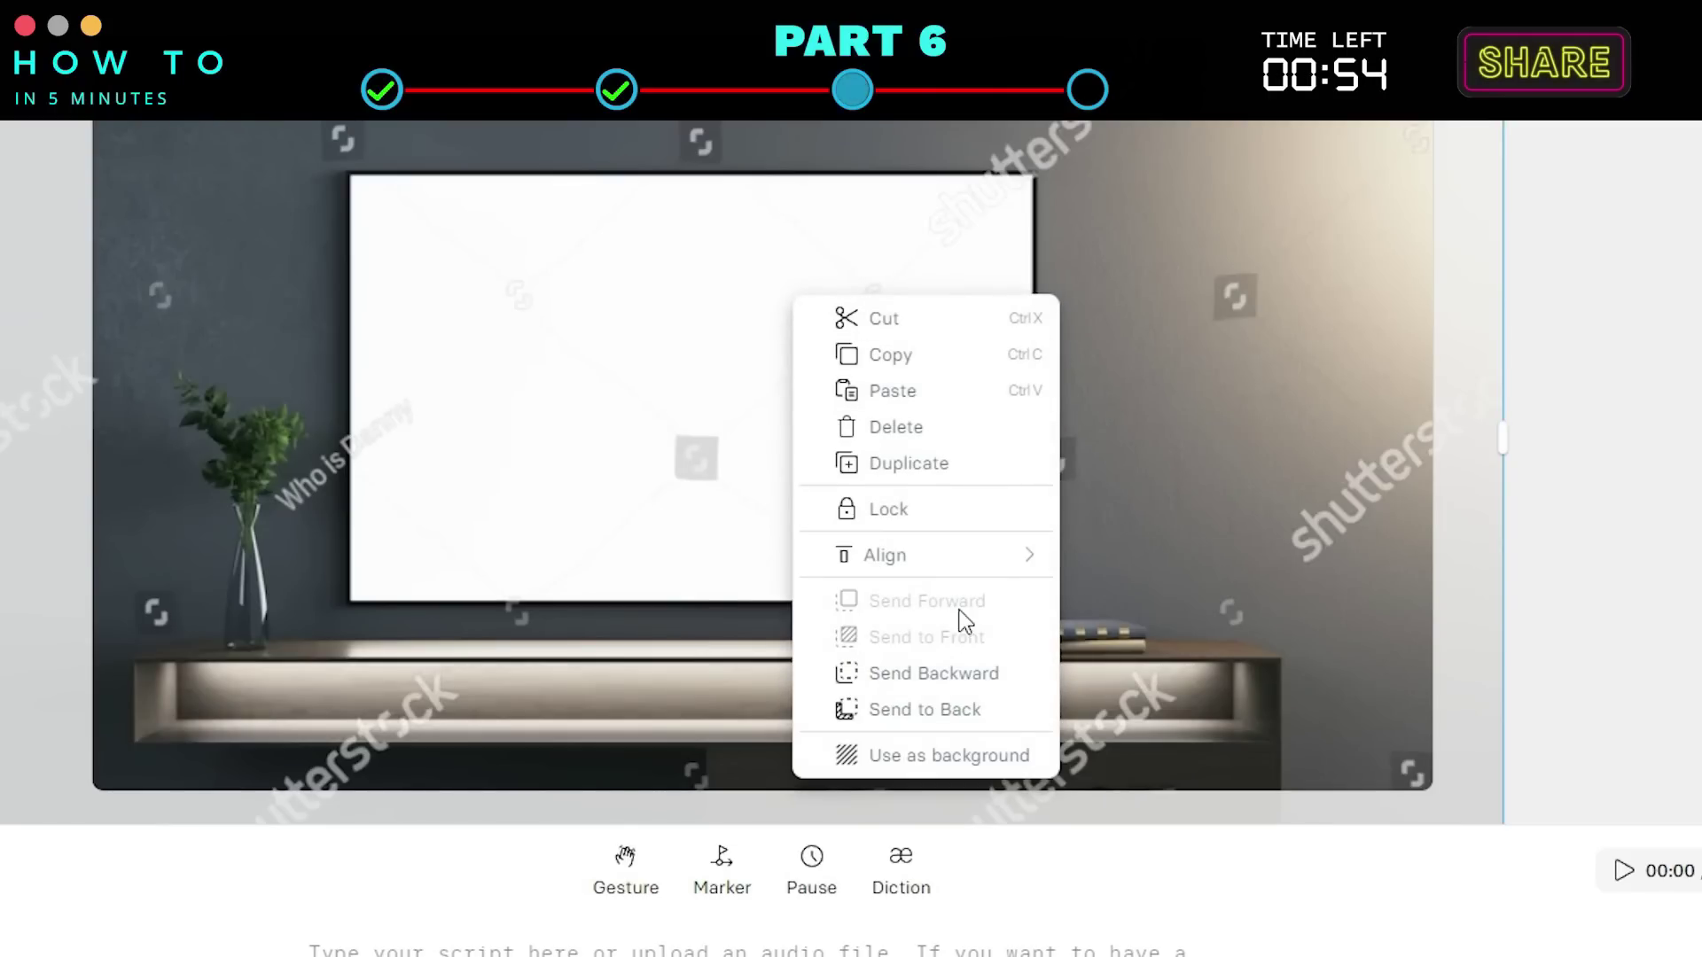
pyautogui.click(897, 716)
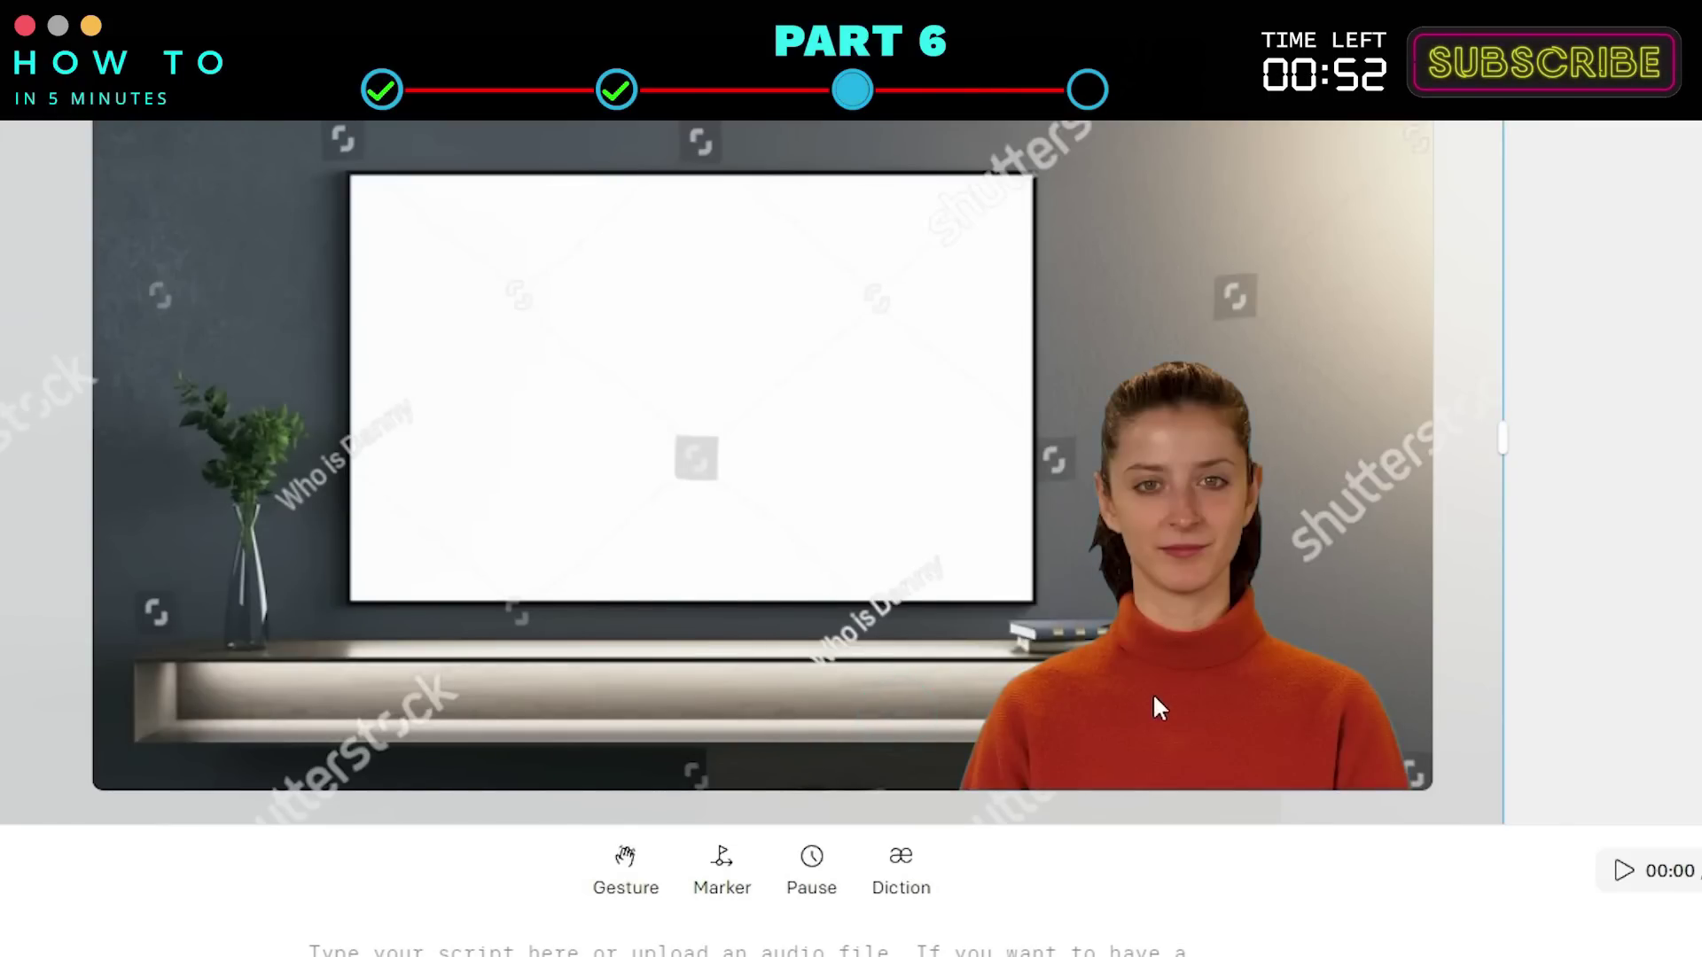
# Shrink the presenter slightly, then copy Bard's first Roman Empire paragraph
pyautogui.click(1170, 678)
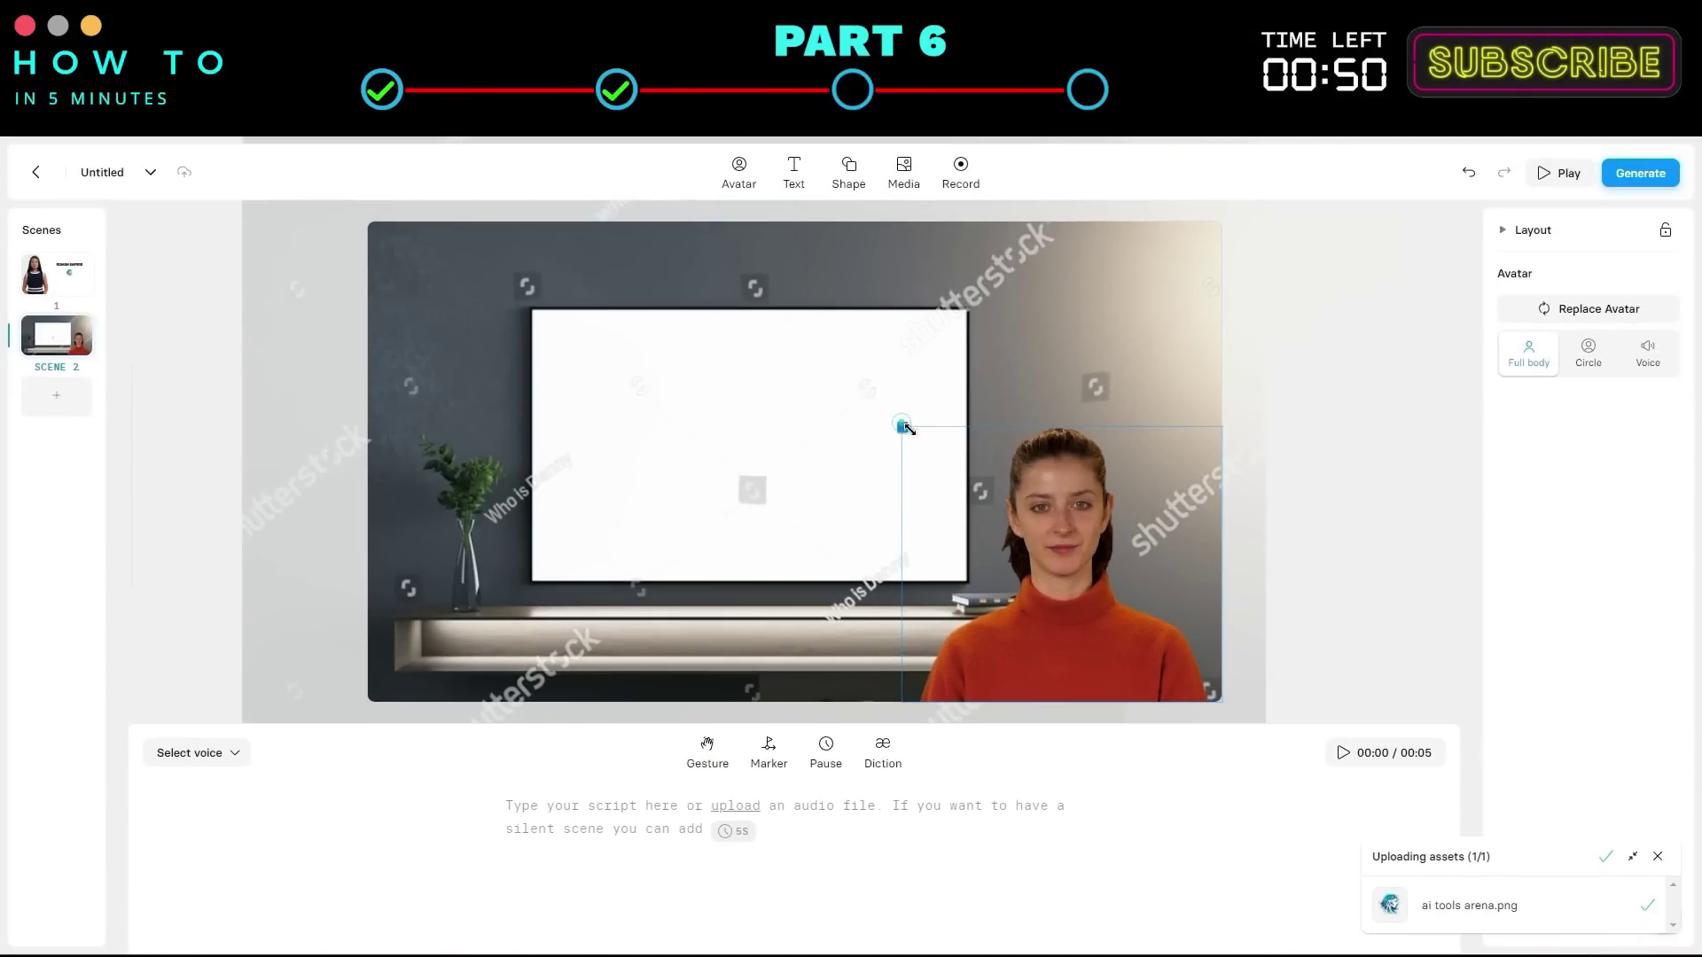
pyautogui.moveTo(932, 360); pyautogui.dragTo(965, 499)
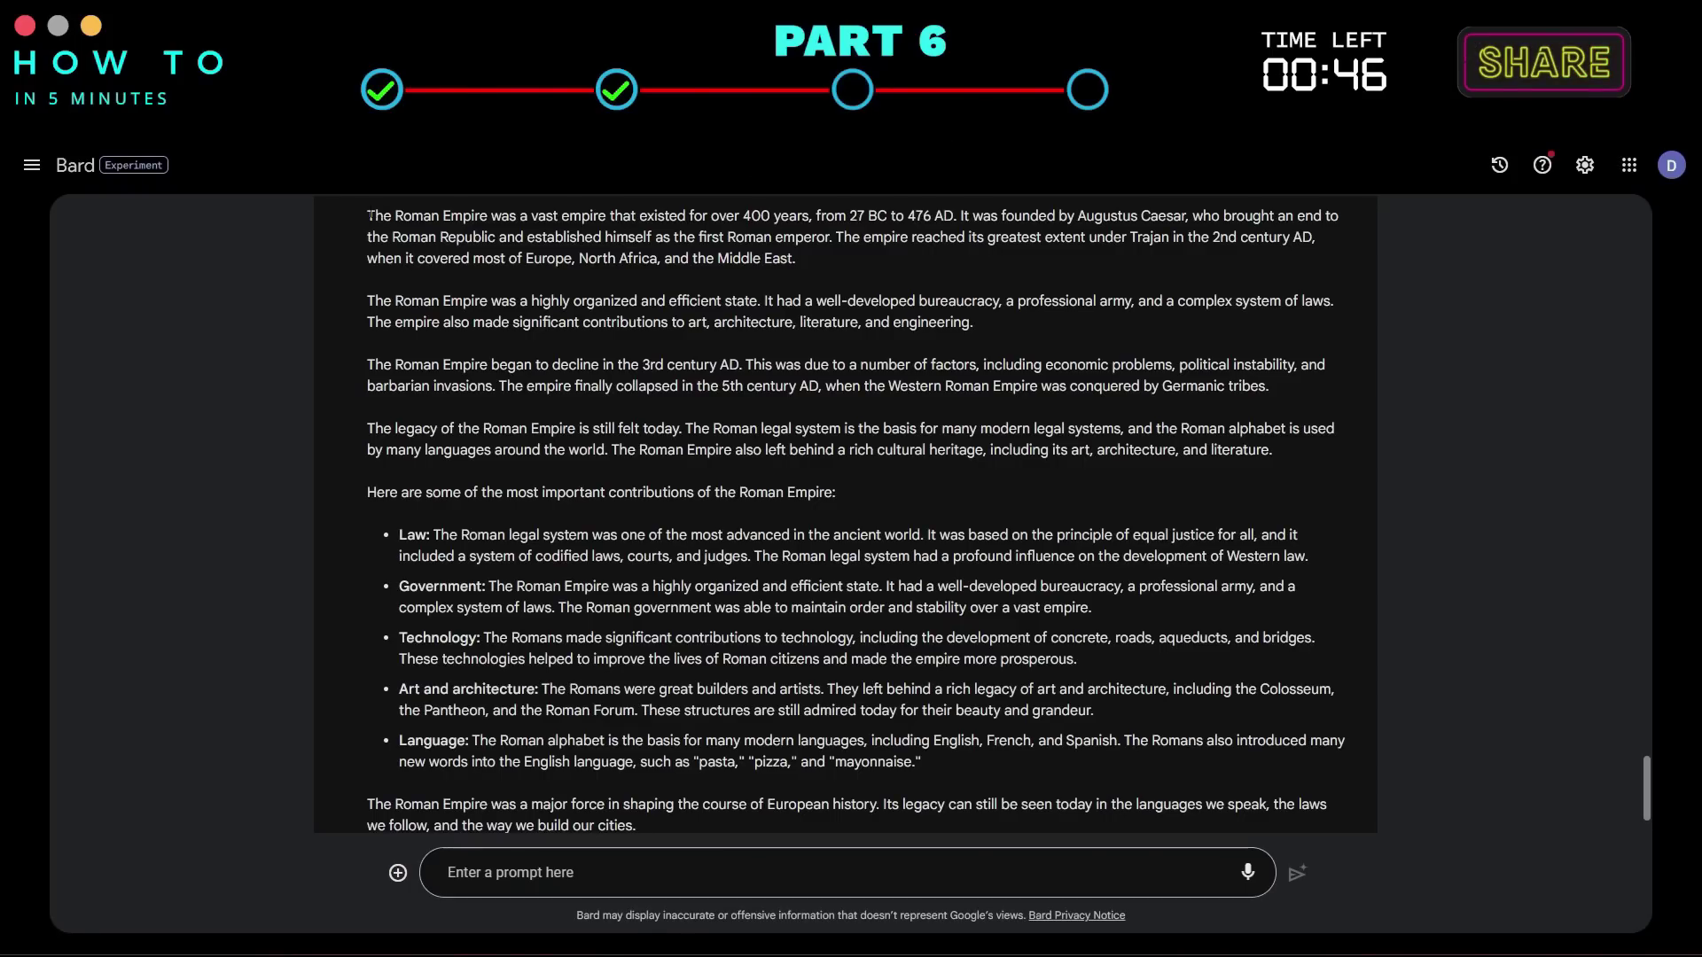
pyautogui.moveTo(367, 215); pyautogui.dragTo(796, 258)
pyautogui.hotkey('ctrl', 'c')
pyautogui.rightClick(830, 232)
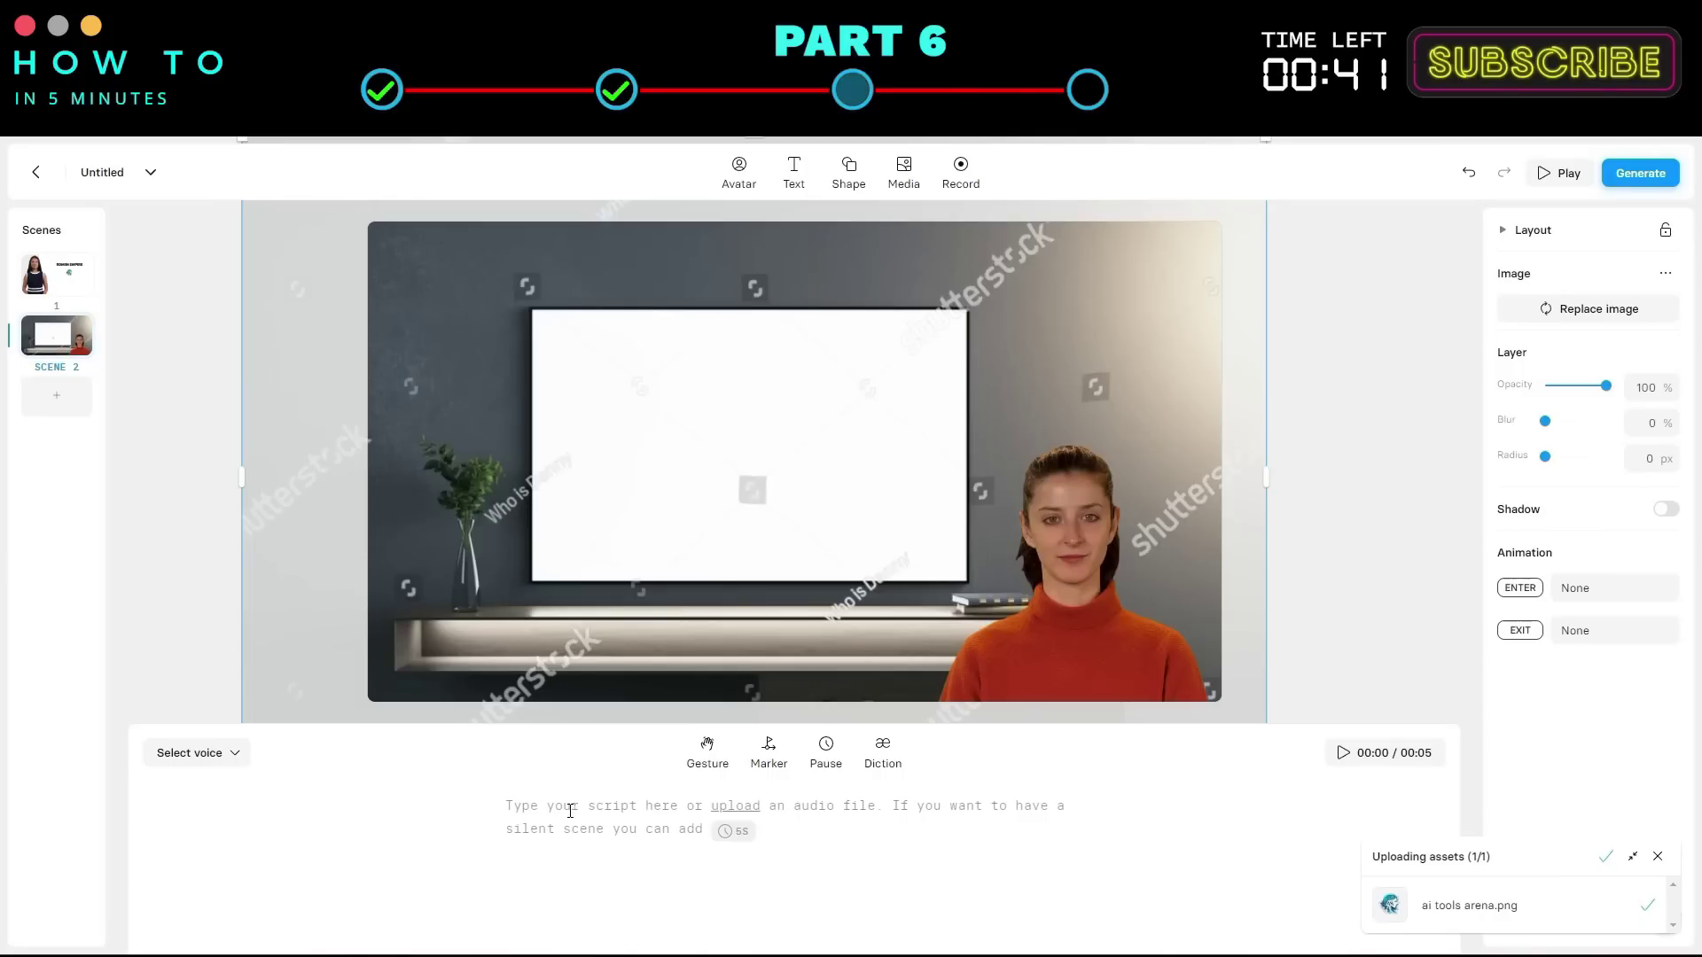
# Paste Bard's opening Roman Empire paragraph into Scene 2's script and preview the narration
pyautogui.click(564, 807)
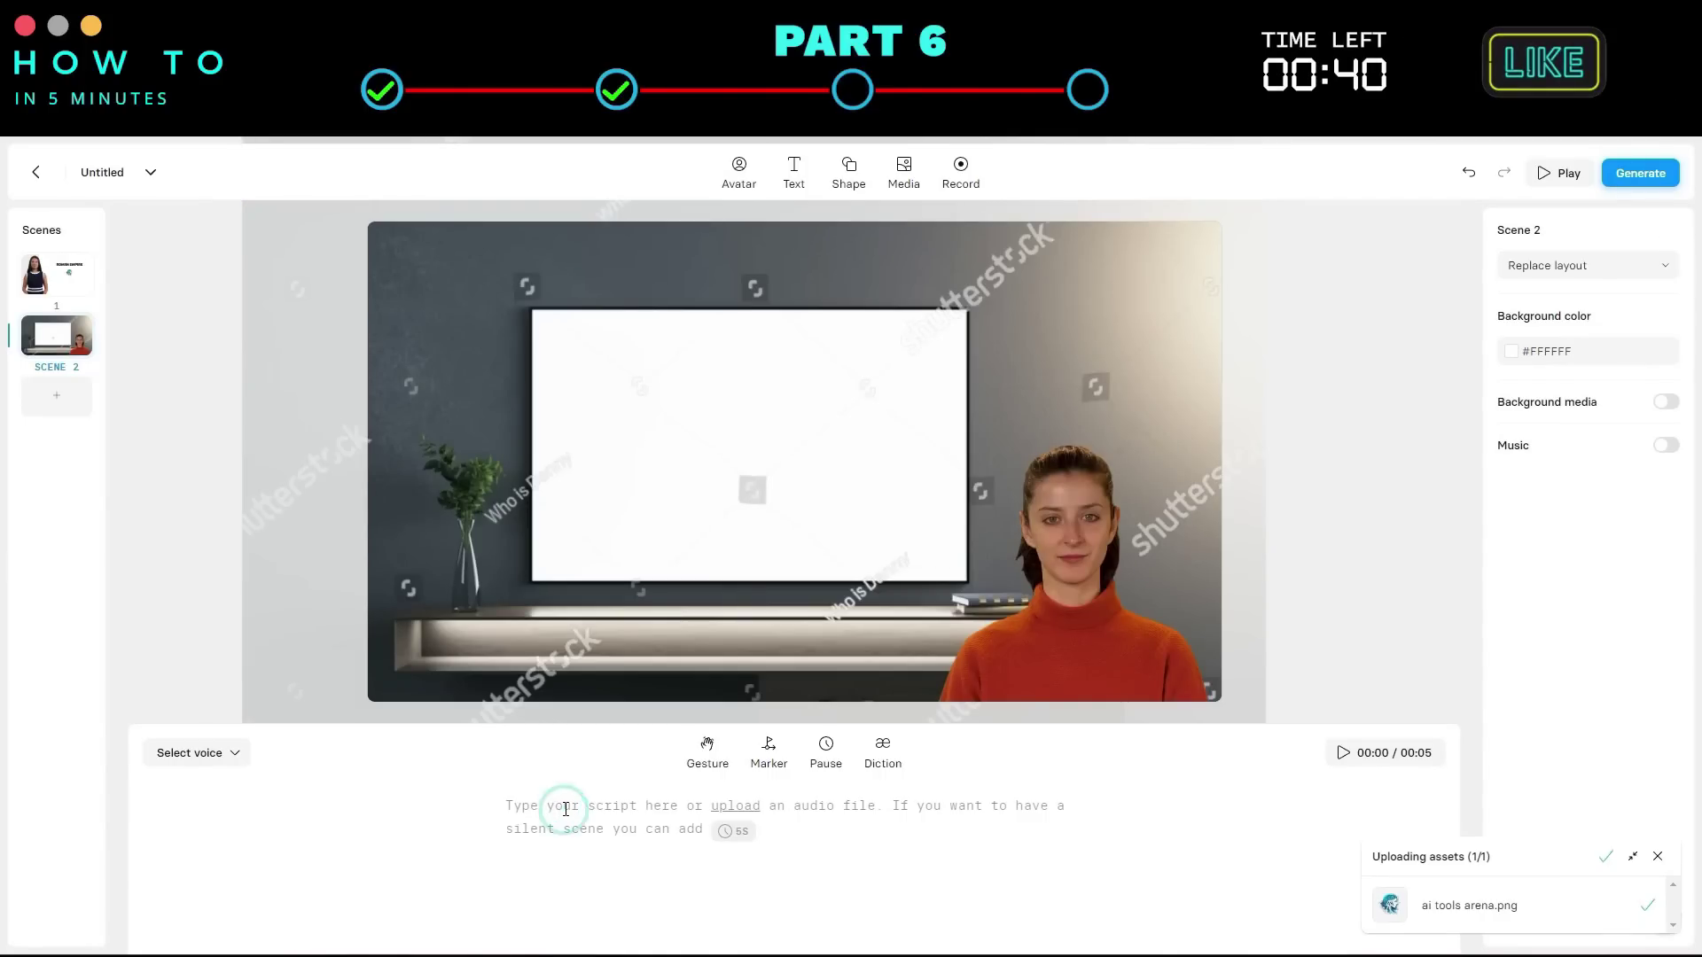
pyautogui.hotkey('ctrl', 'v')
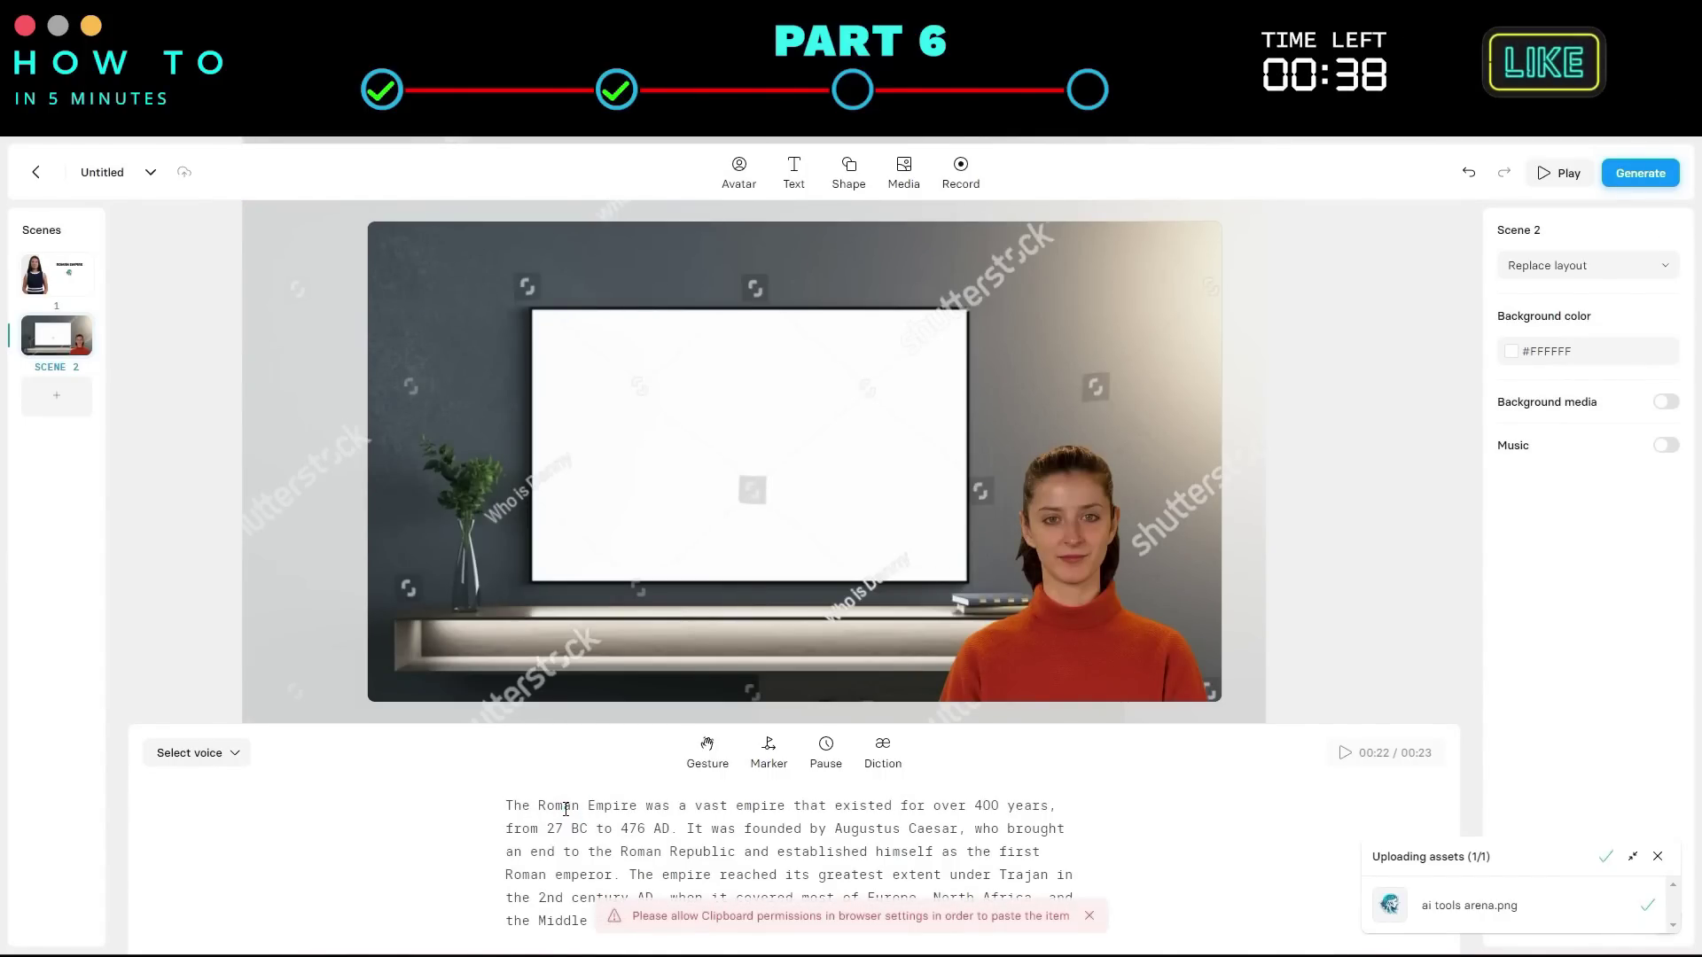
pyautogui.click(1343, 756)
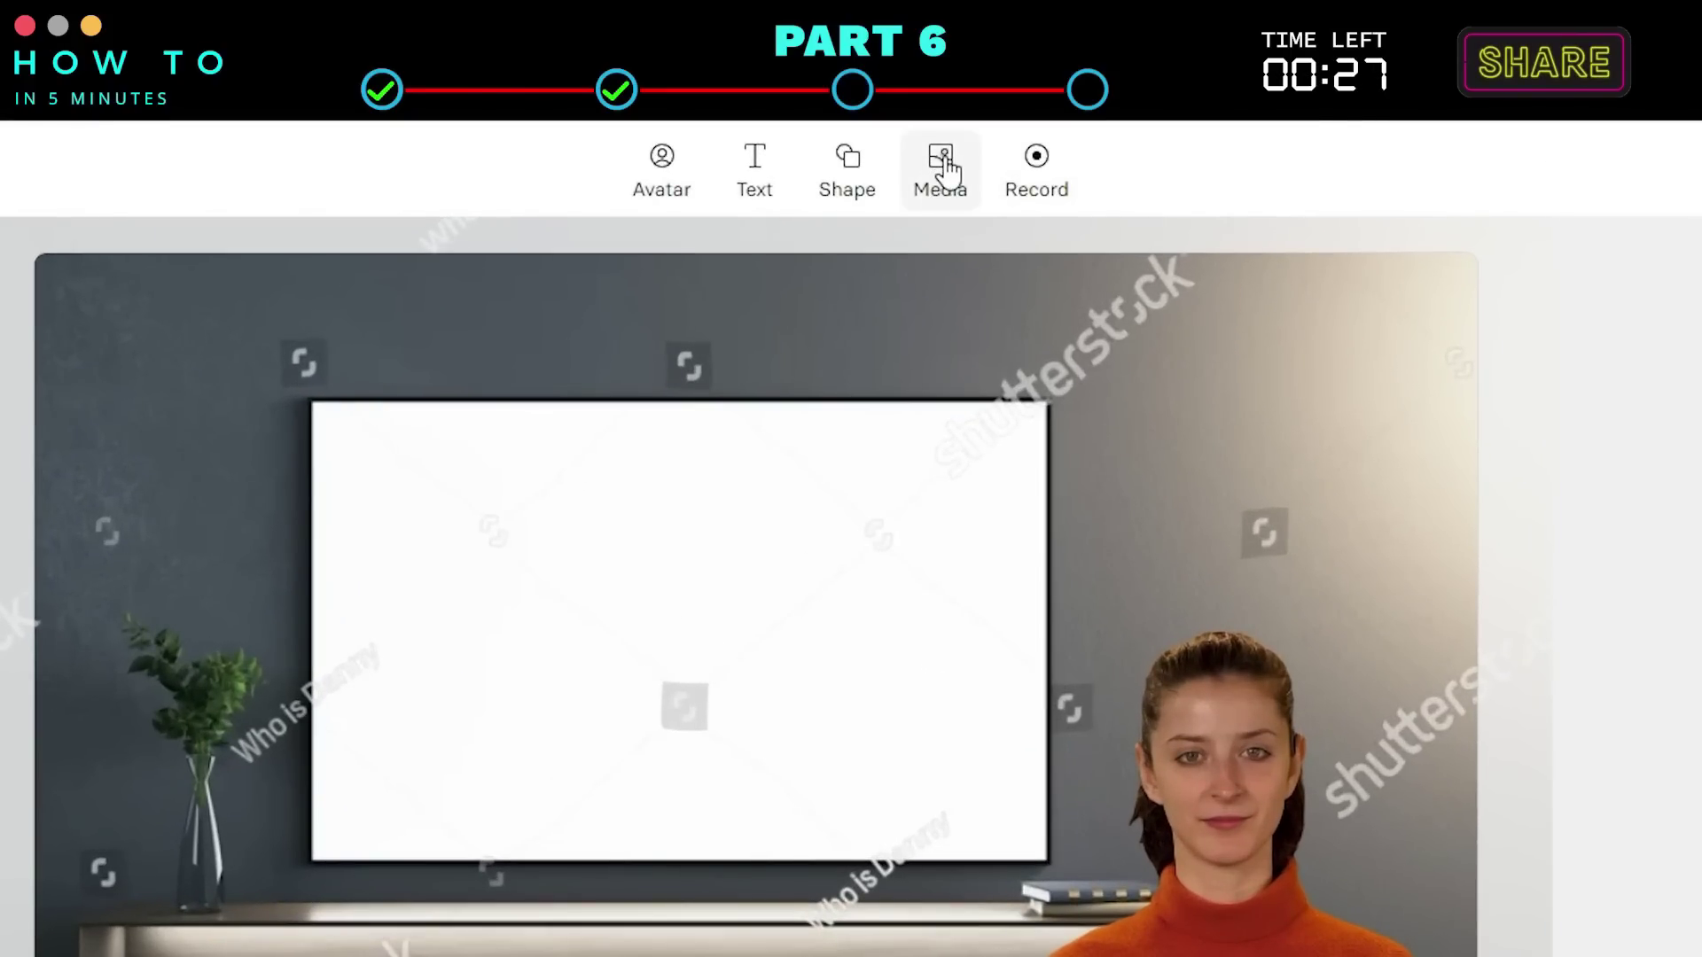
# Search stock videos for 'ROMAN EMPIRE' and add the Colosseum clip to Scene 2
pyautogui.click(945, 166)
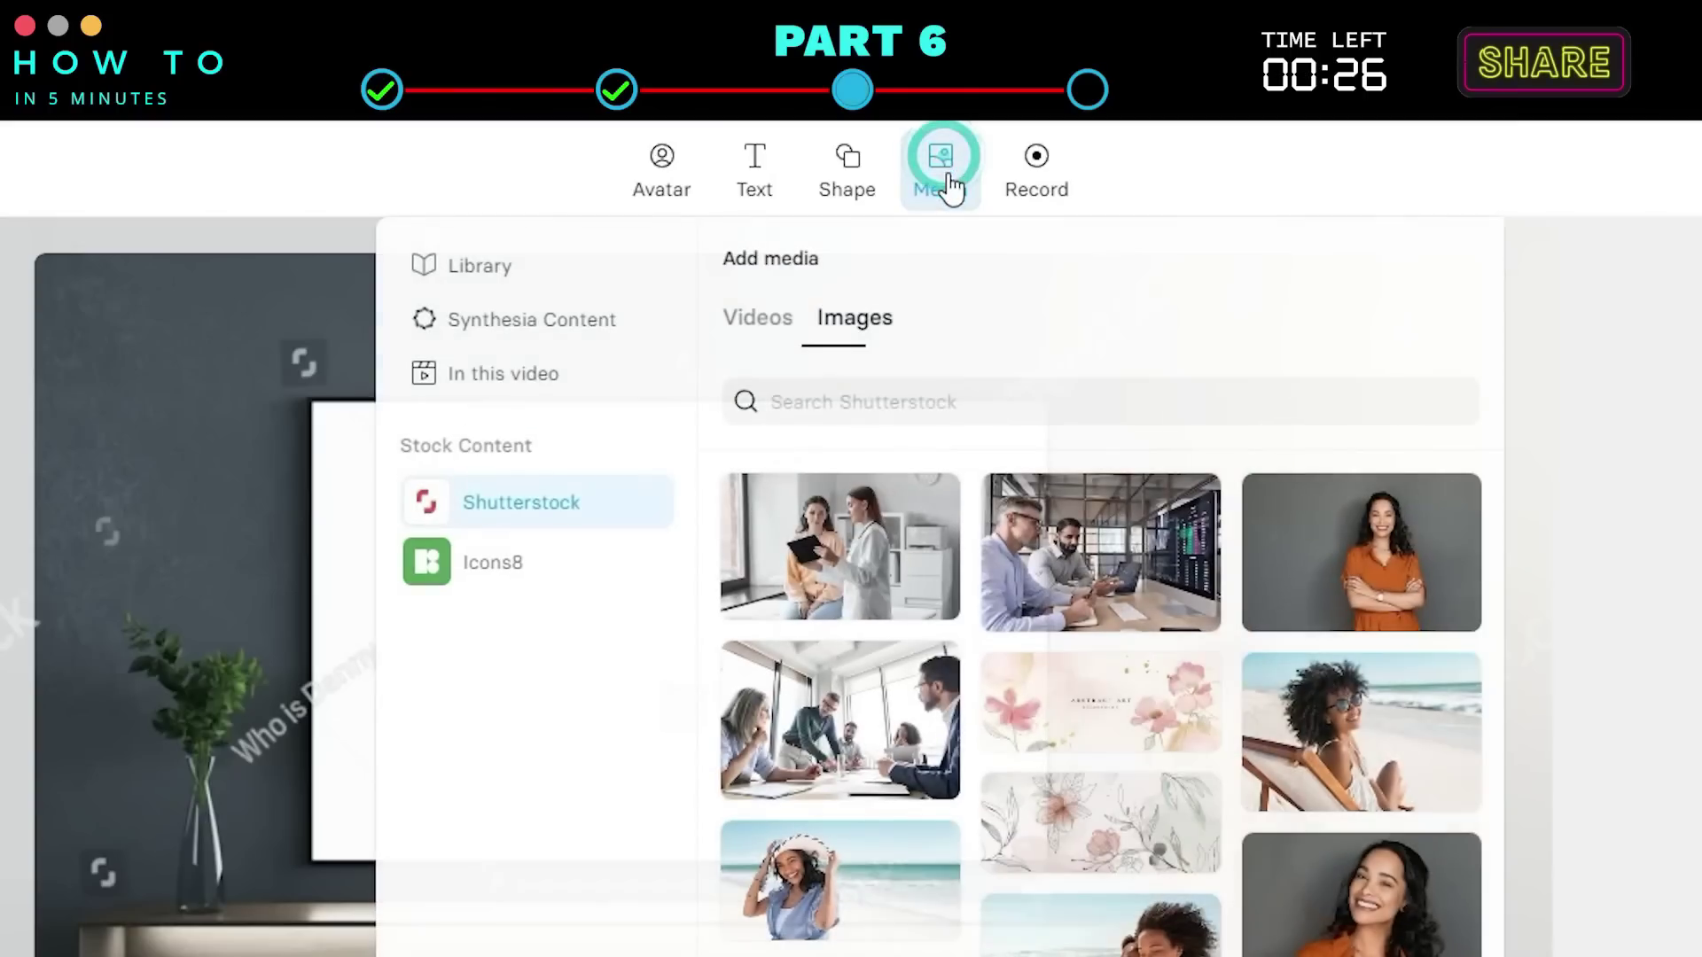
pyautogui.click(767, 337)
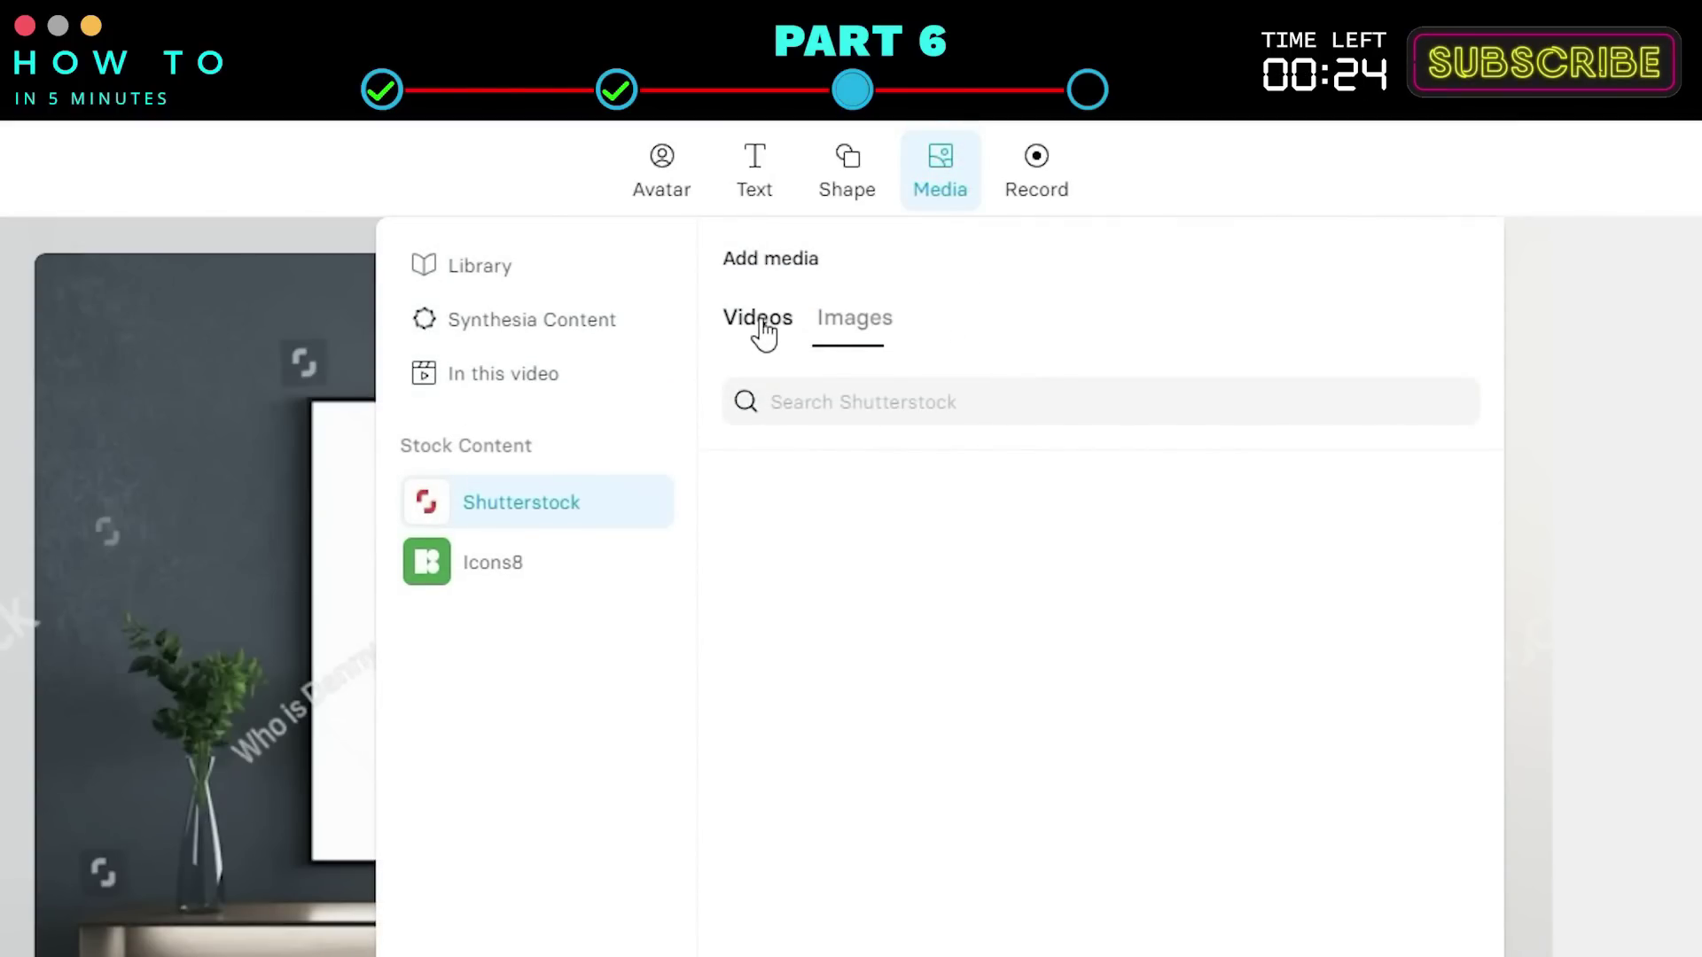
pyautogui.click(842, 407)
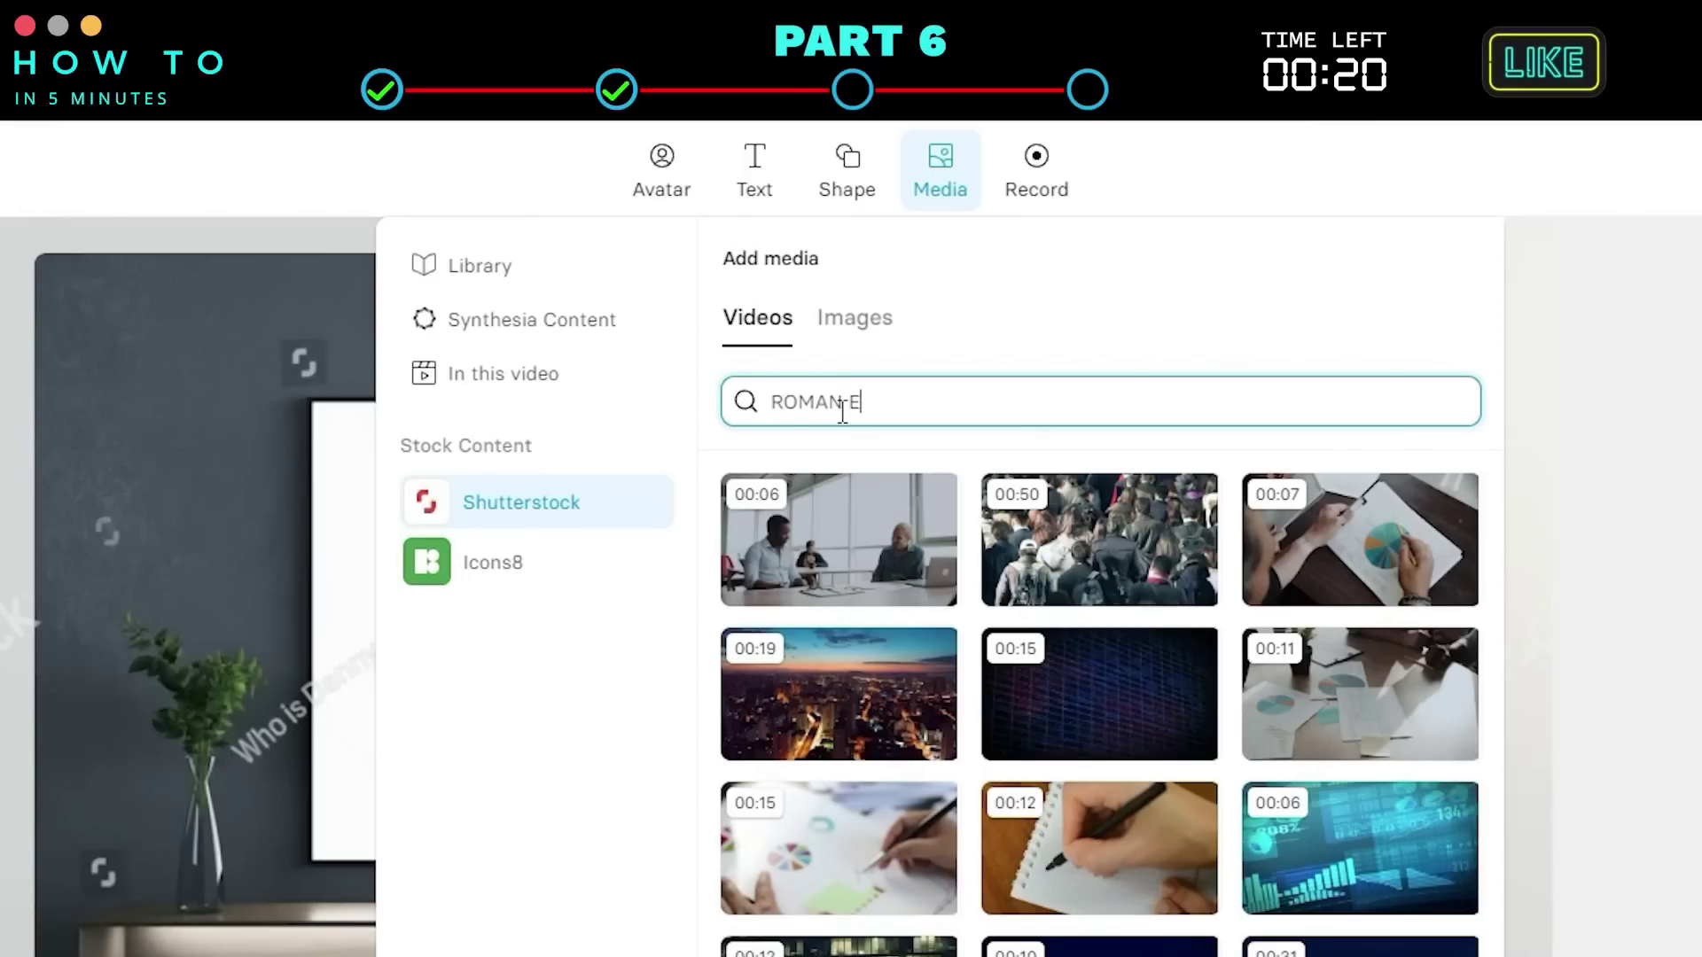
pyautogui.write('ROMAN EMPIRE')
pyautogui.press('Return')
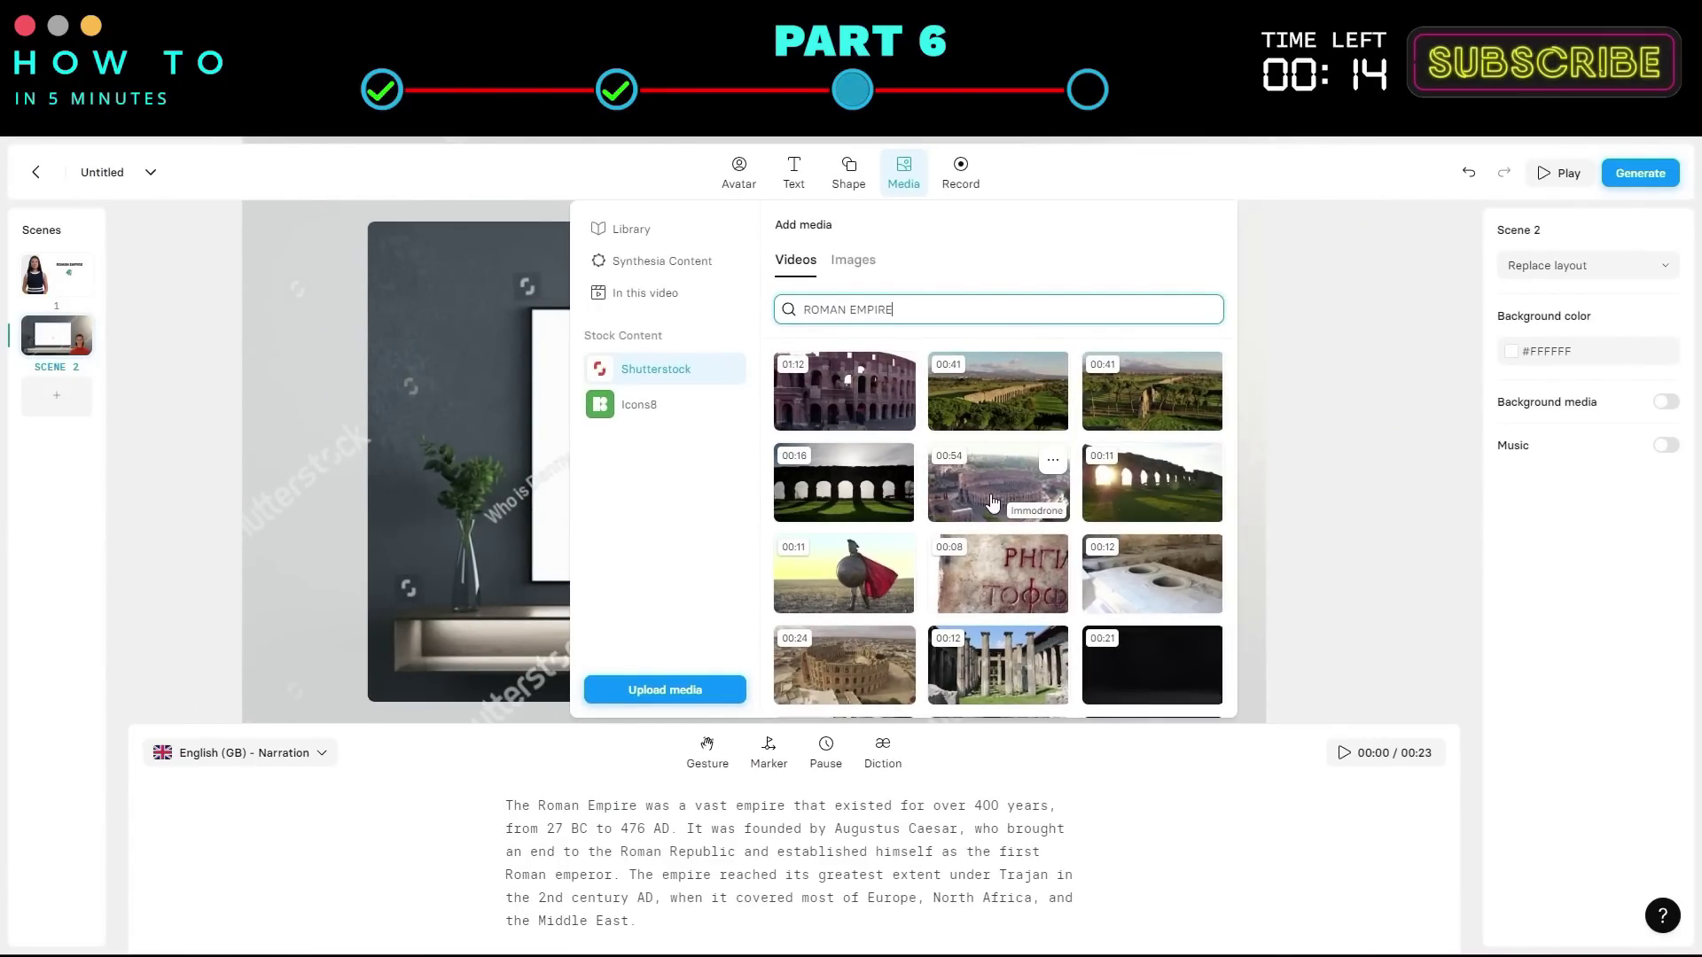
pyautogui.click(846, 683)
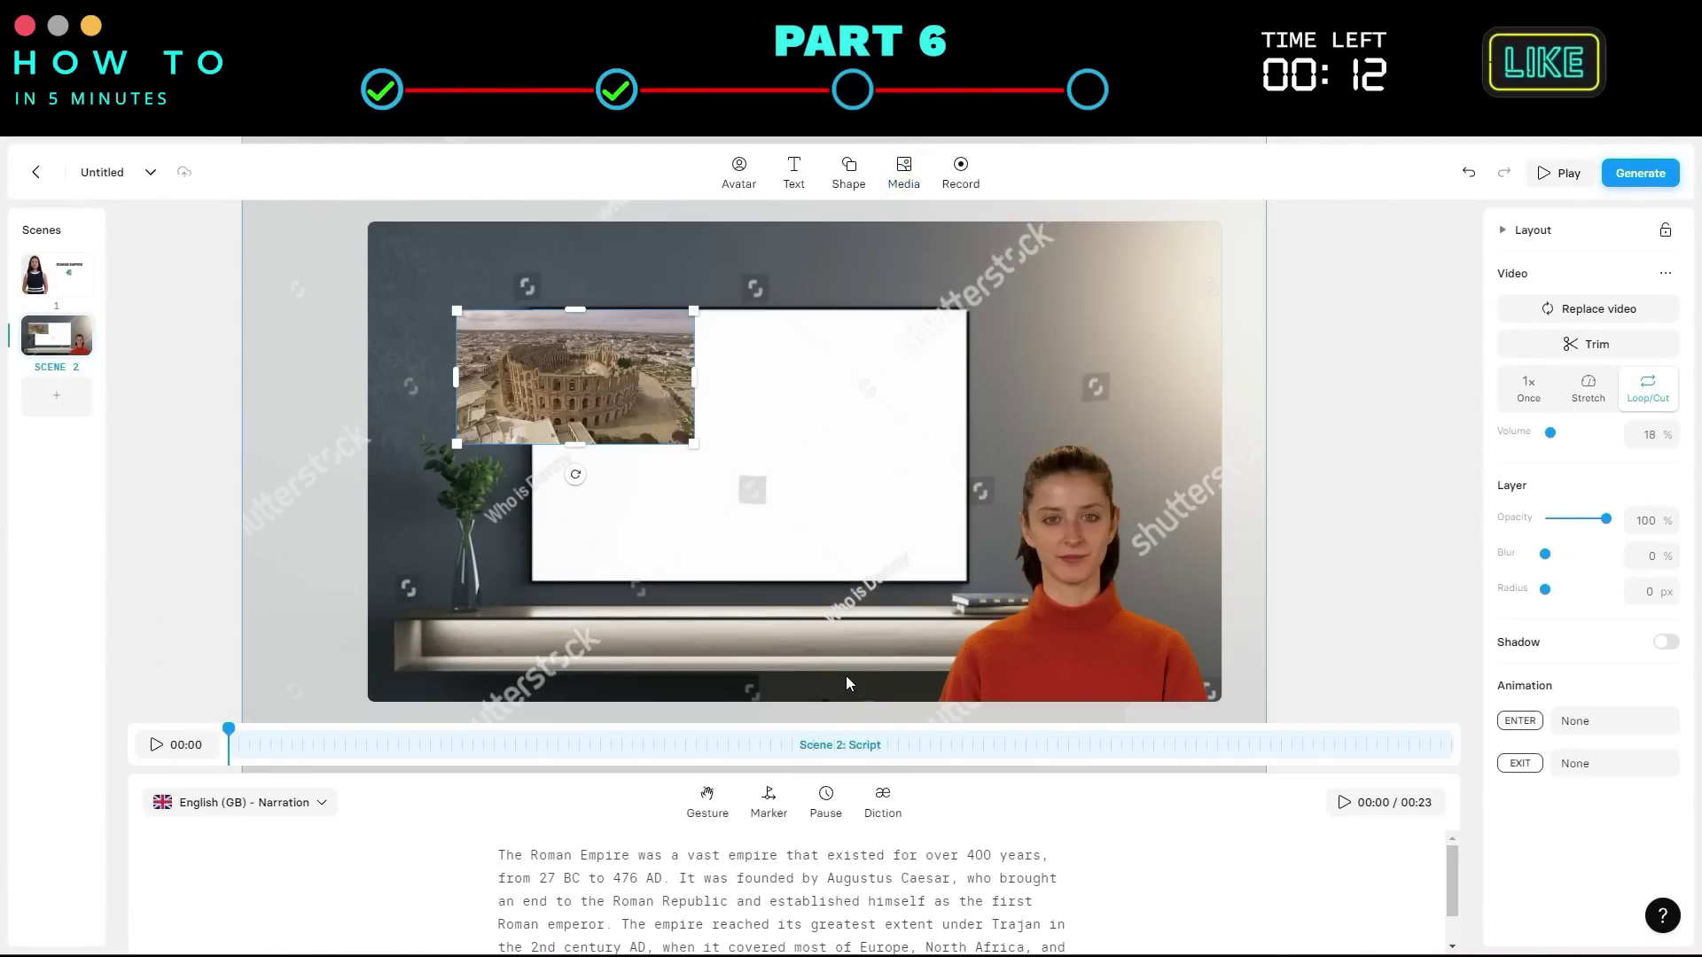
# Put the Colosseum footage inside the TV frame on the wall and preview it playing
pyautogui.moveTo(547, 370); pyautogui.dragTo(625, 368)
pyautogui.click(1008, 411)
pyautogui.press('Escape')
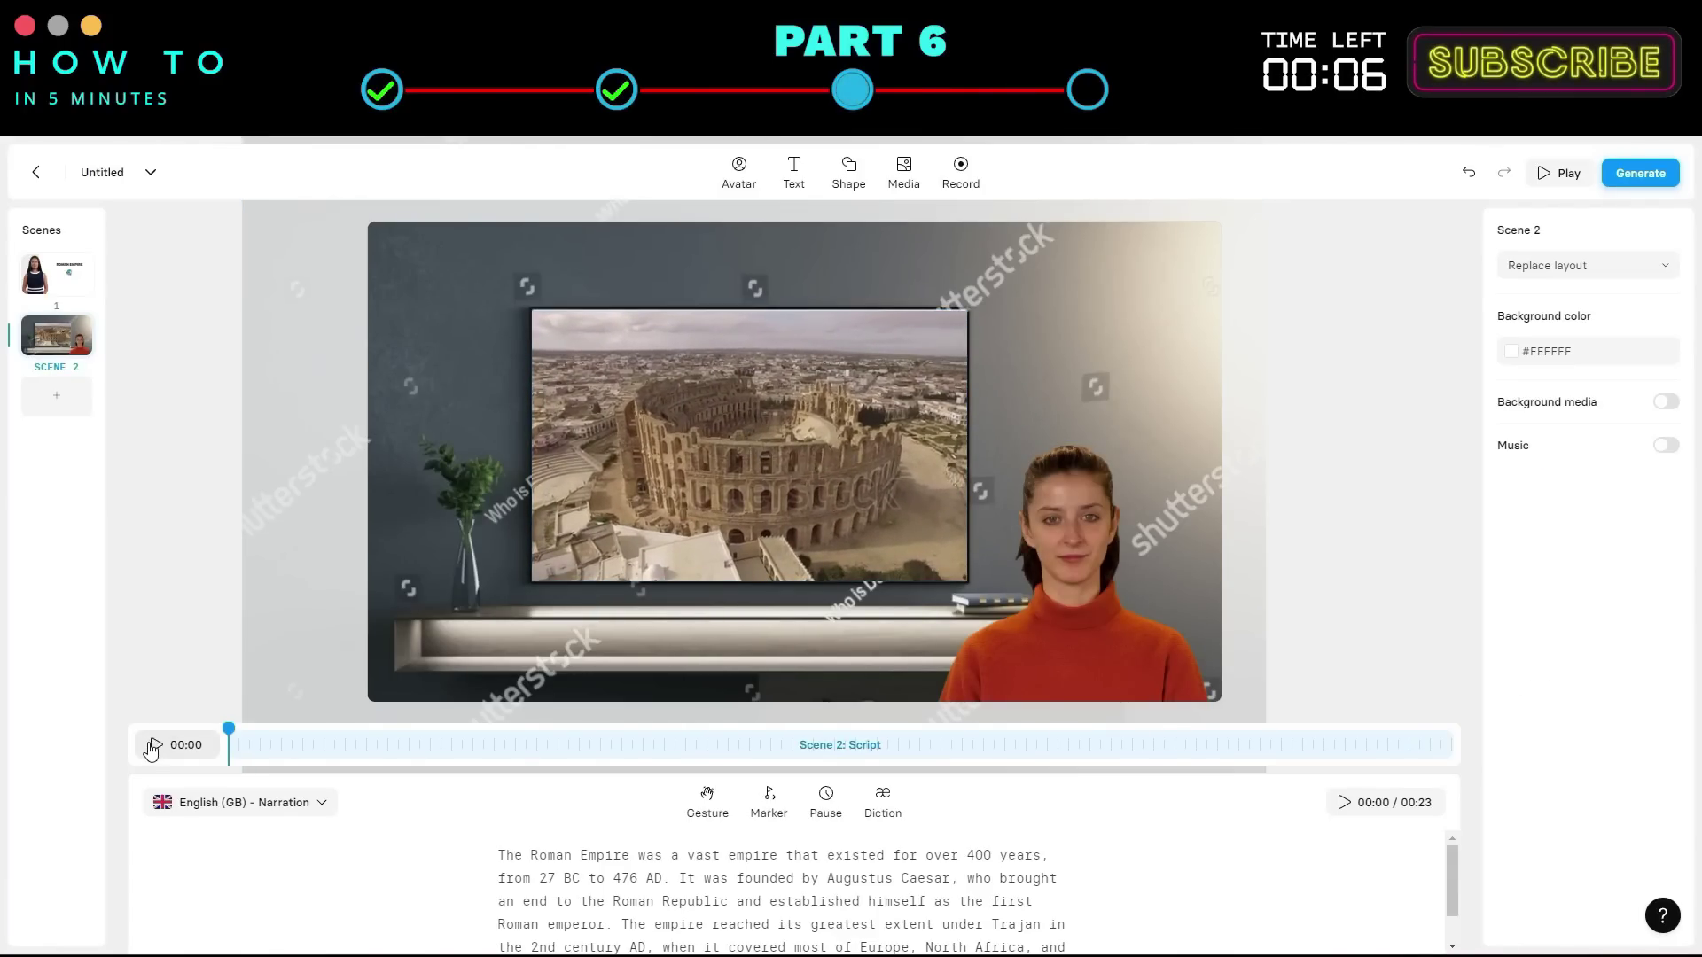
pyautogui.click(156, 745)
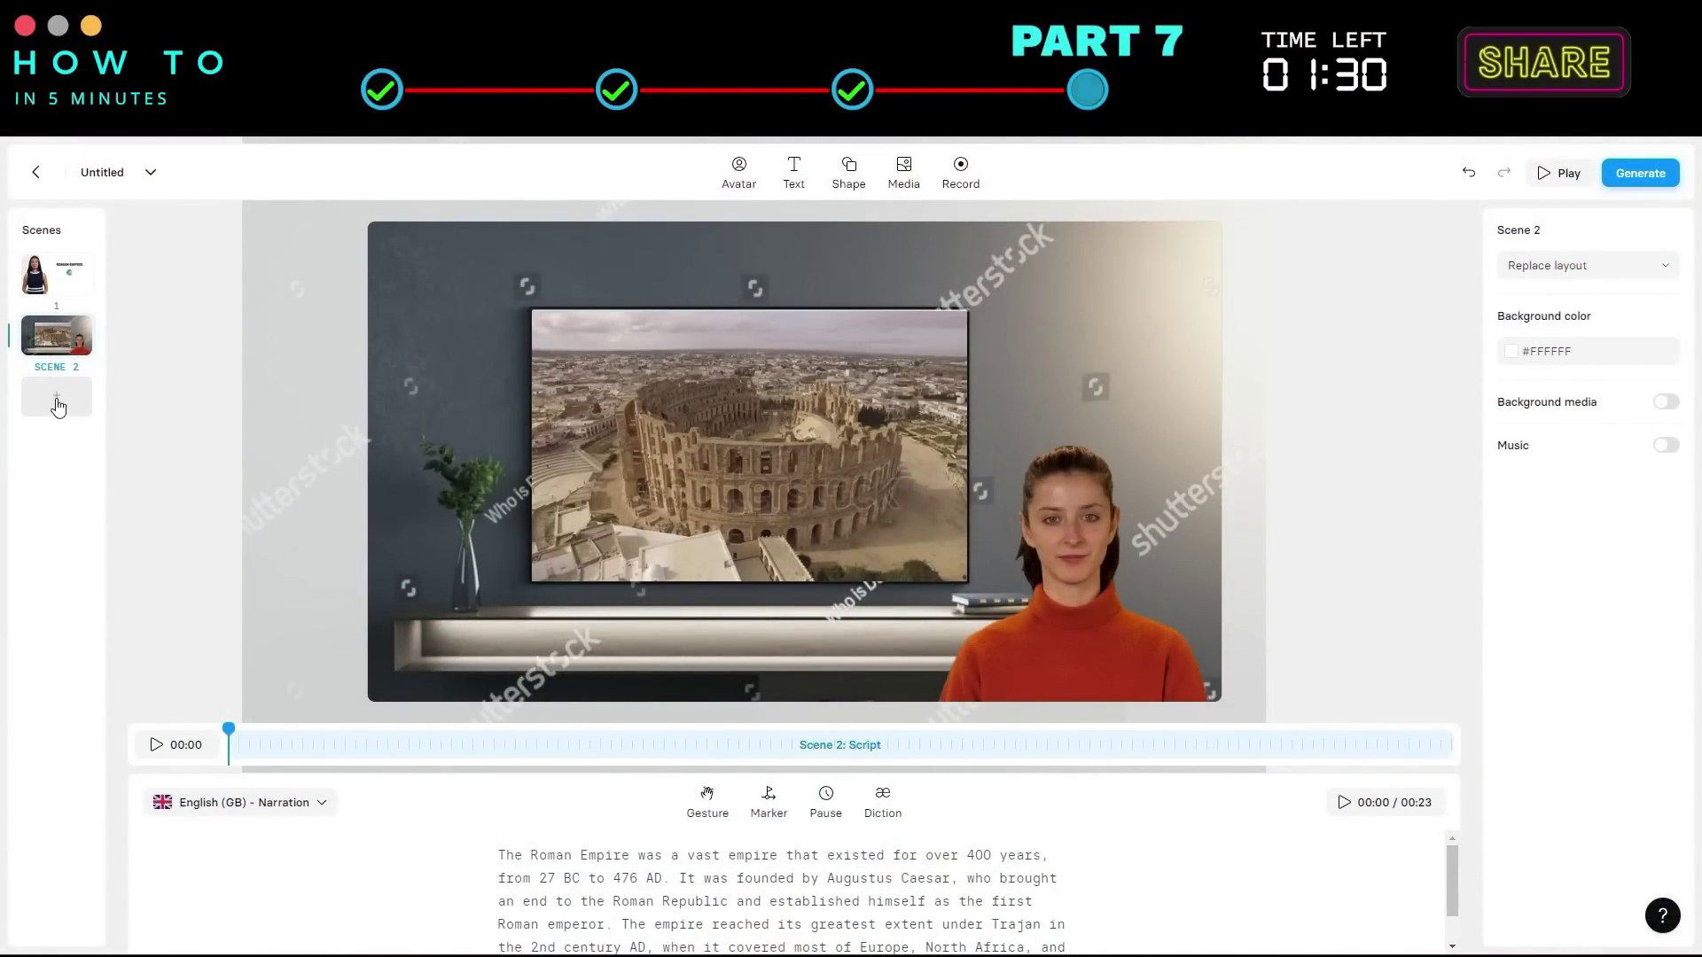
# Add a blank Scene 3 and paste Bard's Roman Empire organization paragraph as its script
pyautogui.click(56, 400)
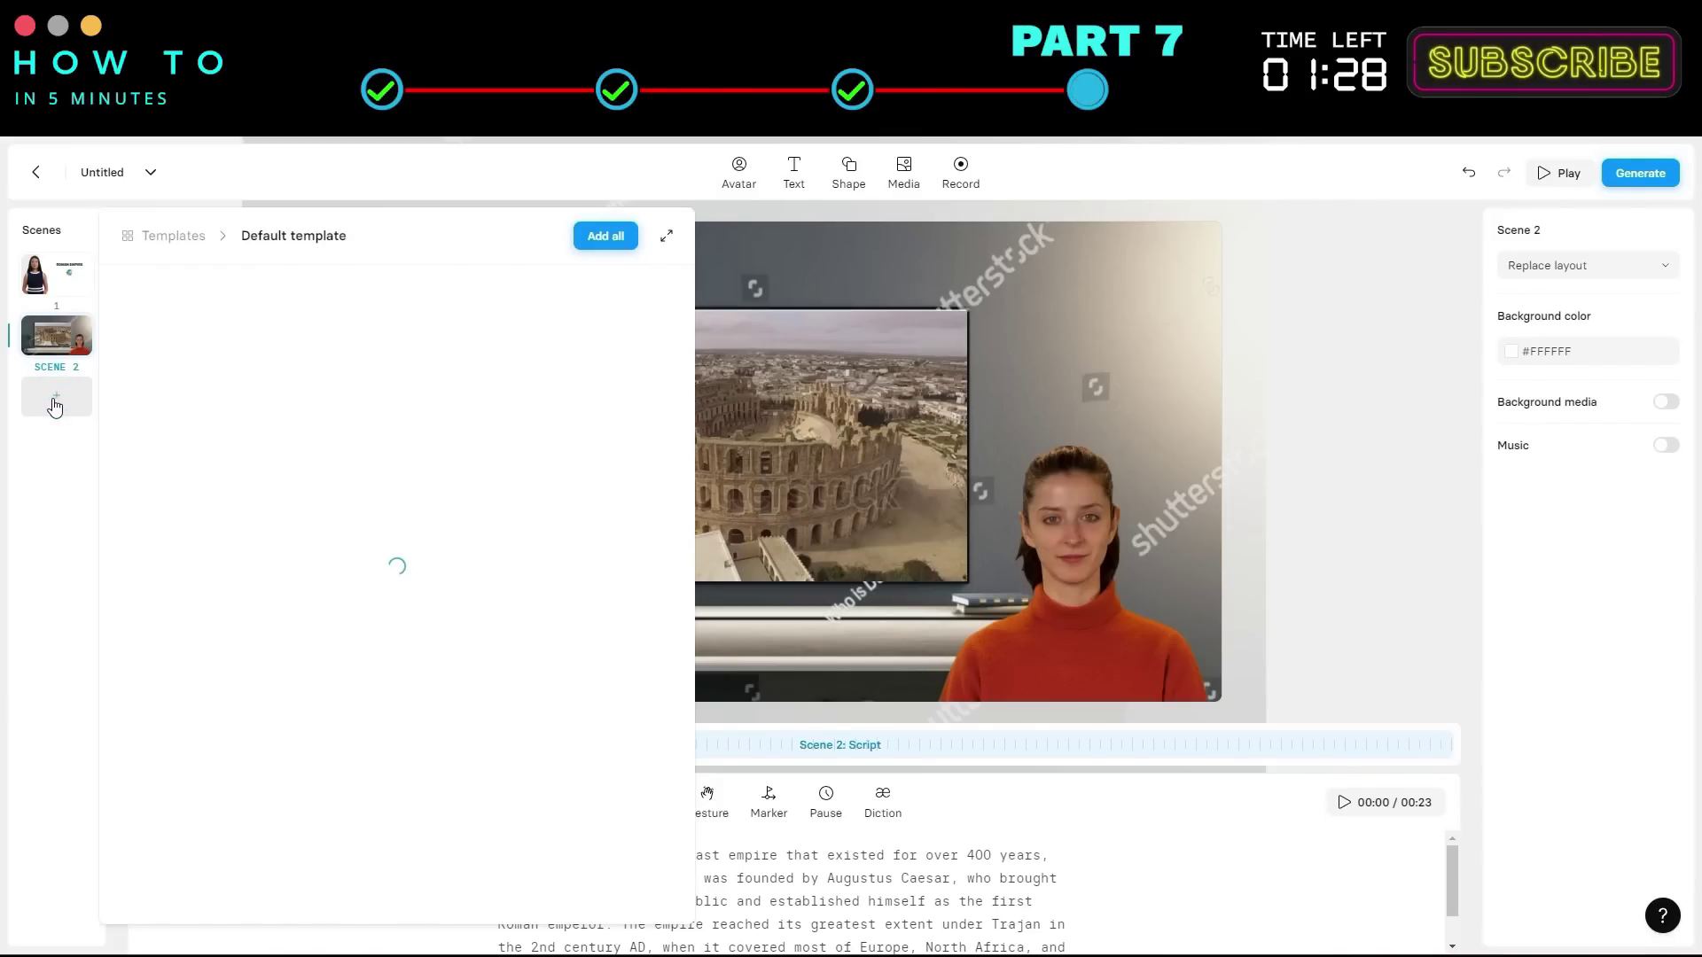
pyautogui.moveTo(159, 418)
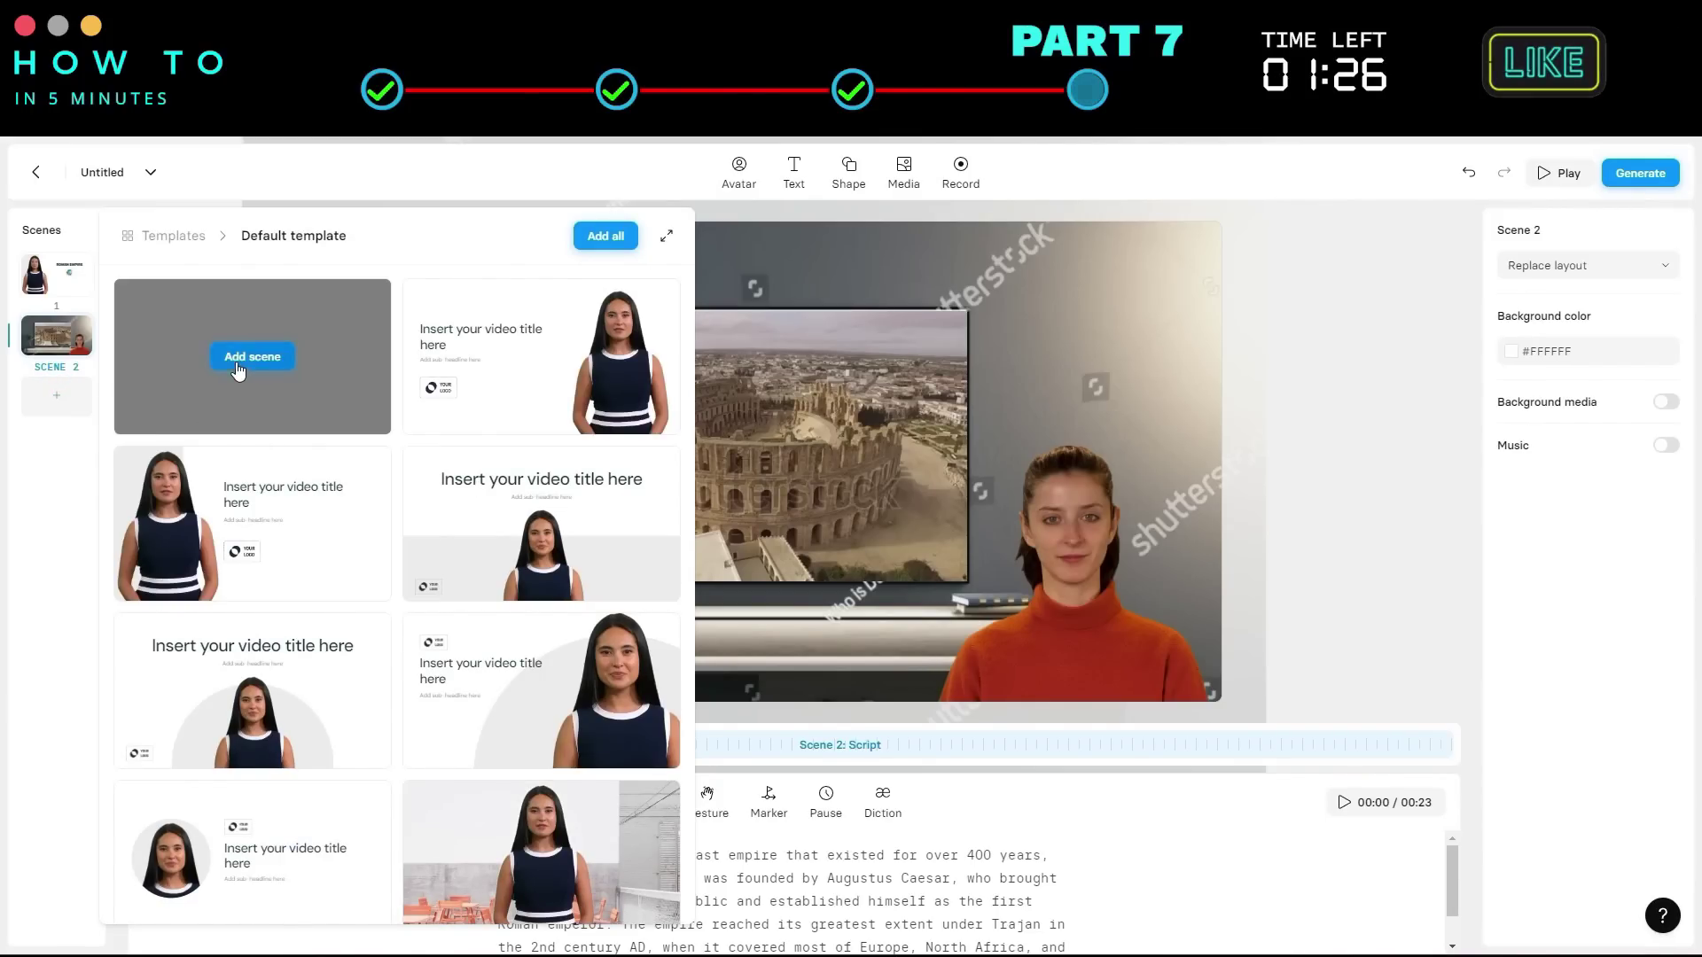
pyautogui.click(179, 382)
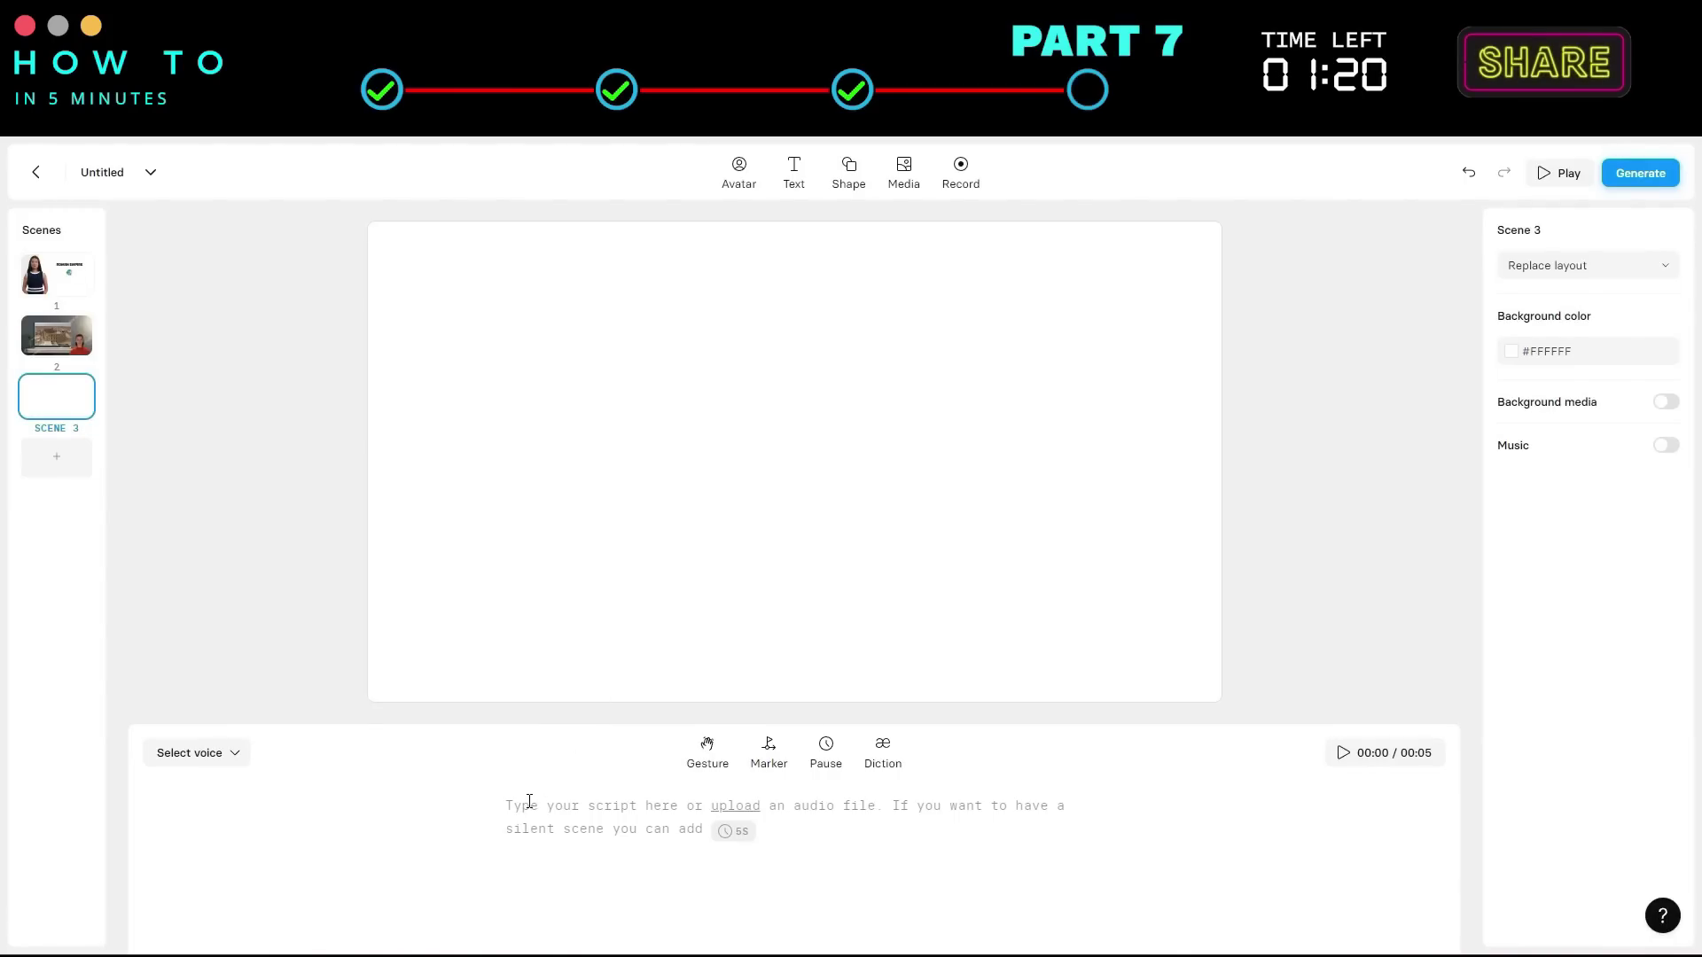
pyautogui.click(527, 803)
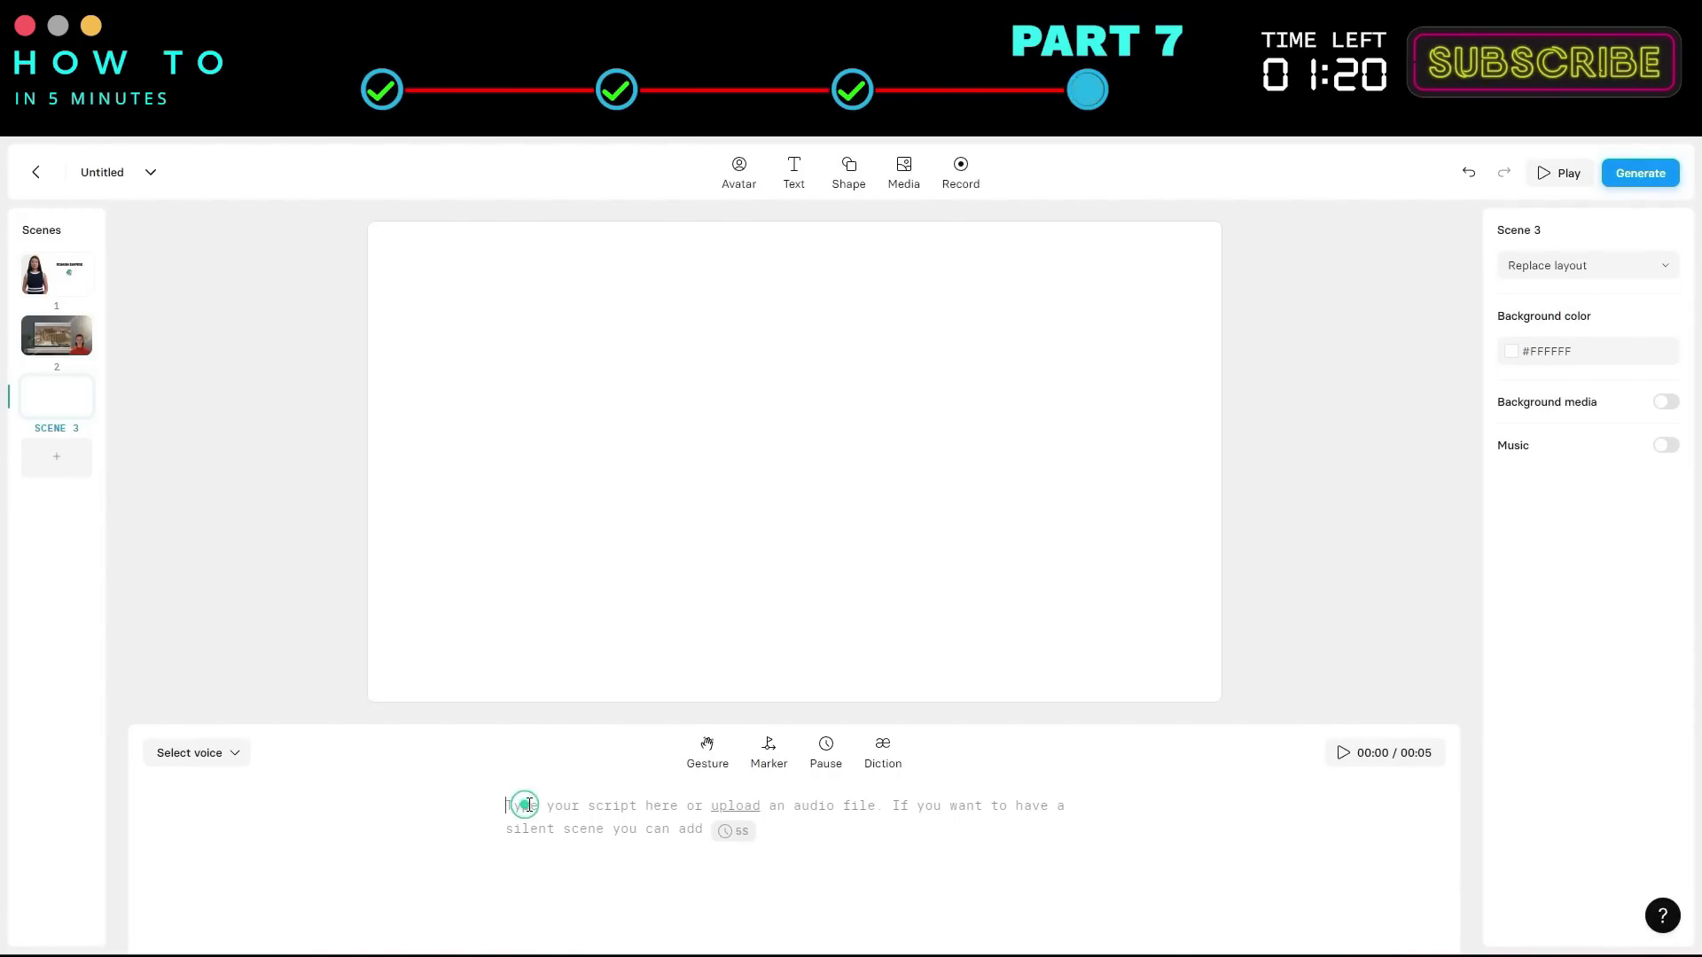
pyautogui.write('The Roman Empire was a highly organized and efficient state. It had a well-developed bureaucracy, a professional army, and a complex system of laws. The empire also made significant contributions to art, architecture, literature, and engineering.')
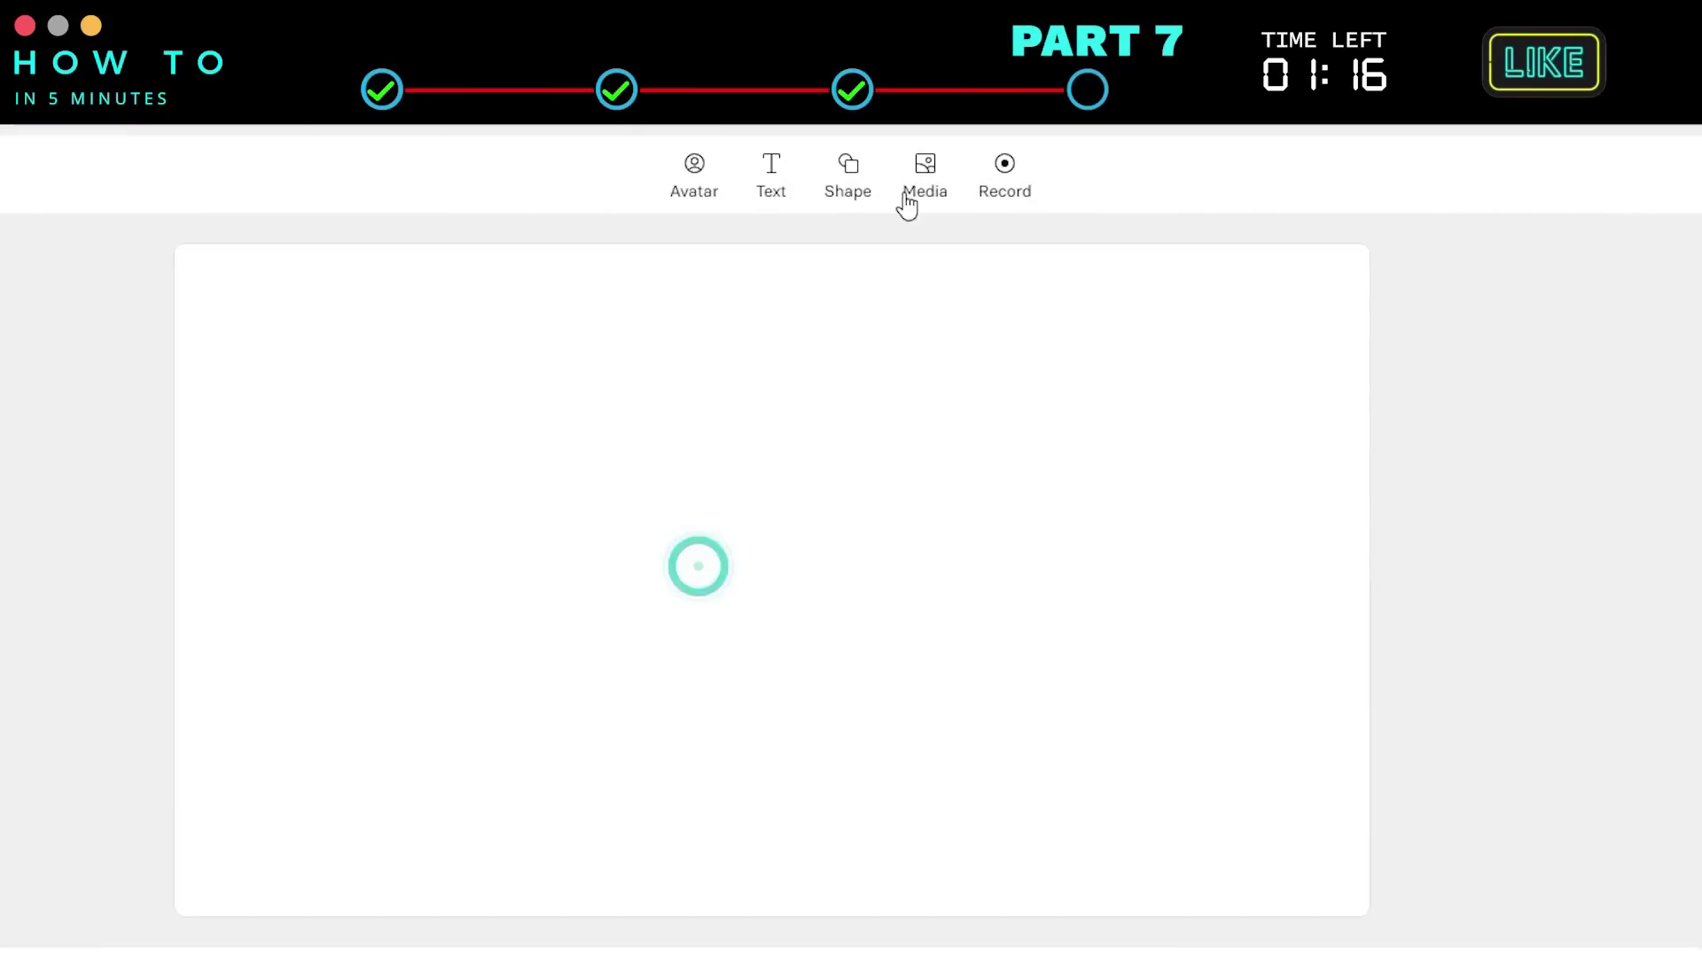
# Search the stock footage library for 'ROMAN EMPIRE' for Scene 3
pyautogui.click(904, 177)
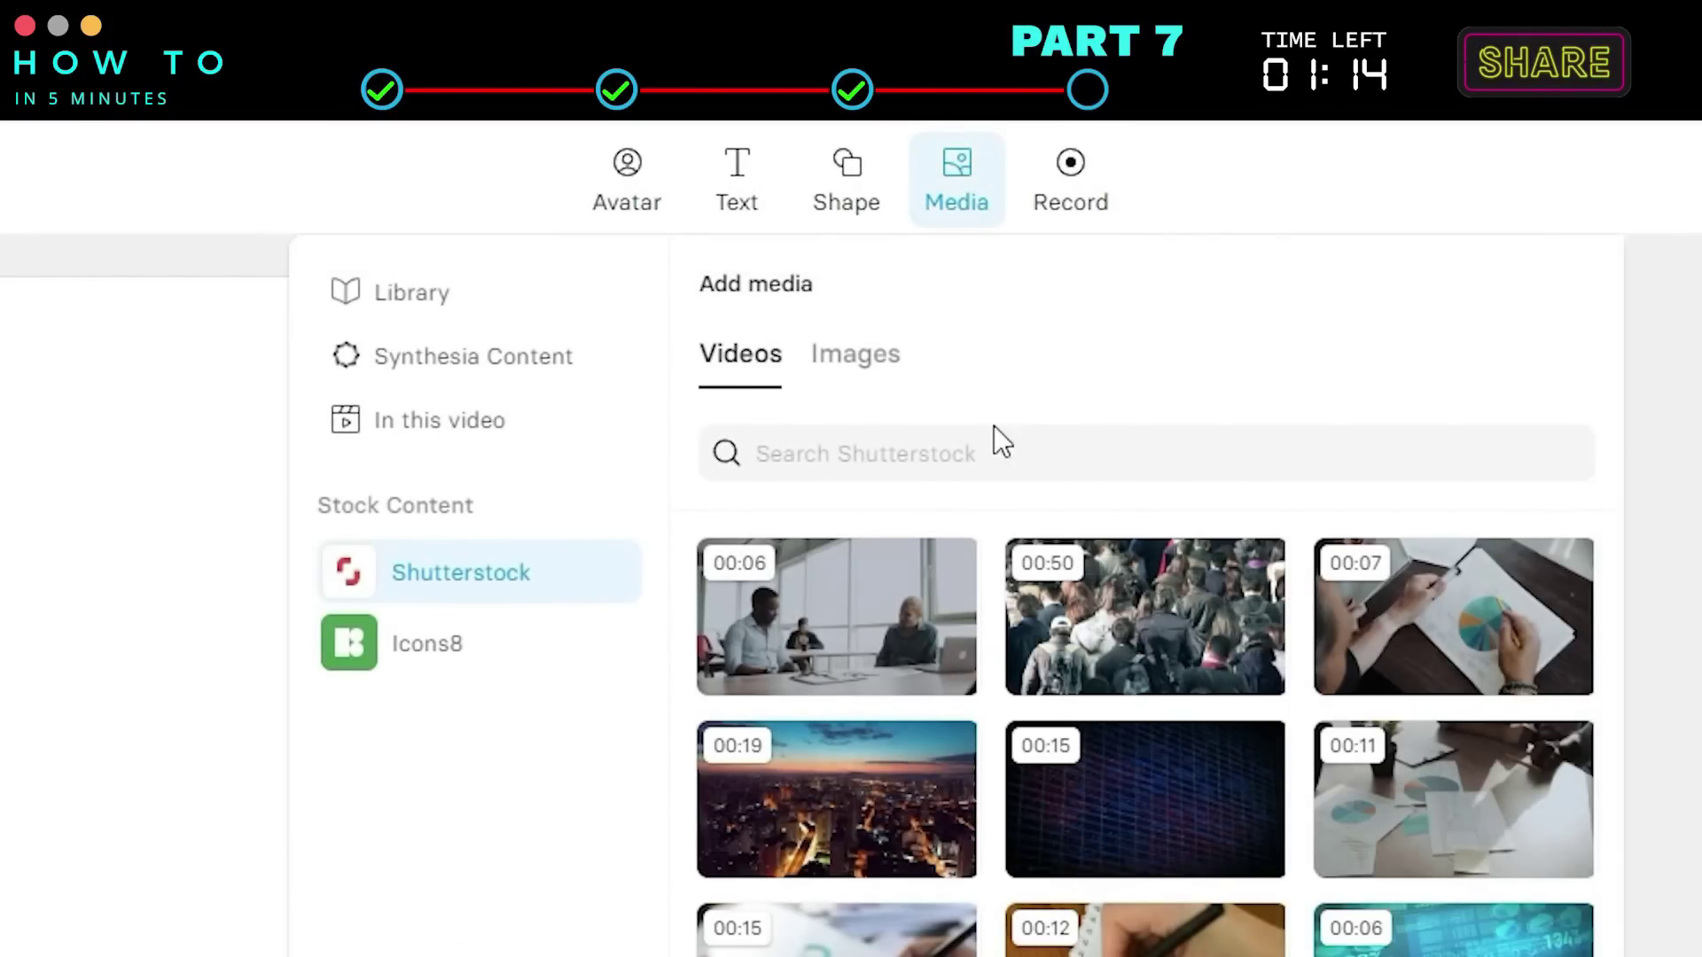
pyautogui.click(804, 441)
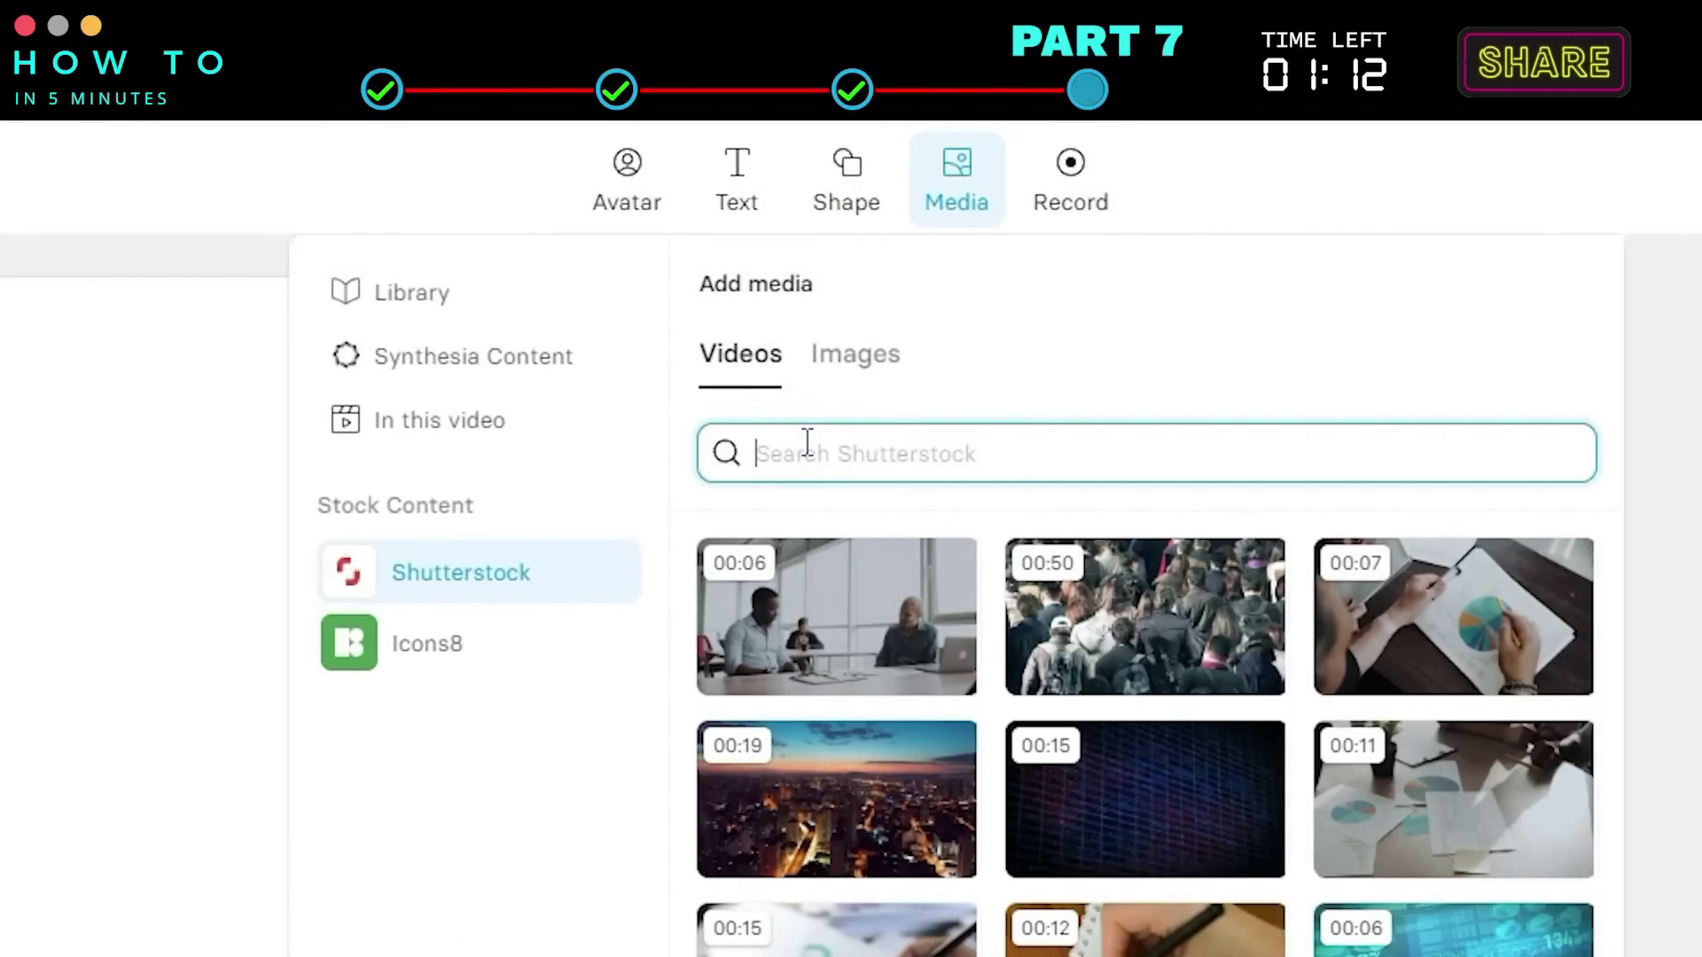
pyautogui.write('ROMAN EMP')
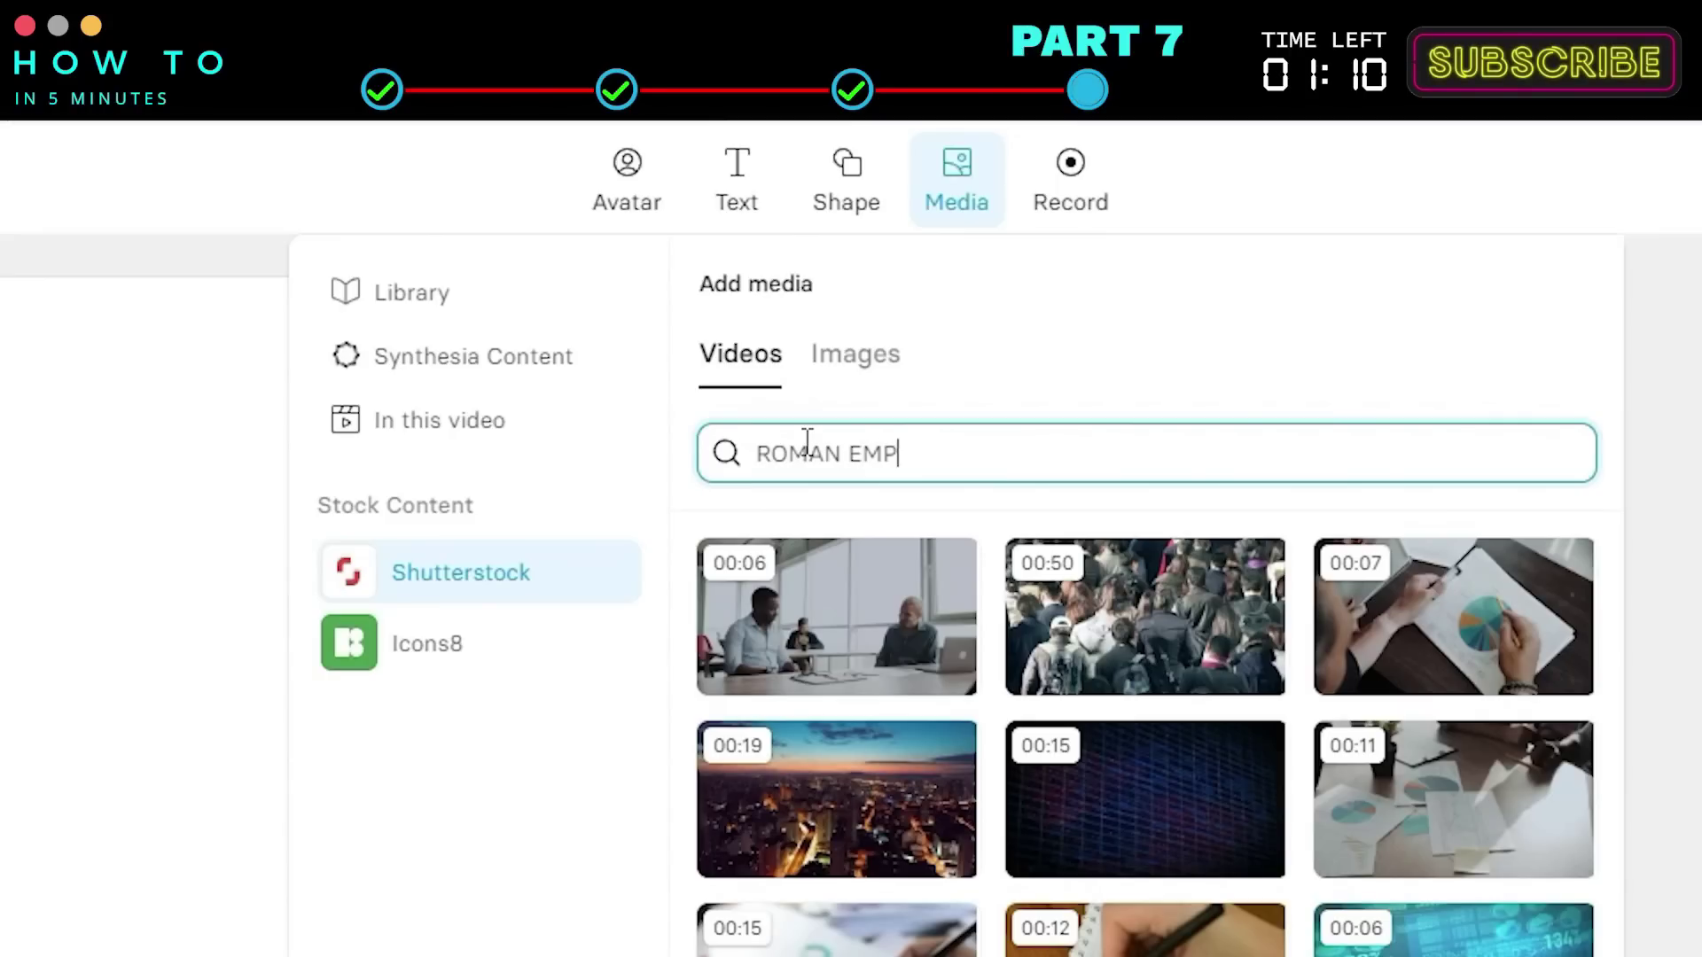
pyautogui.write('IRE')
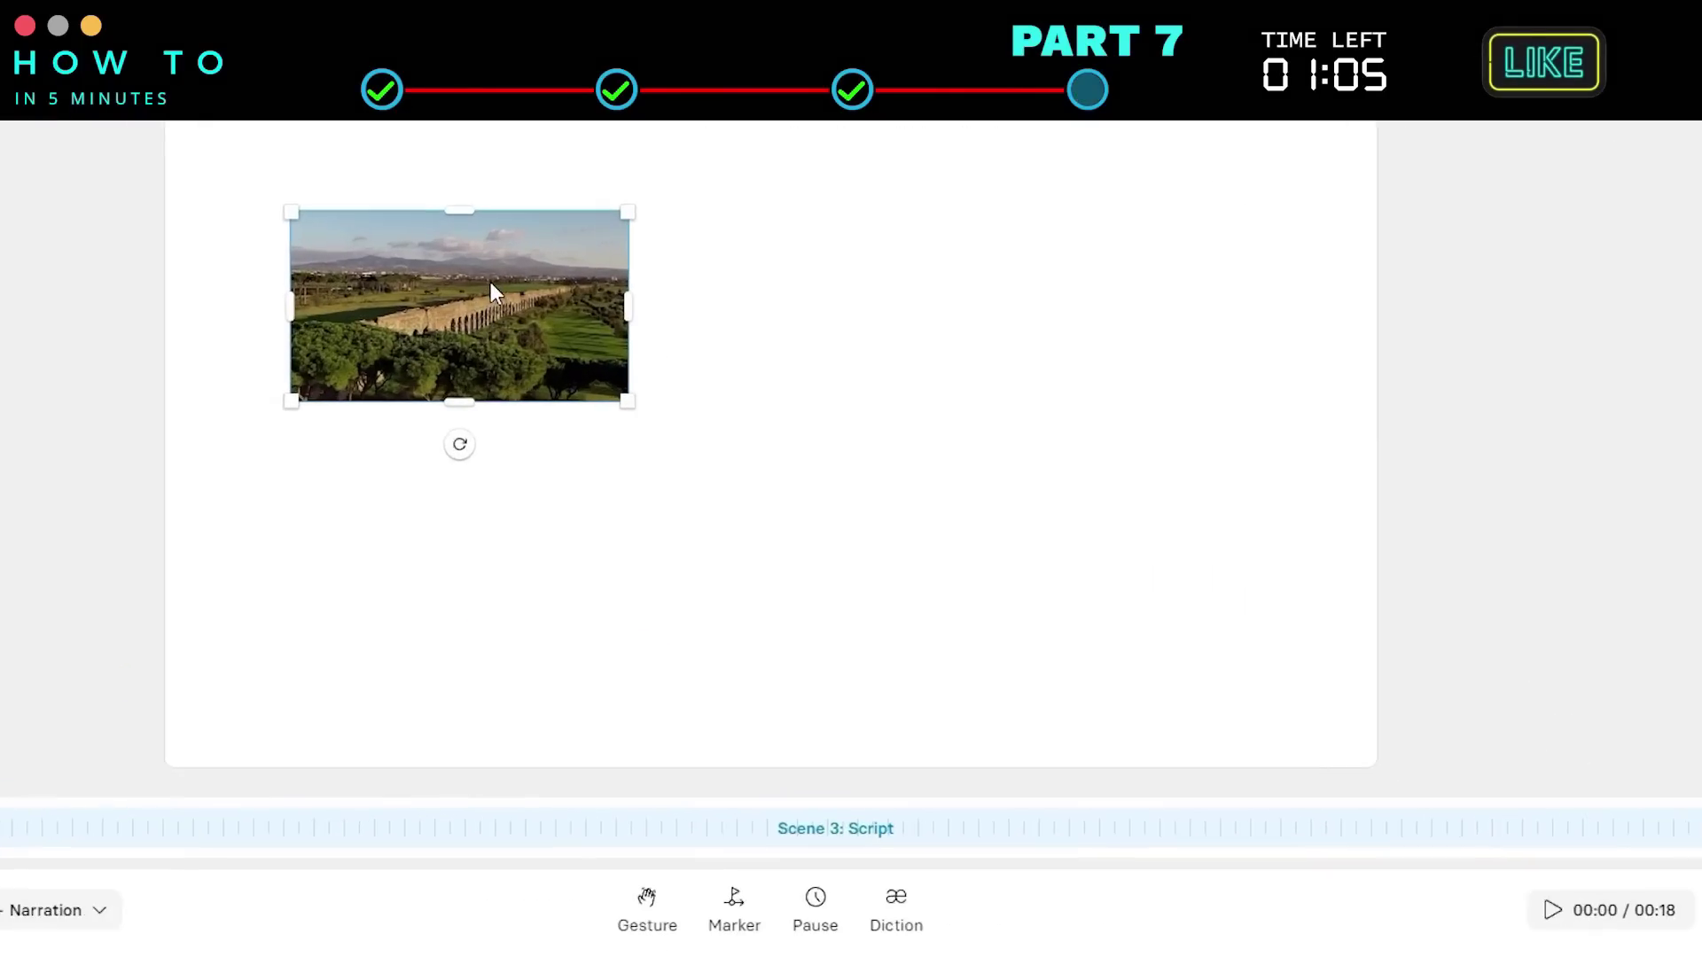
# Make the aqueduct clip Scene 3's background and trim it to about 00:20
pyautogui.rightClick(488, 290)
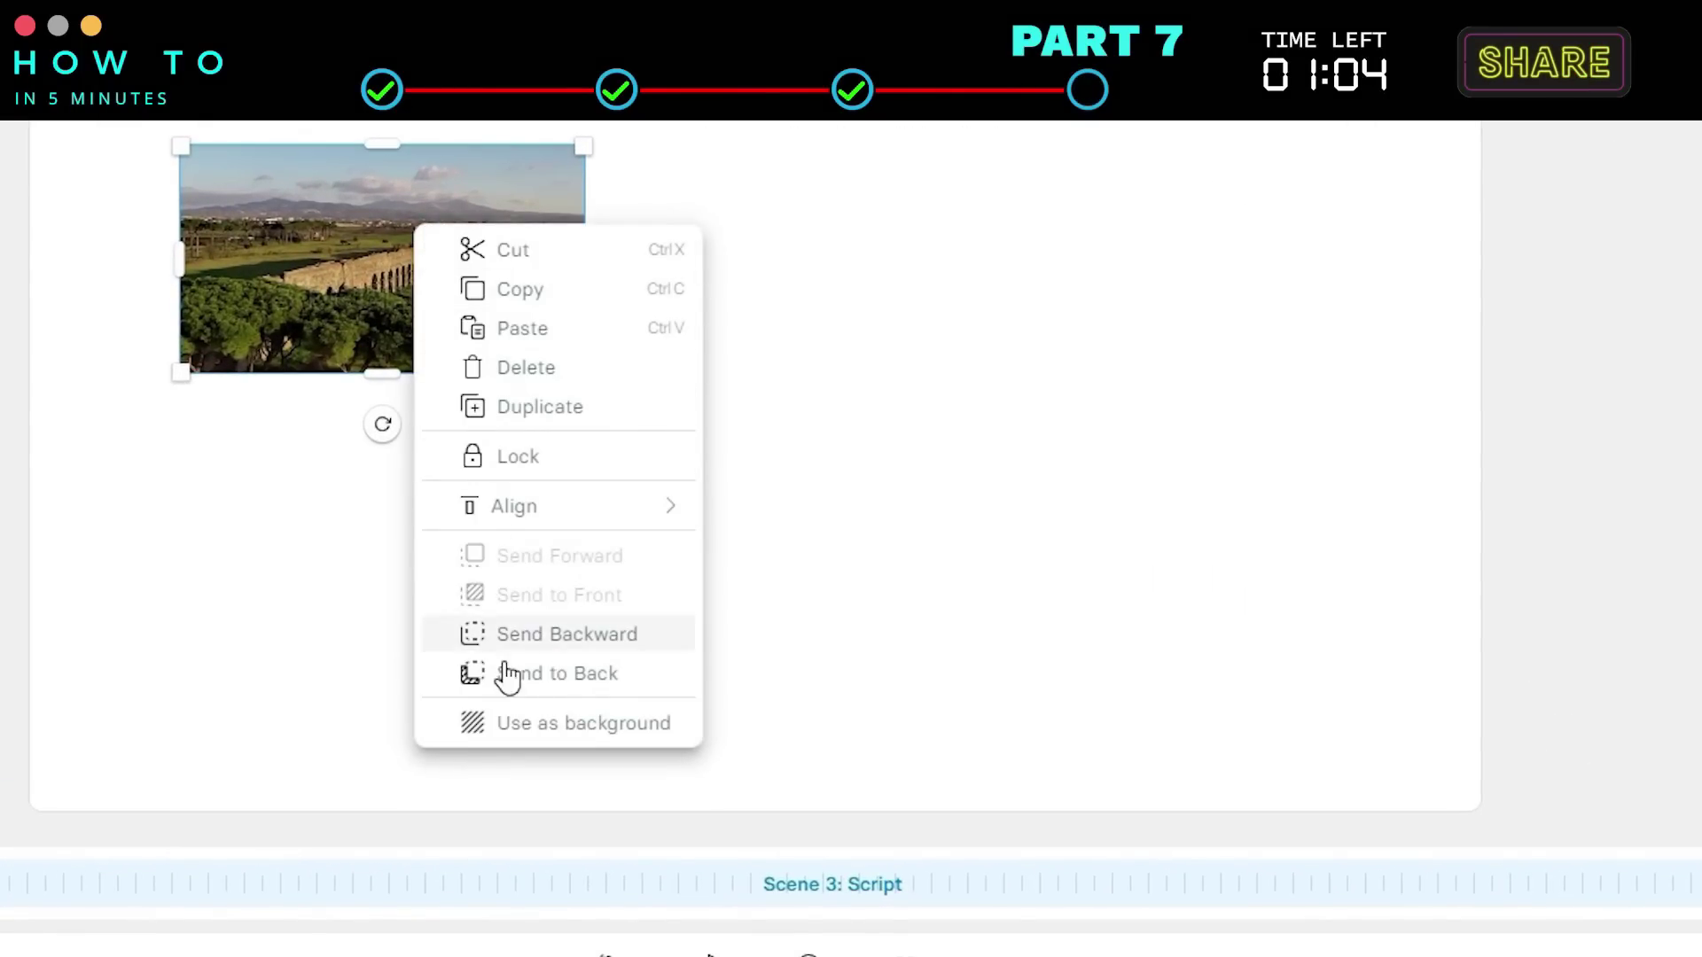
pyautogui.click(548, 724)
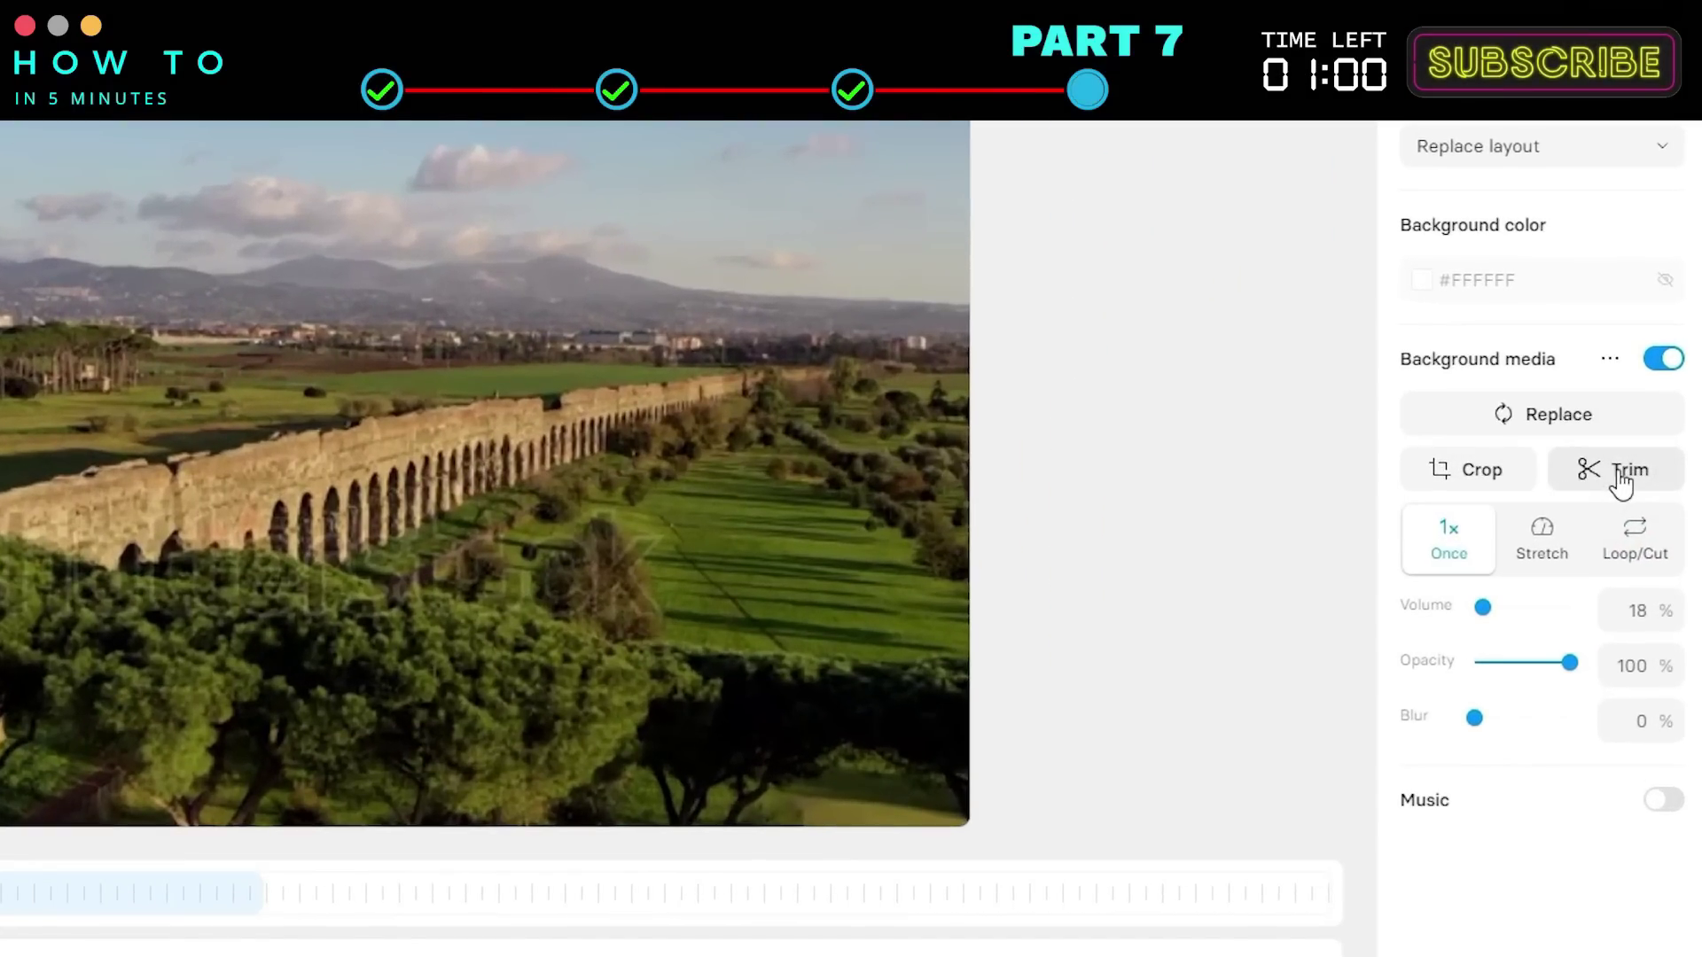
pyautogui.click(1620, 475)
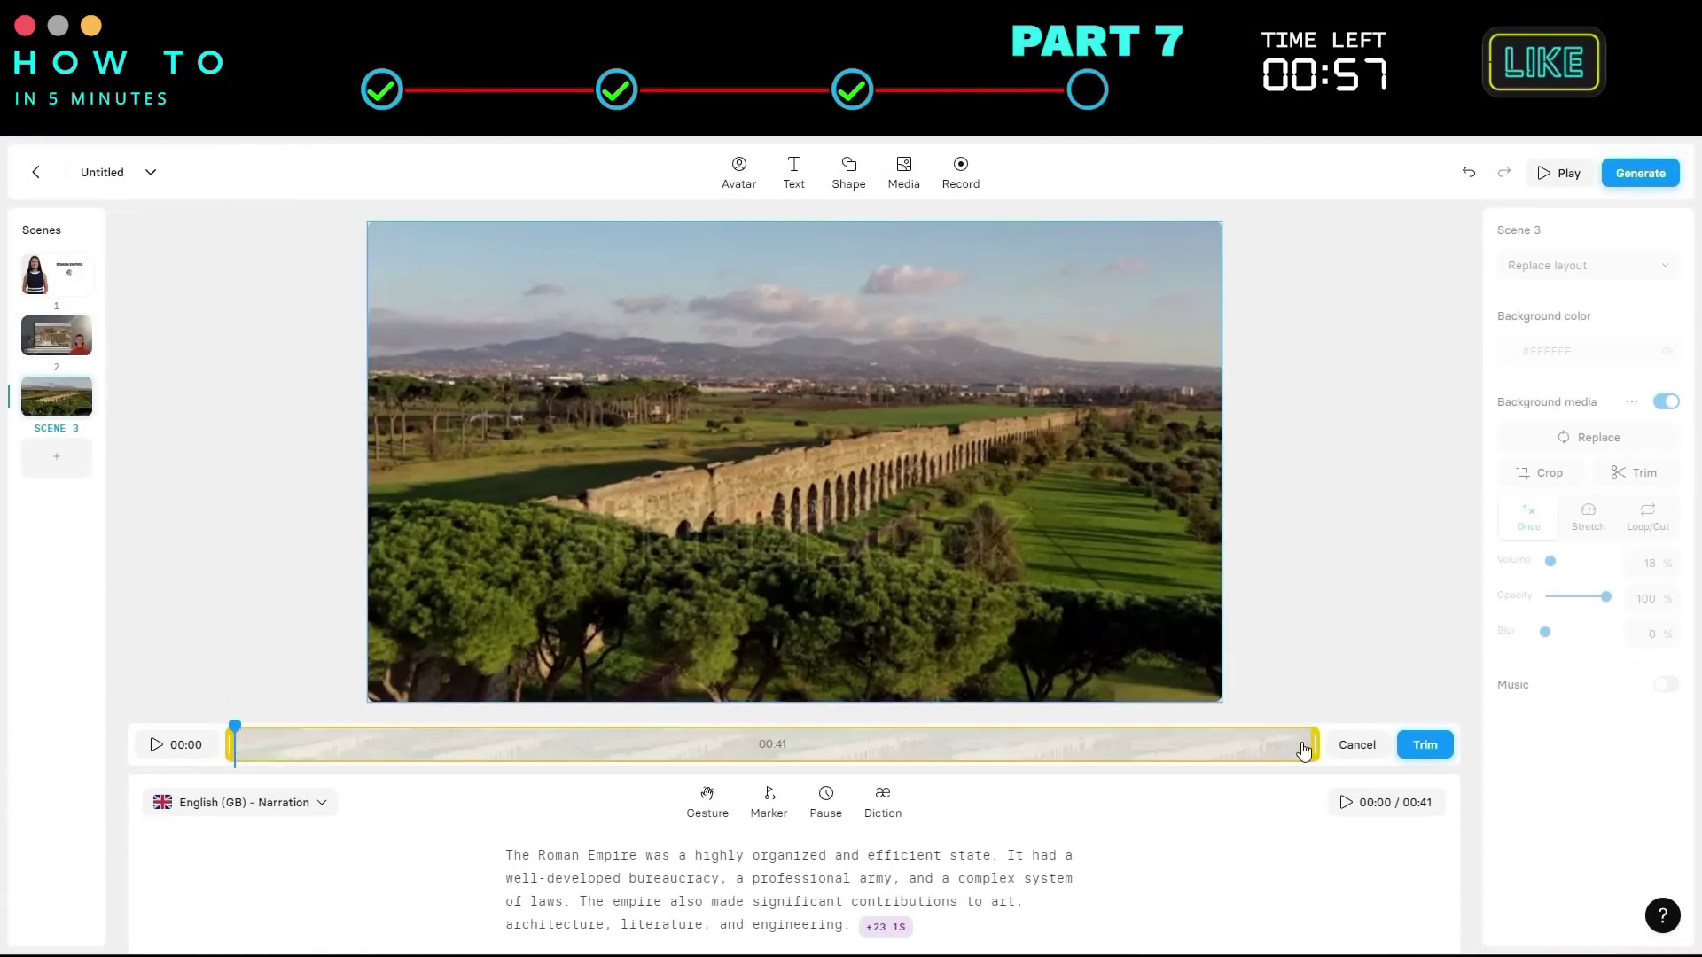
pyautogui.moveTo(1303, 749); pyautogui.dragTo(765, 745)
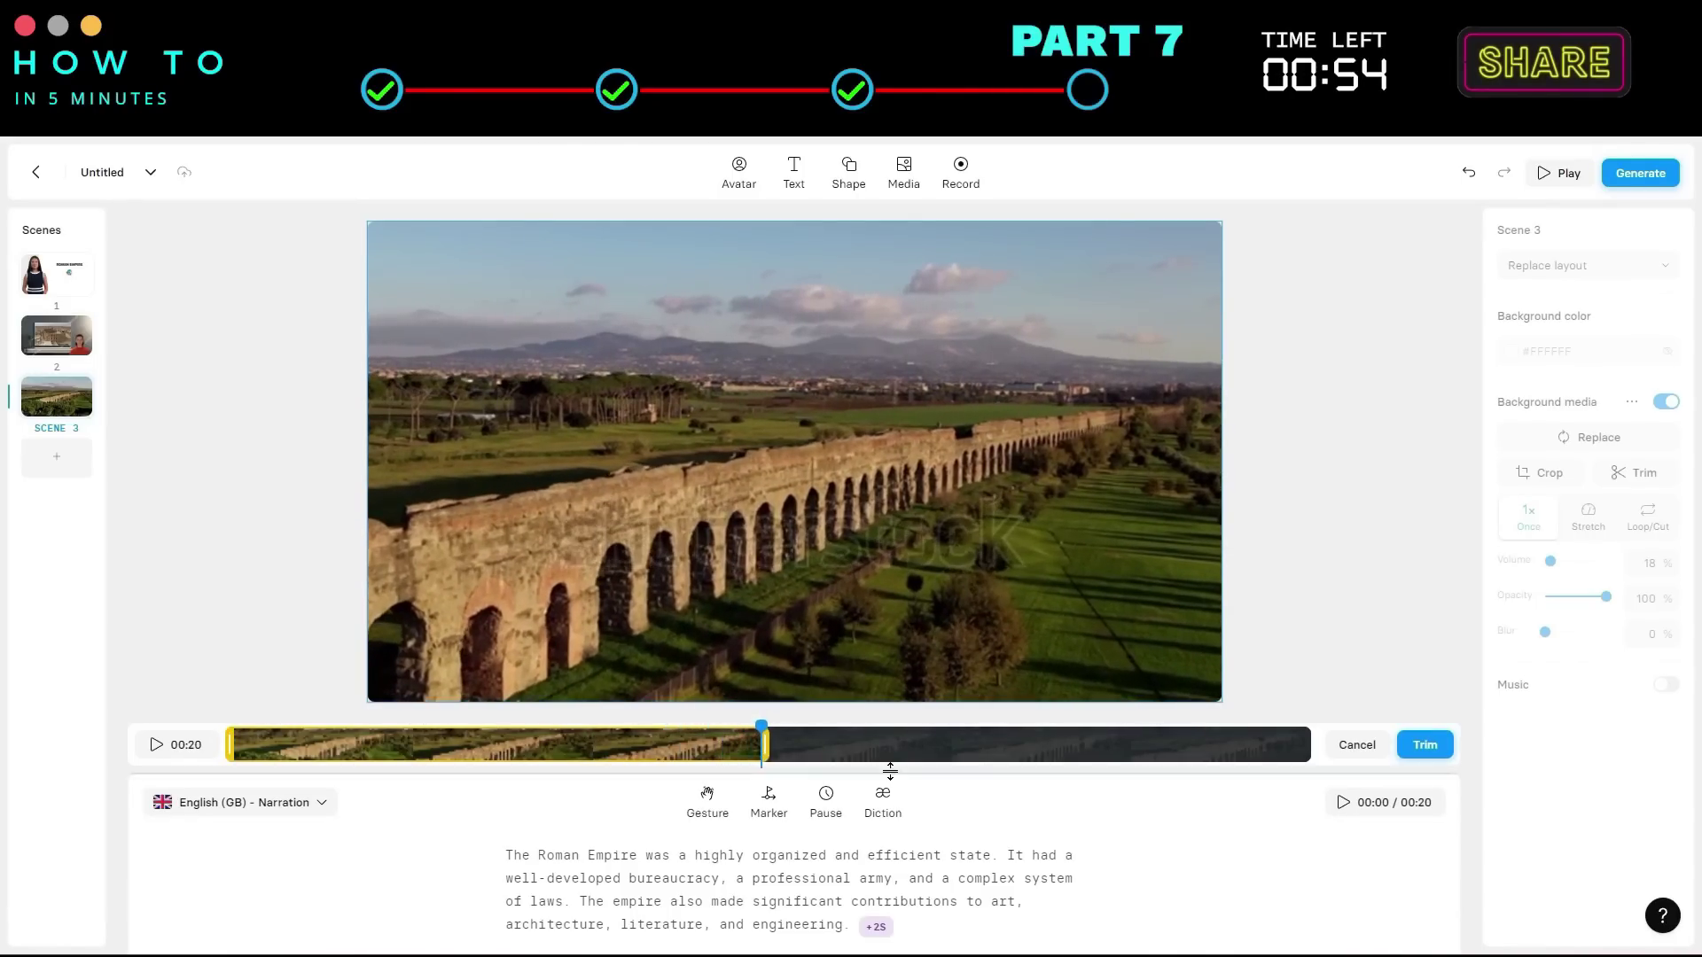
pyautogui.click(1425, 745)
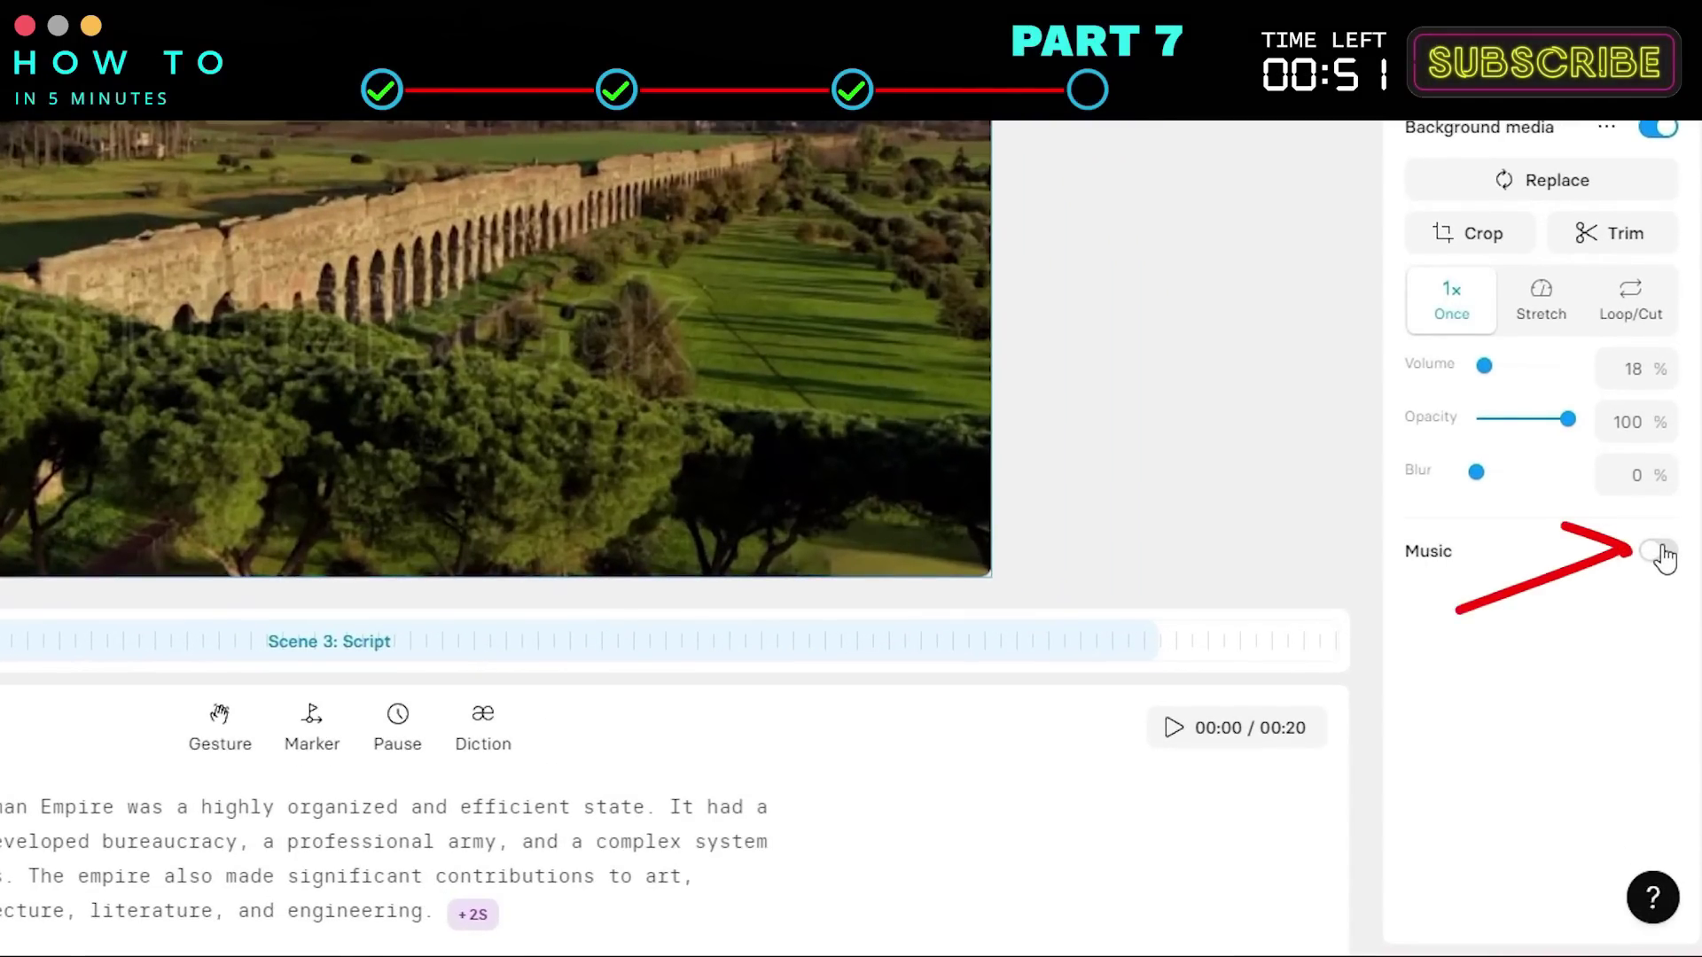
# Add Boccherini - Minuet from the classical stock music as background music at 45% volume
pyautogui.click(1660, 552)
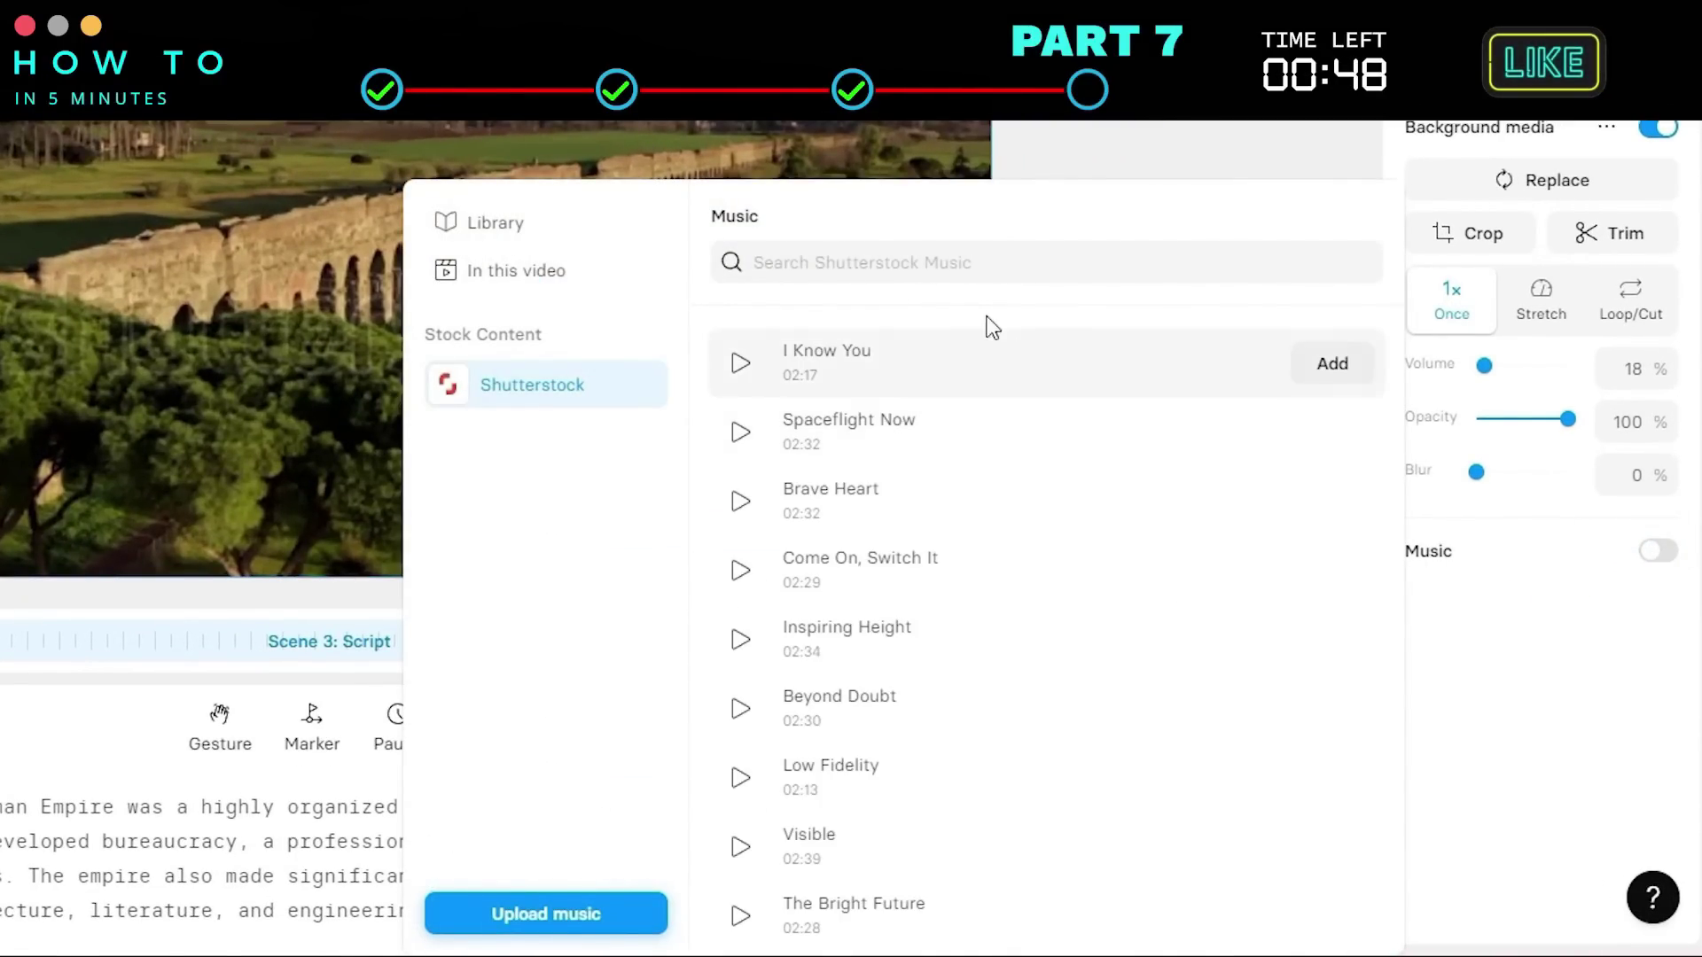
pyautogui.click(898, 258)
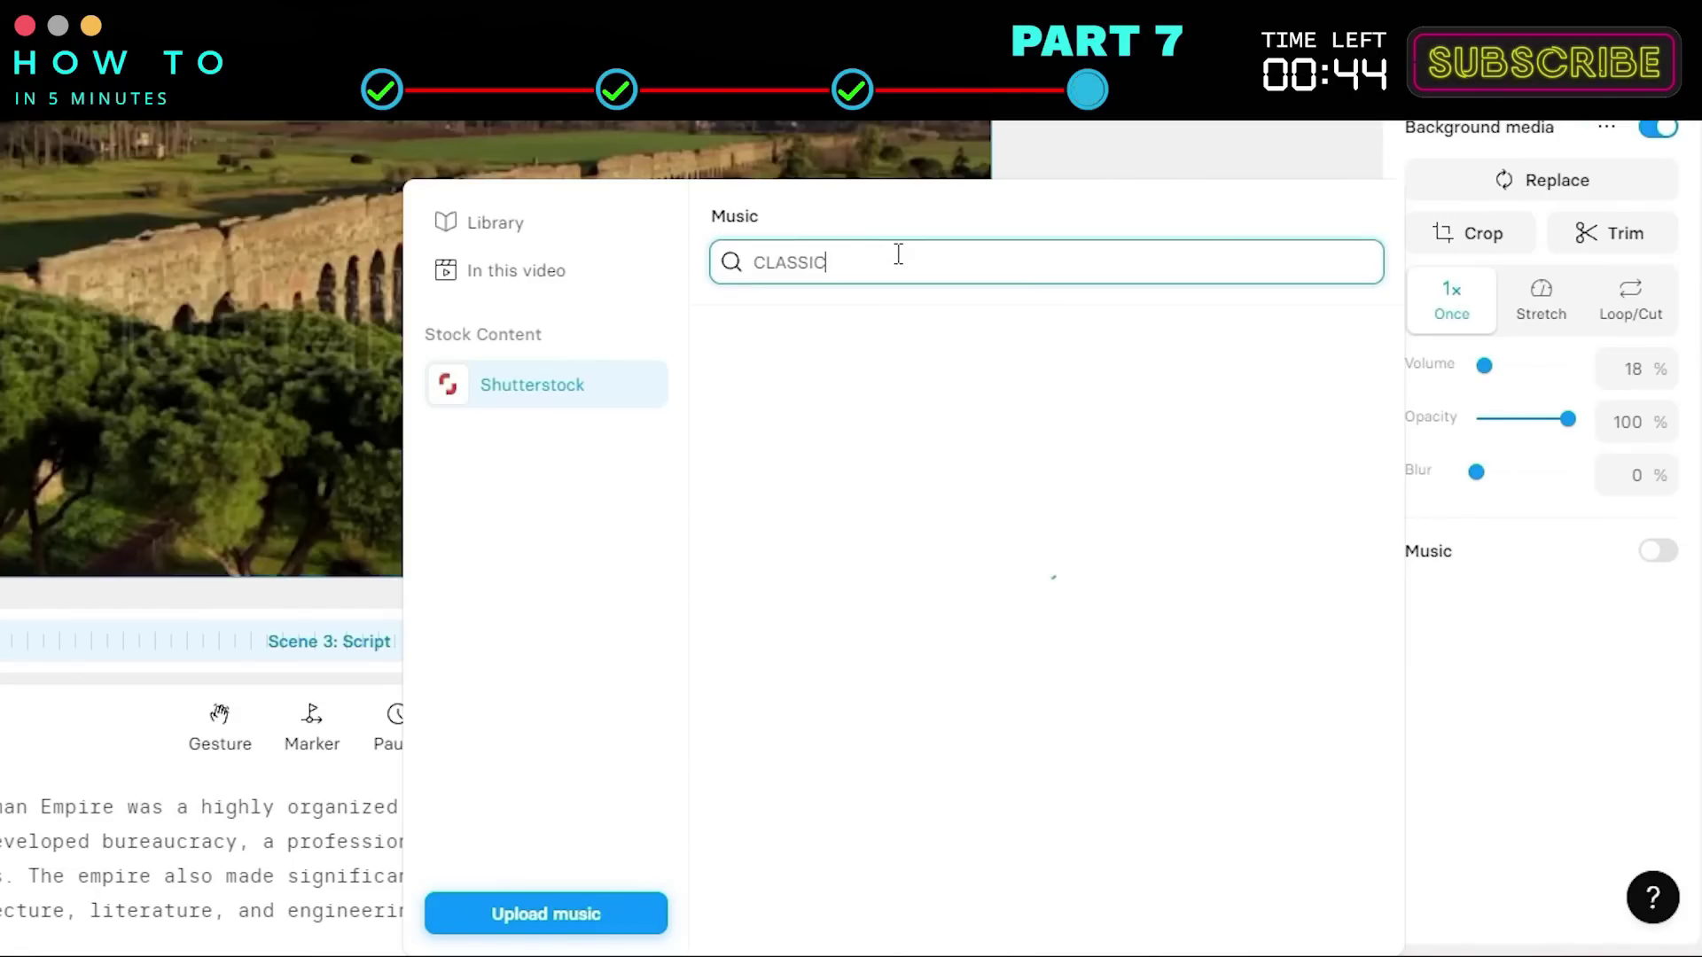
pyautogui.click(740, 432)
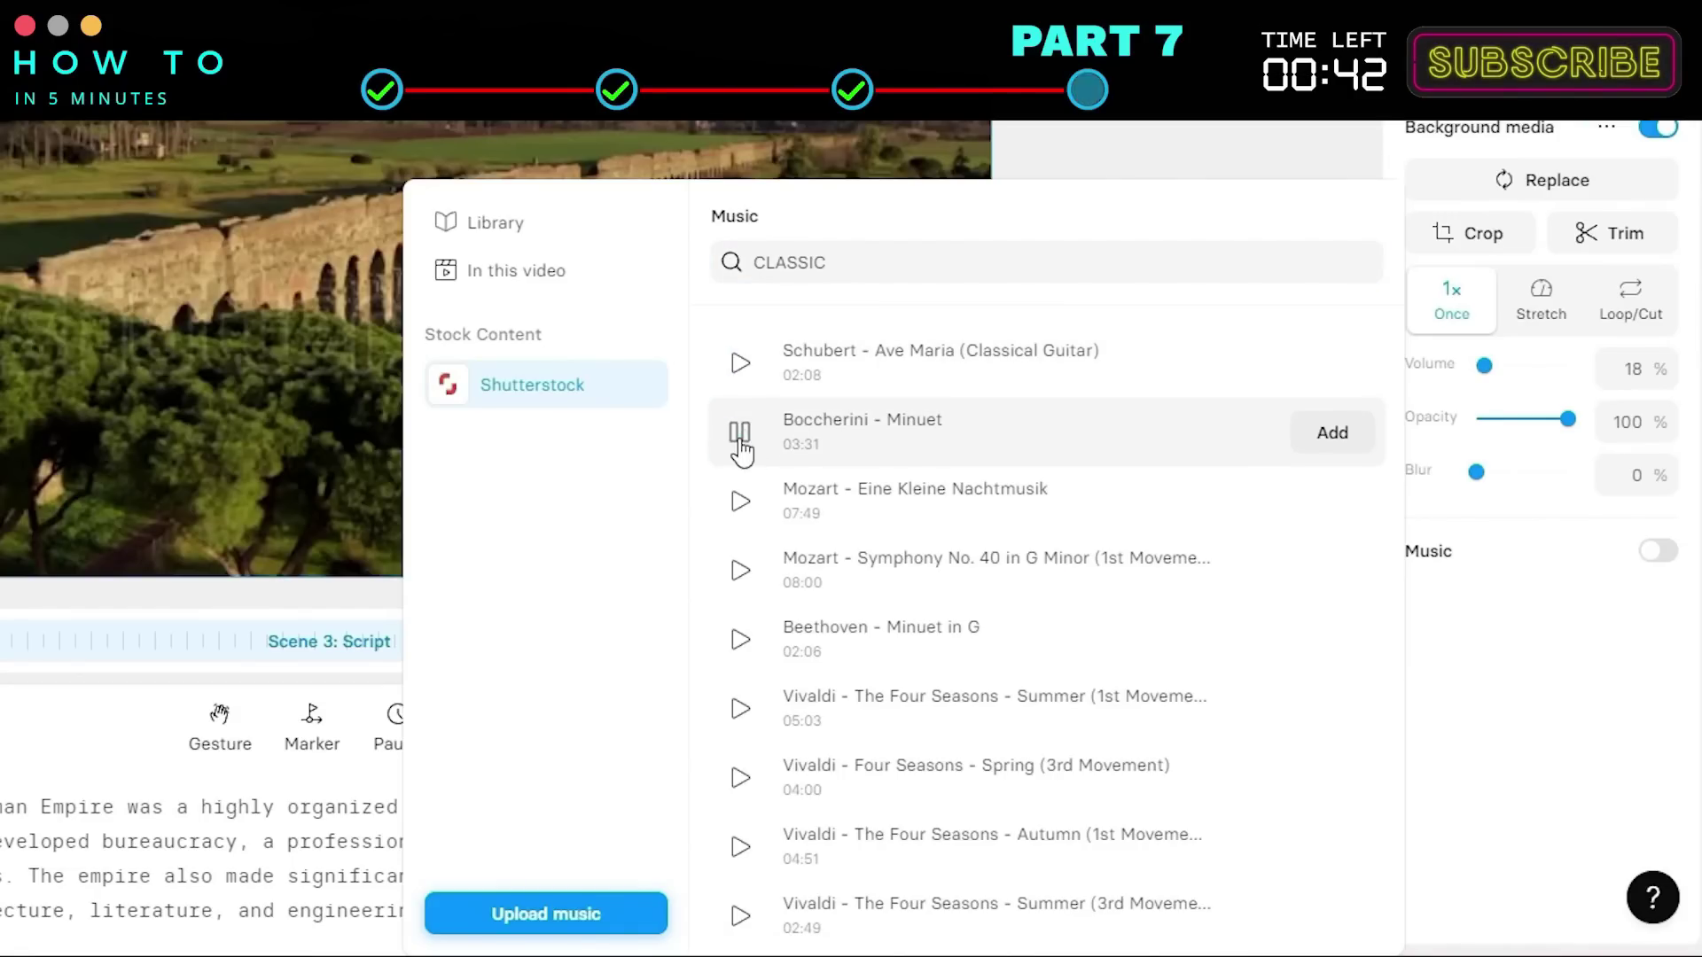
pyautogui.click(1332, 434)
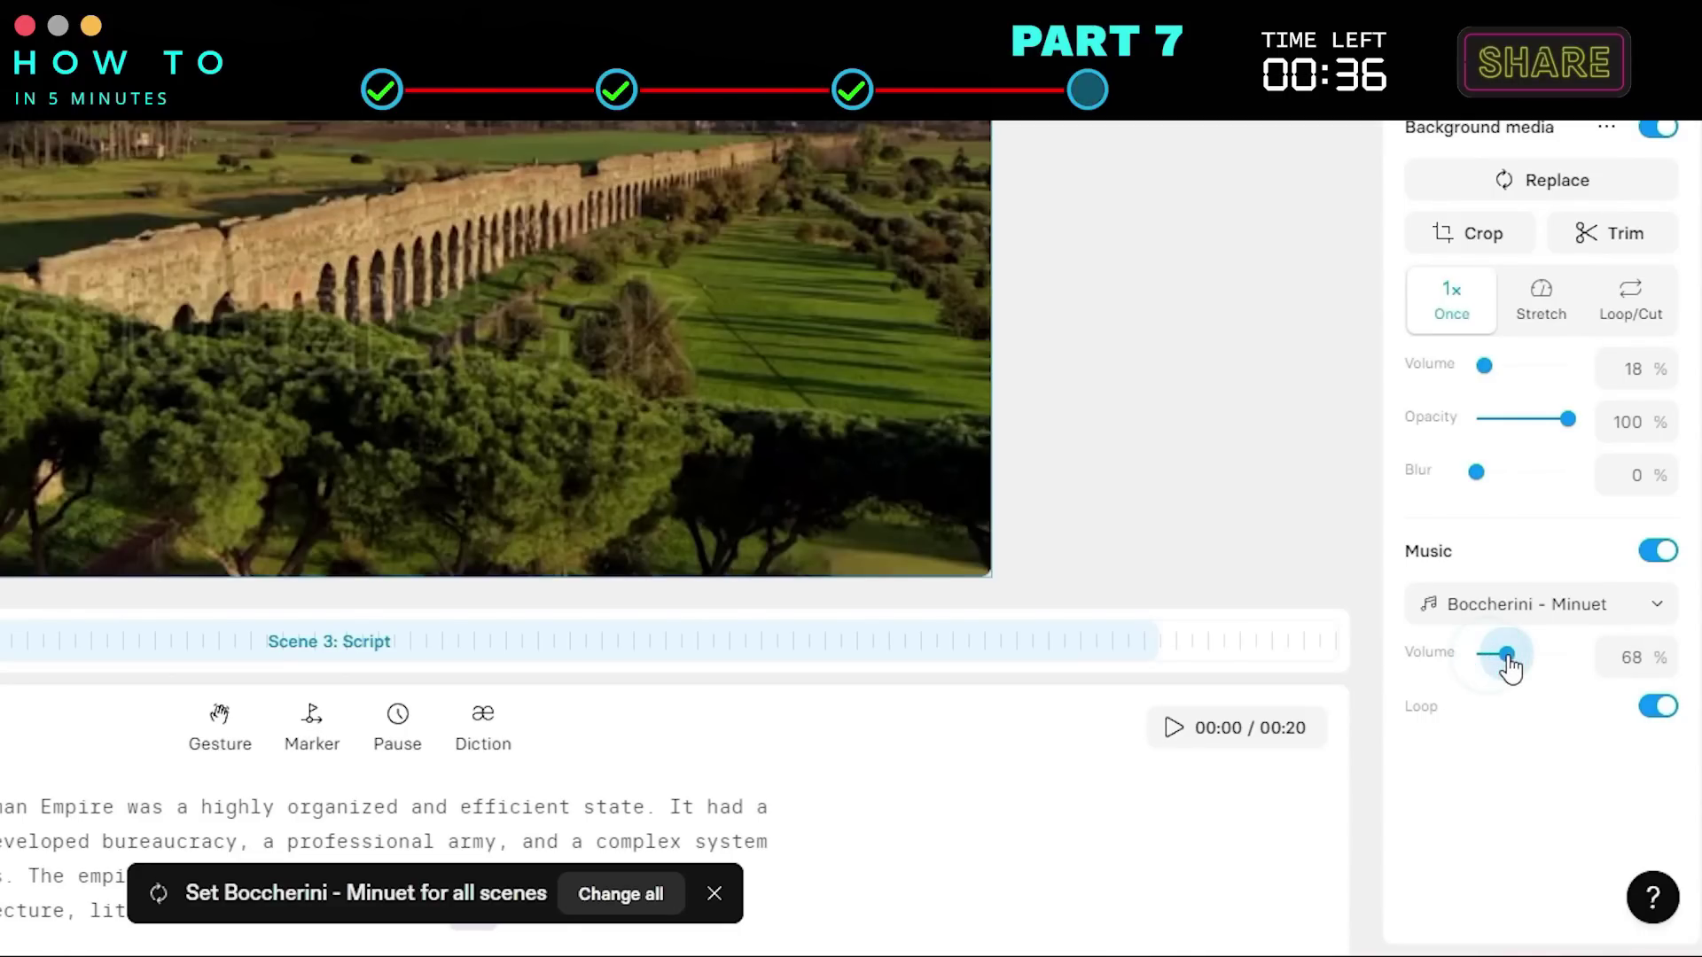
pyautogui.moveTo(1509, 663); pyautogui.dragTo(1499, 667)
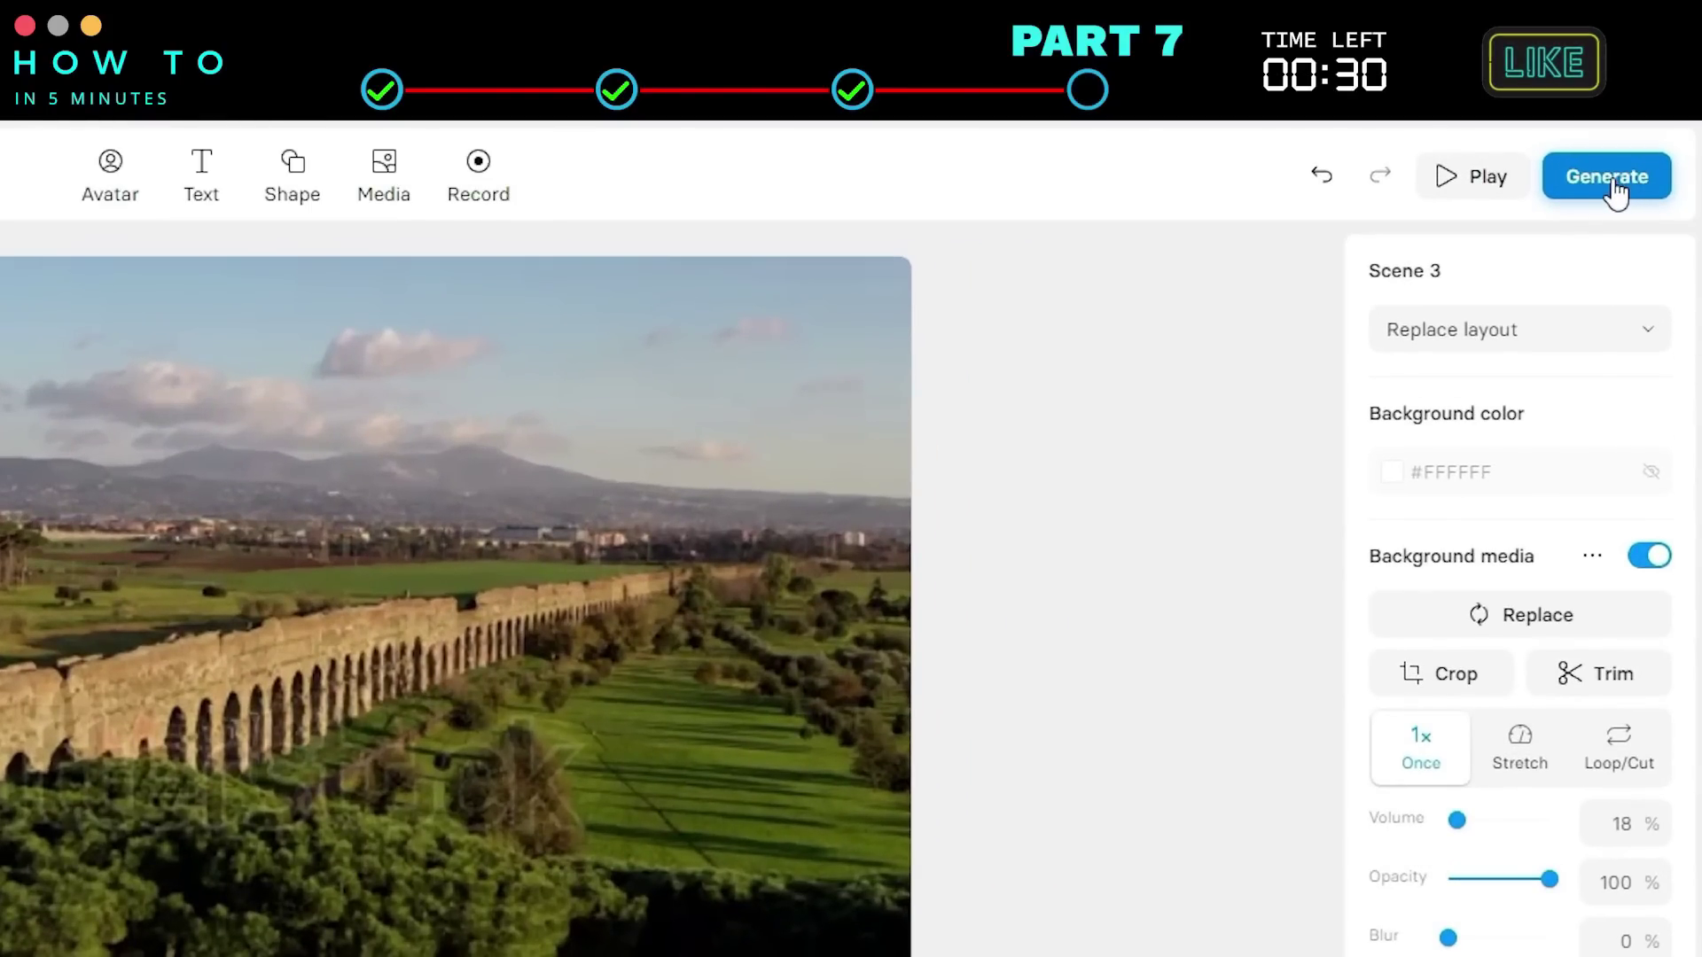
# Generate the video under the title ROMAN EMPIRE with captions included
pyautogui.click(1611, 180)
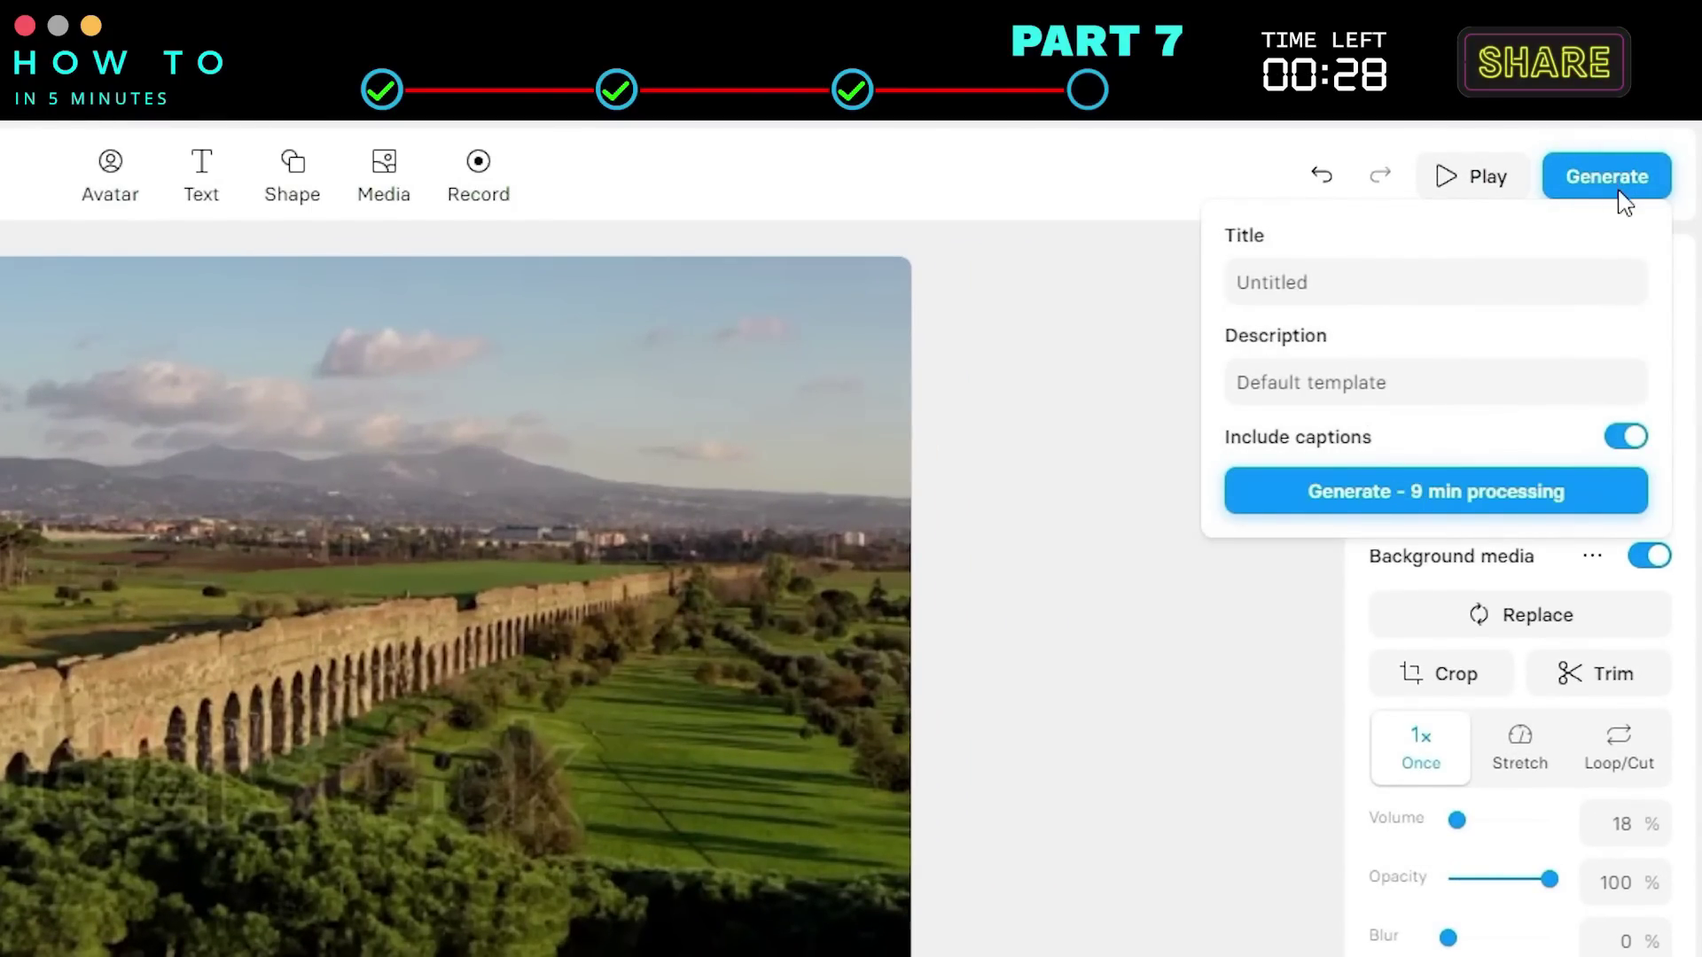
pyautogui.click(1406, 286)
pyautogui.doubleClick(1342, 283)
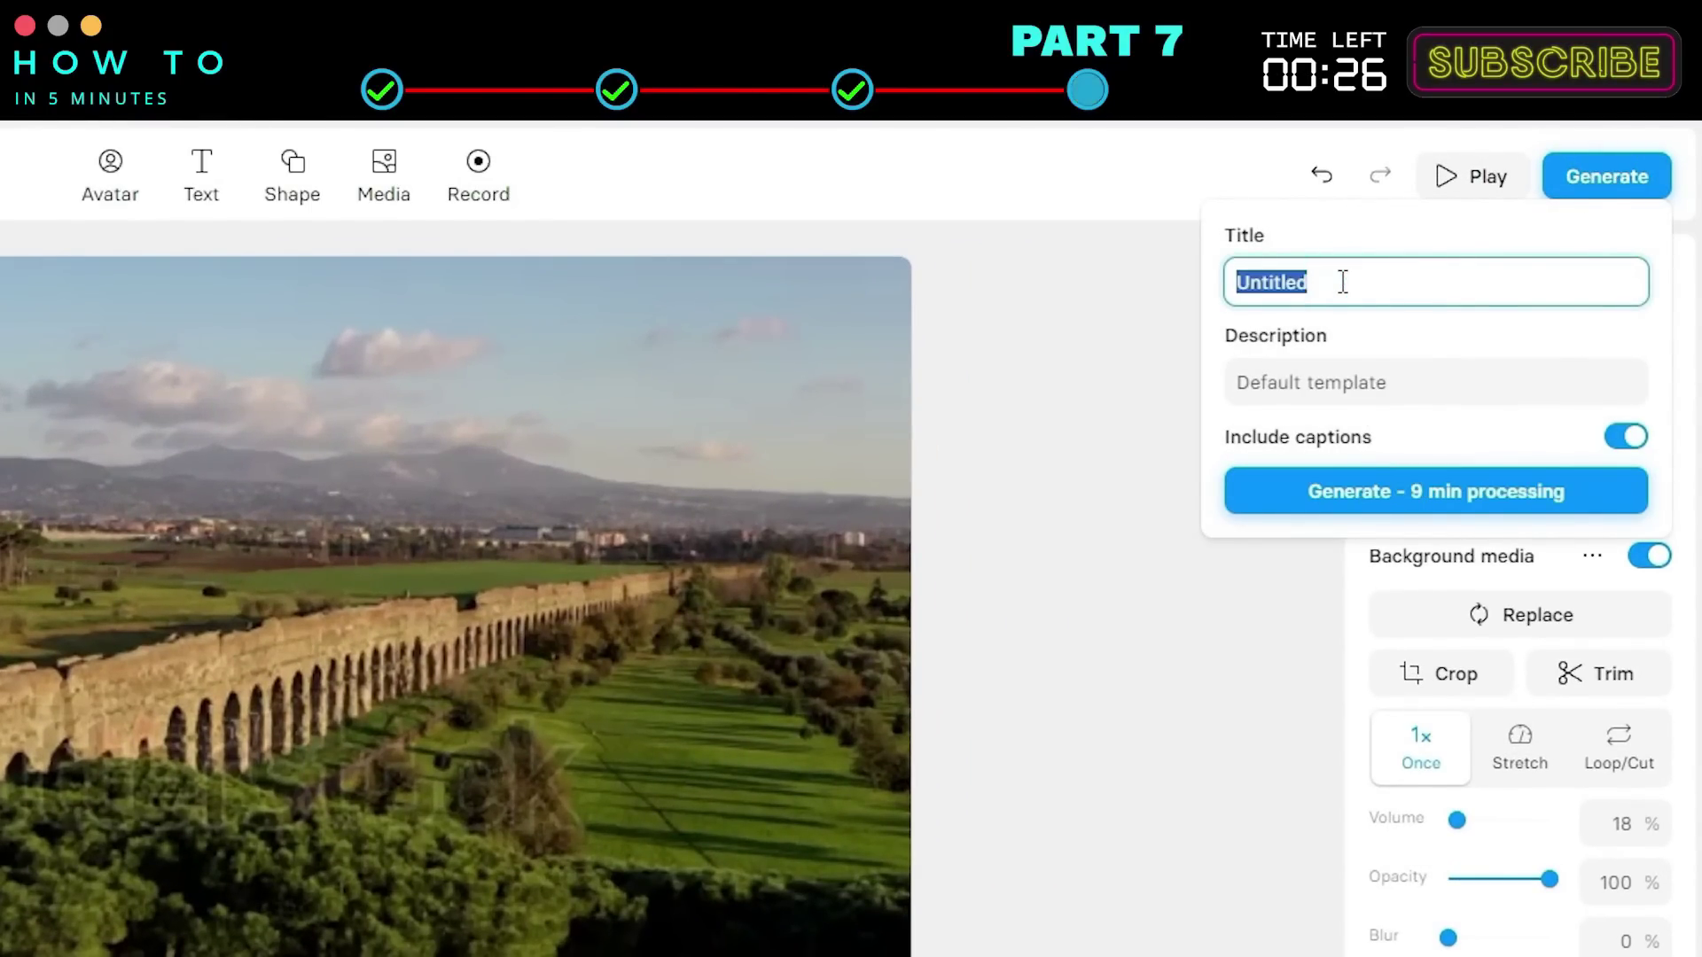
pyautogui.write('ROMAN EMPIRE')
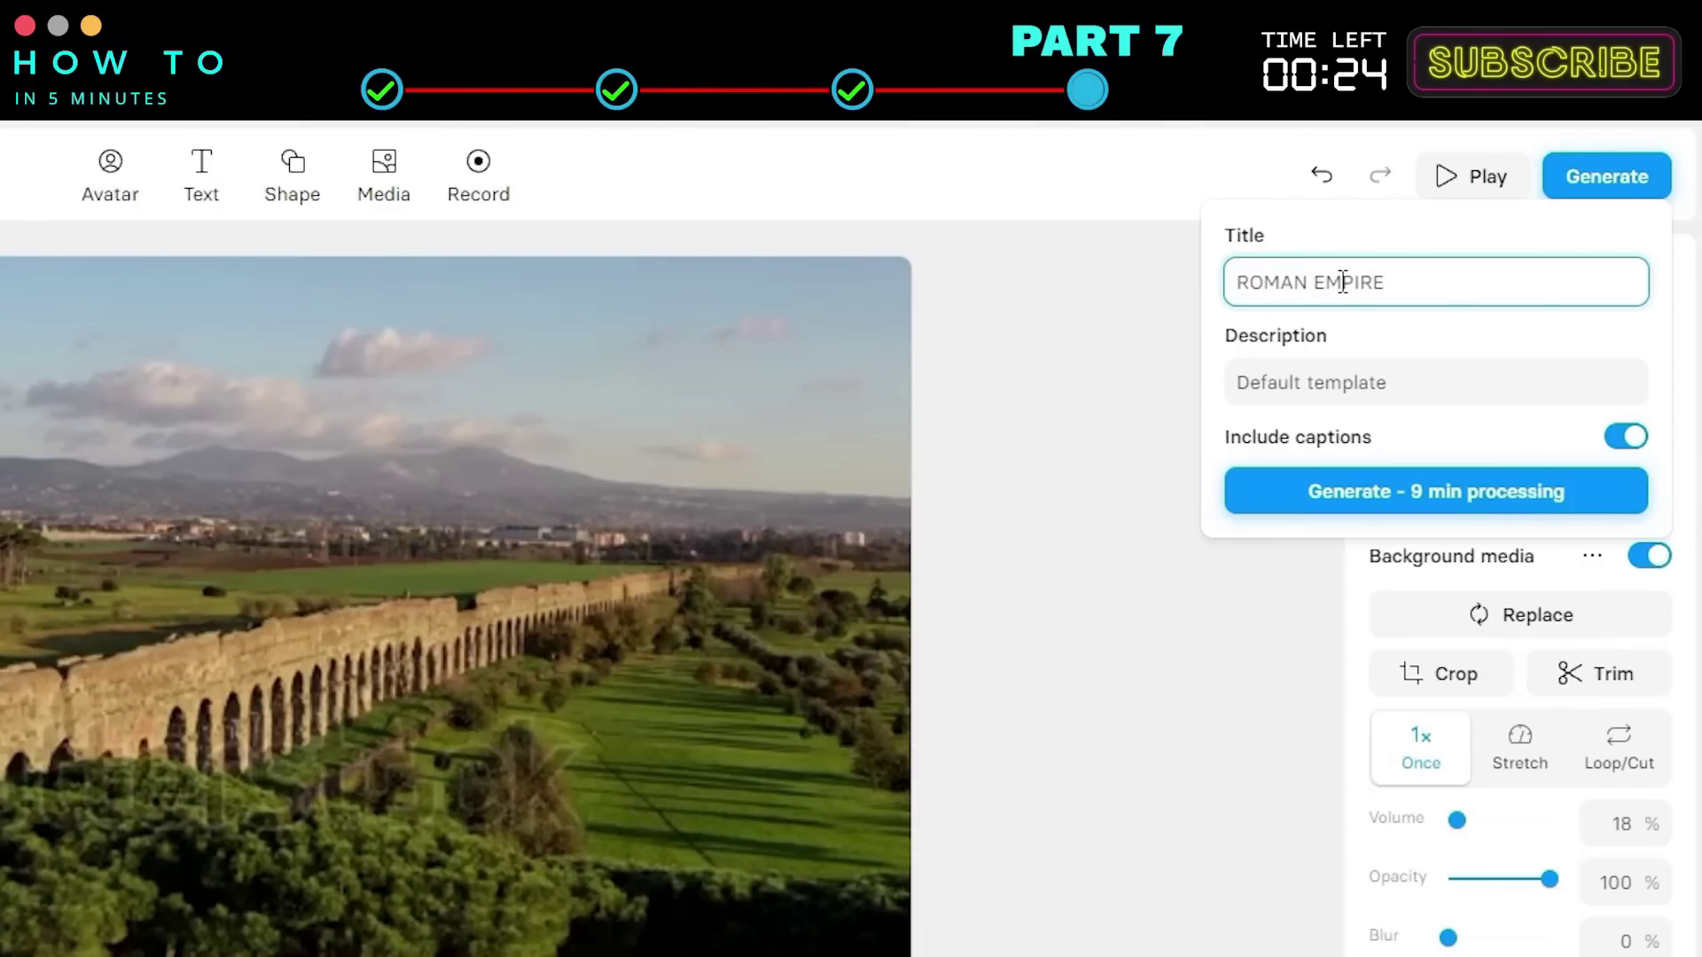
pyautogui.click(1629, 446)
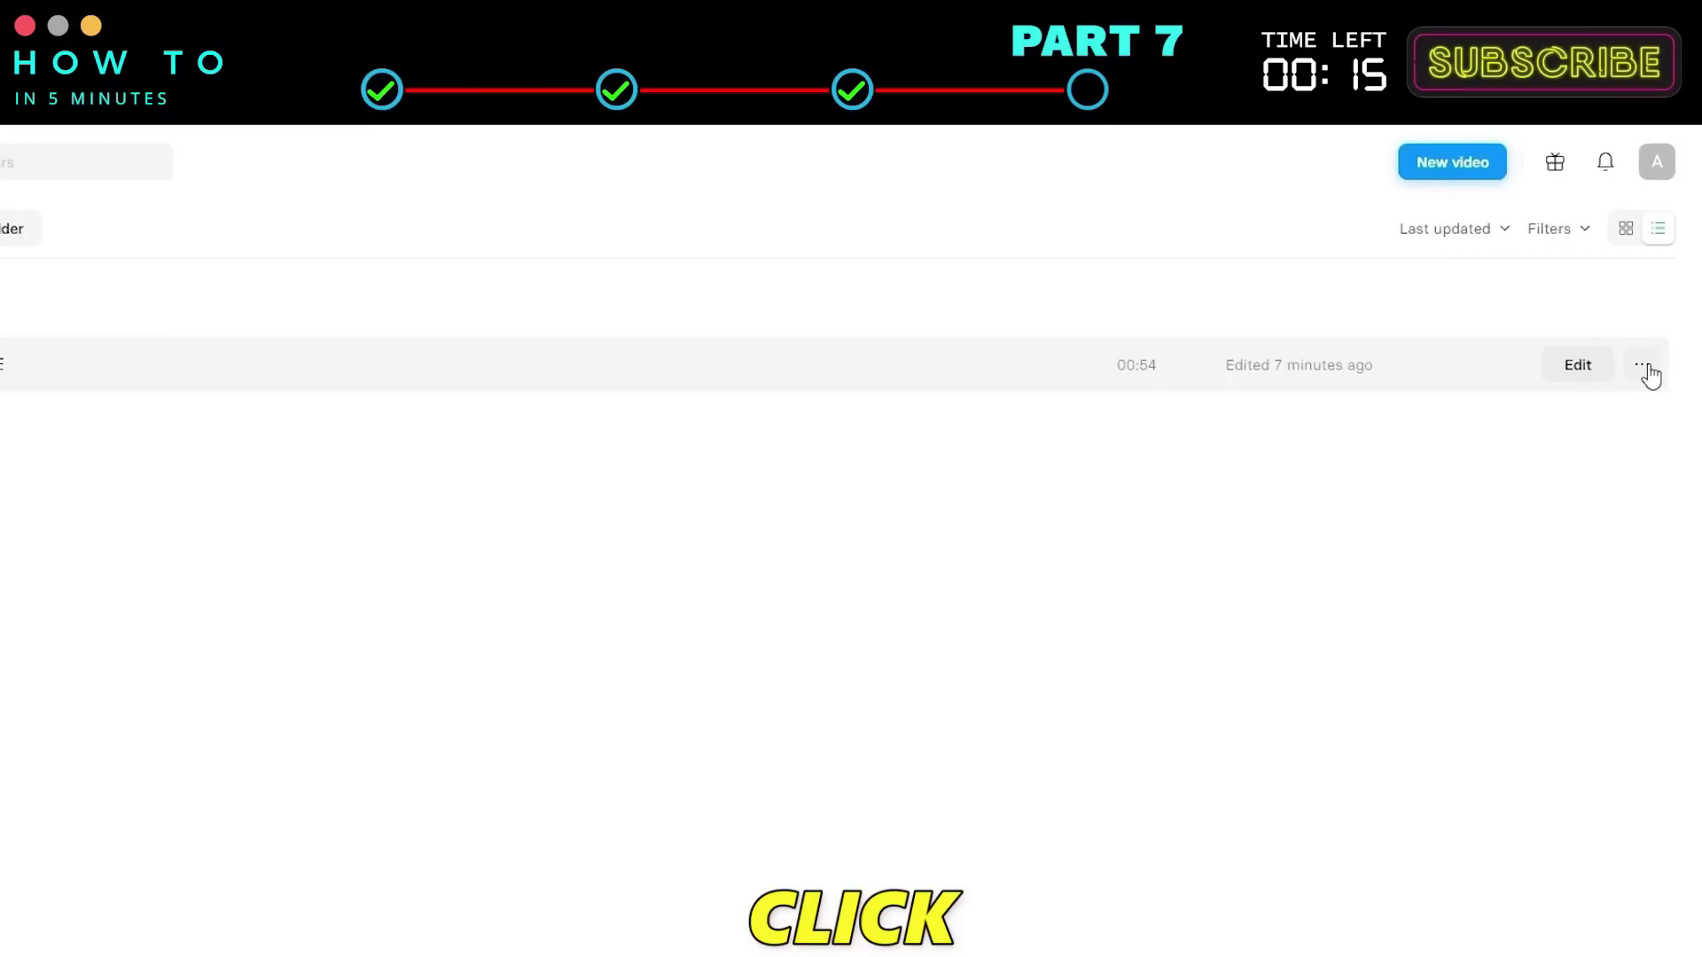
# Download the ROMAN EMPIRE video file and its subtitles from the Videos list
pyautogui.click(1645, 368)
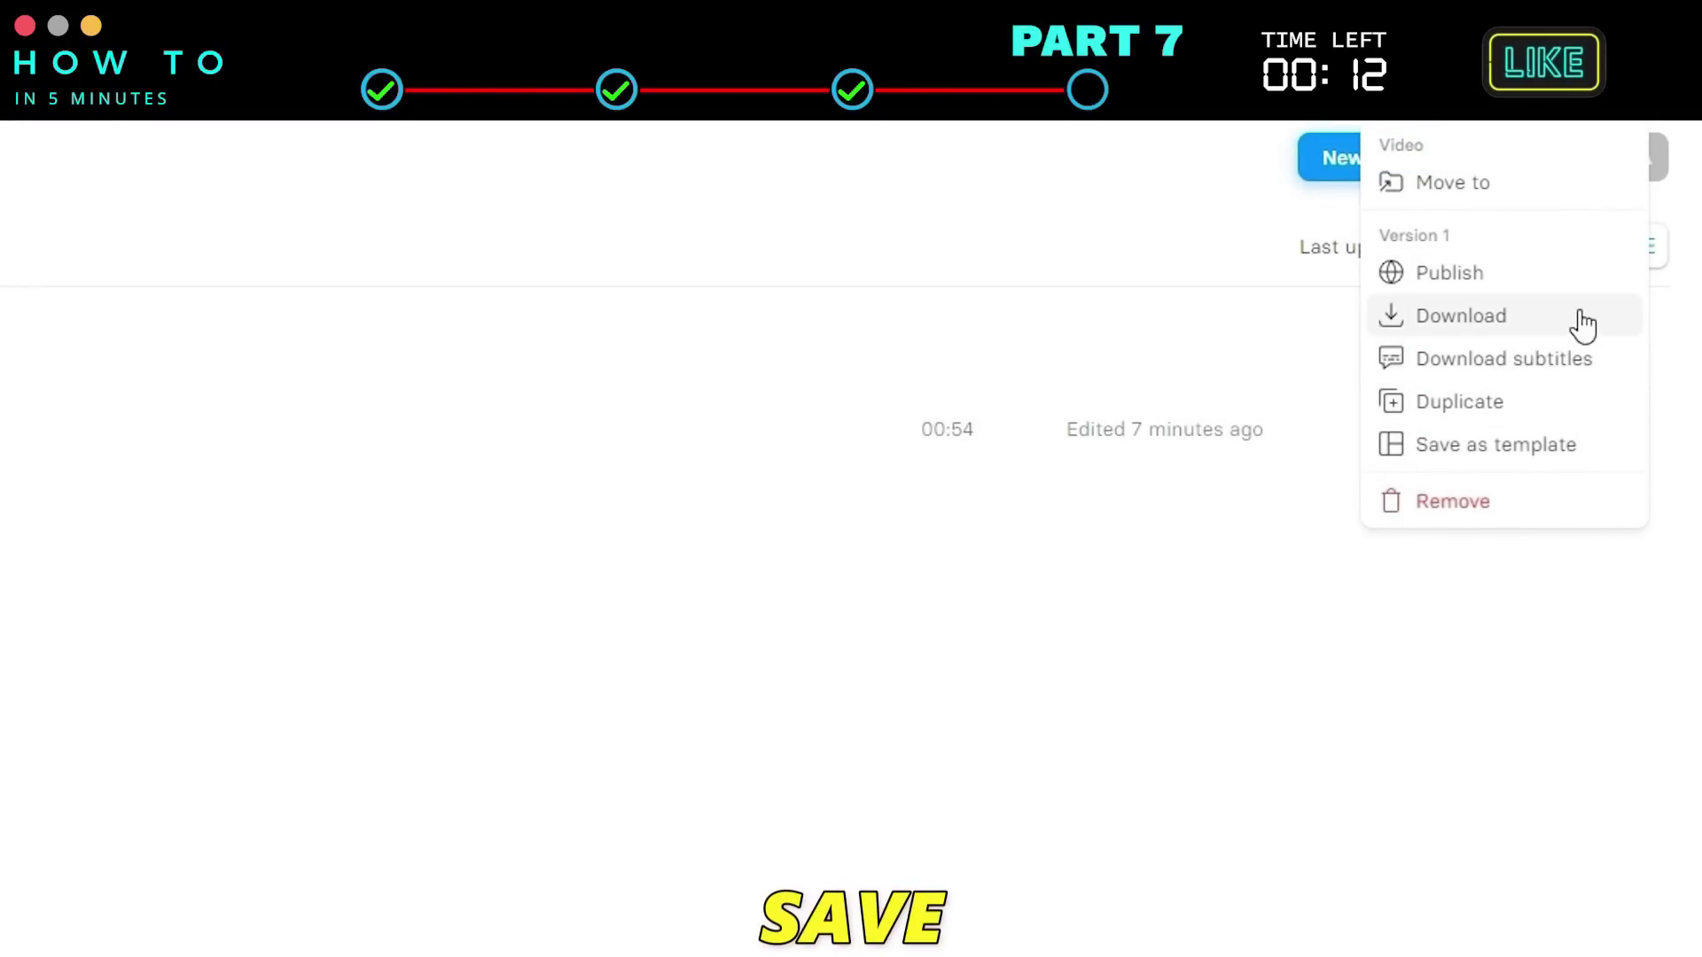
pyautogui.click(1469, 319)
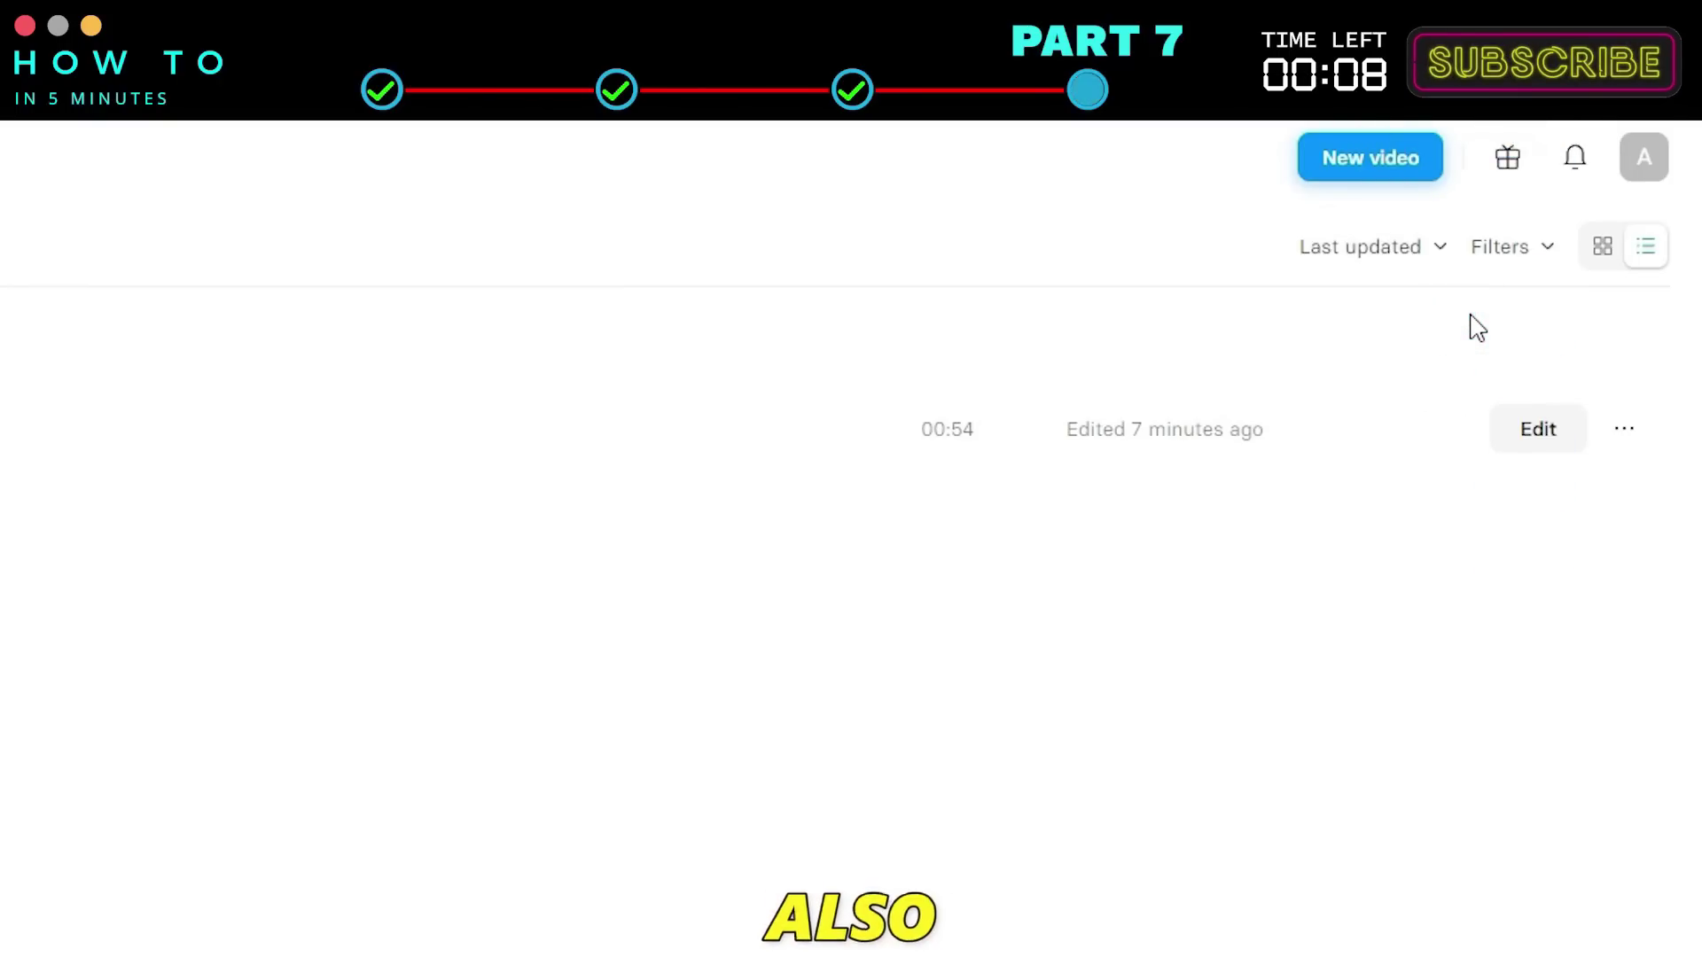
pyautogui.click(1633, 426)
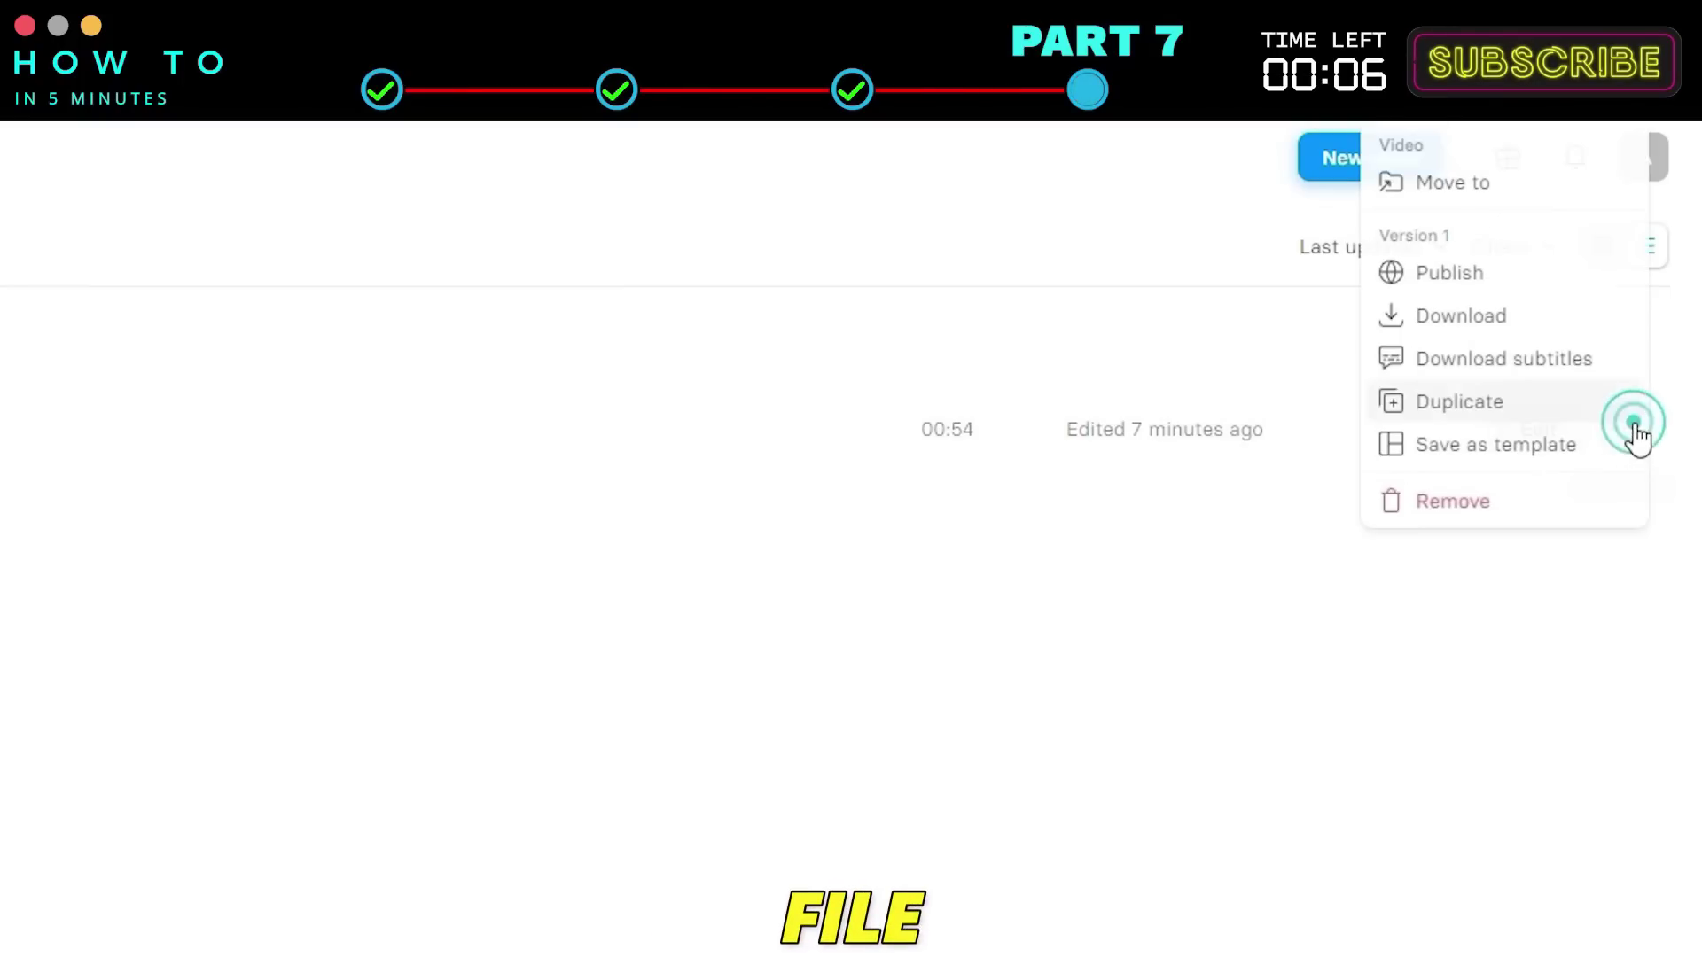
pyautogui.click(1497, 367)
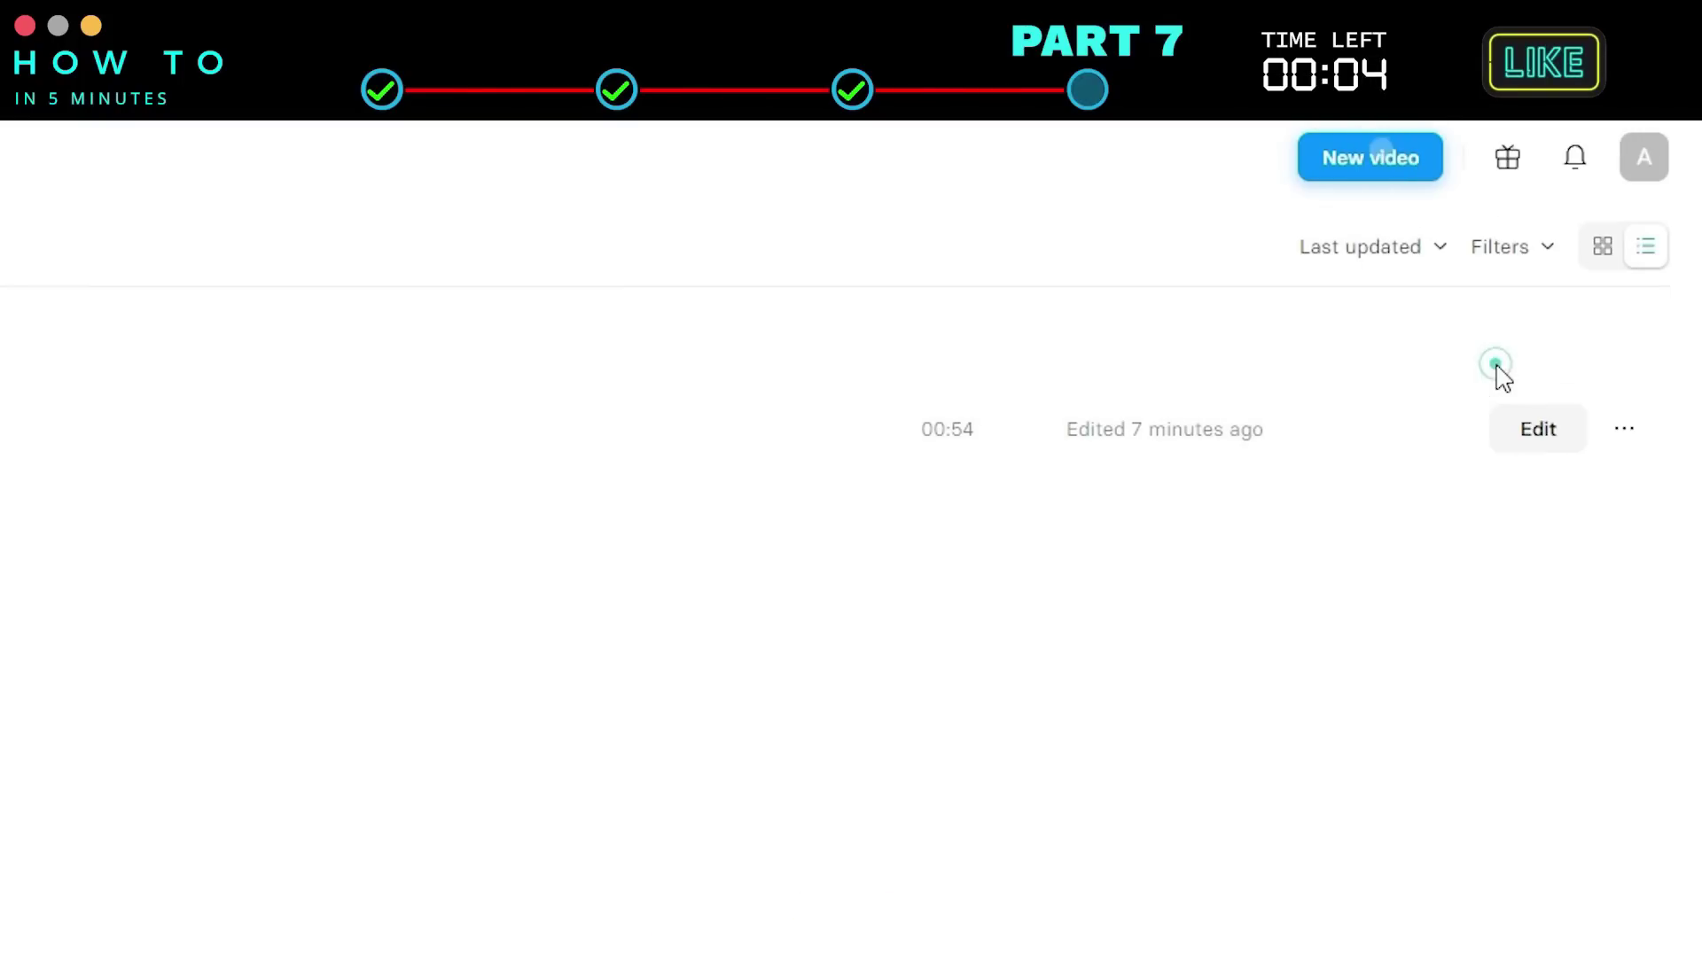